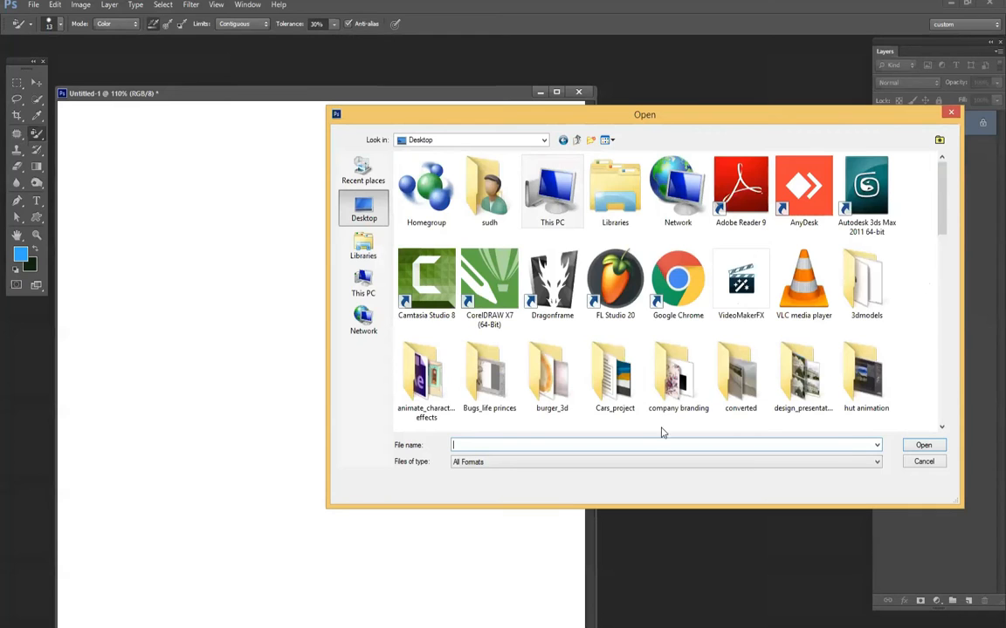
- Paste the copied rose photo into the blank document and scale it up to cover the canvas
drag(941, 223, 940, 386)
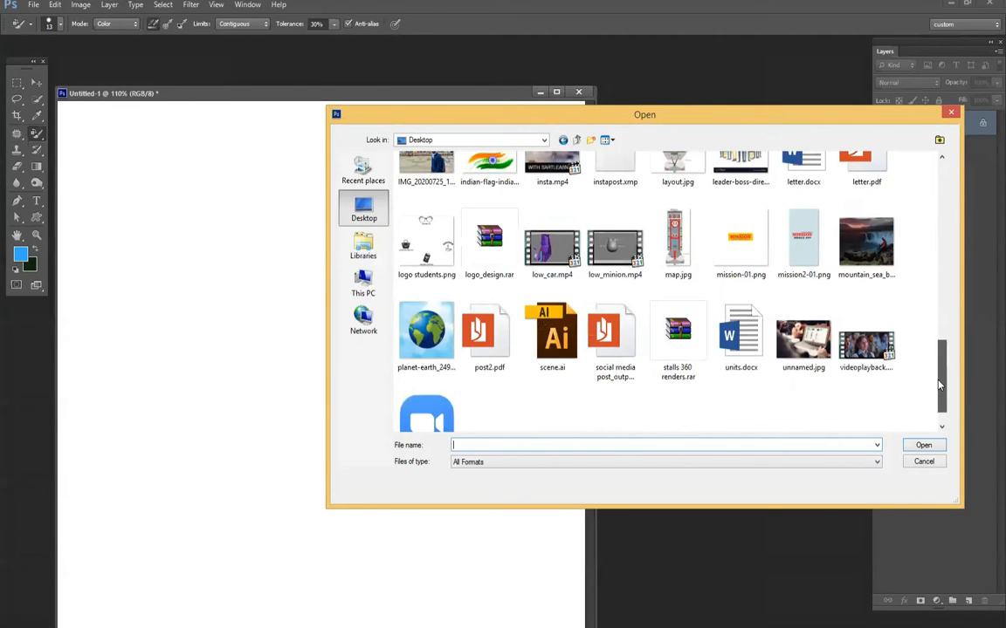
click(923, 462)
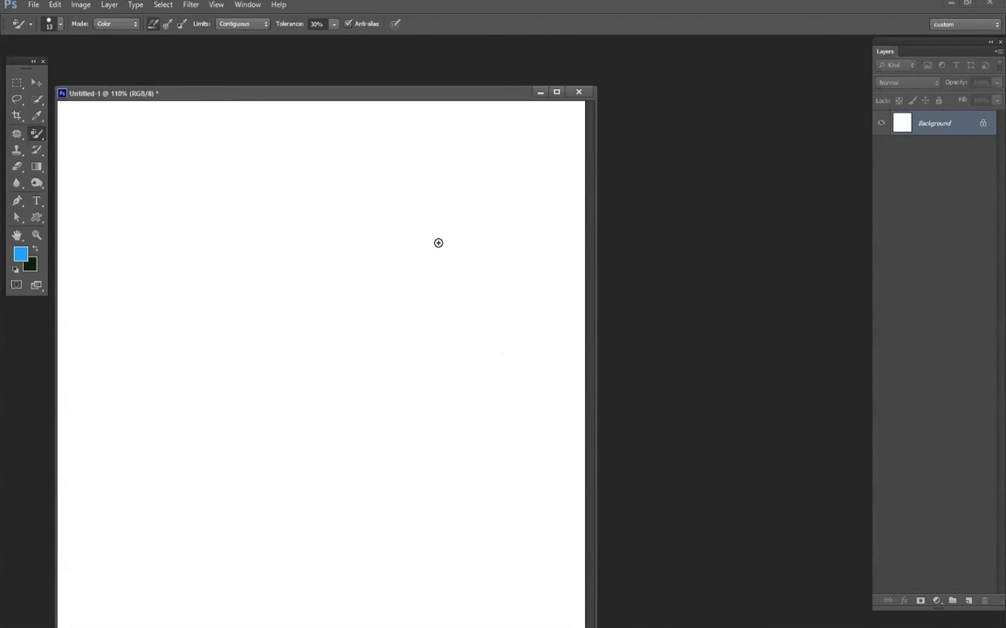
key(ctrl+v)
key(ctrl+t)
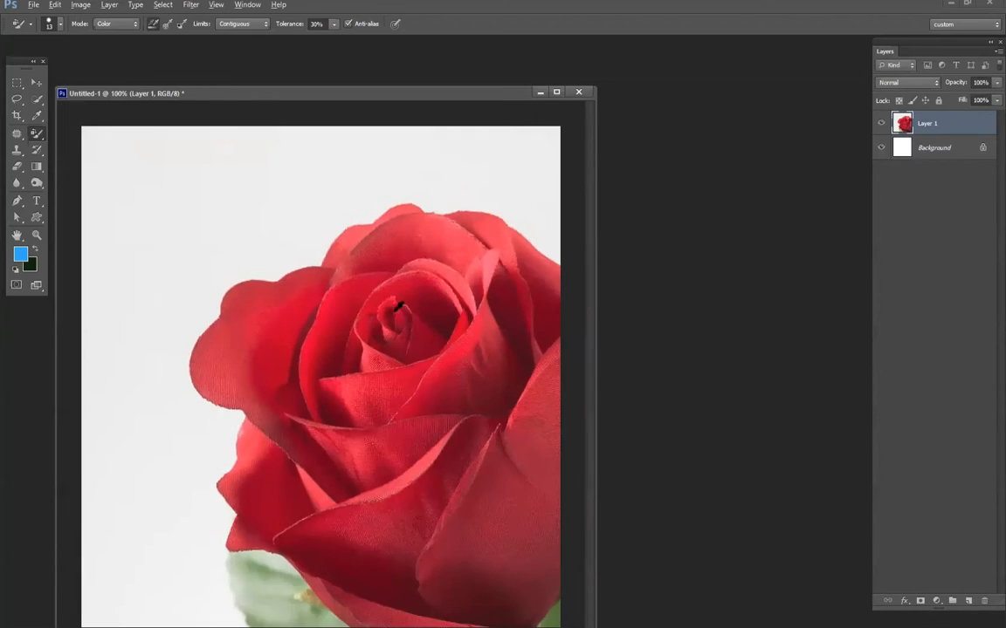
drag(242, 297, 332, 386)
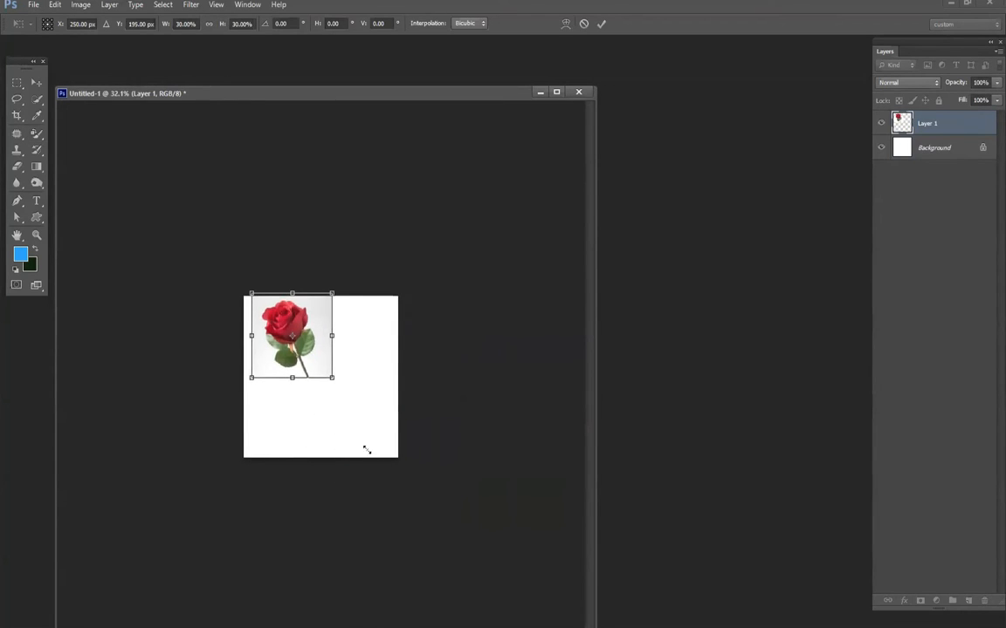
drag(367, 450, 398, 456)
key(Return)
- Choose the Color Replacement Tool and enlarge its brush to 300 px
key(b)
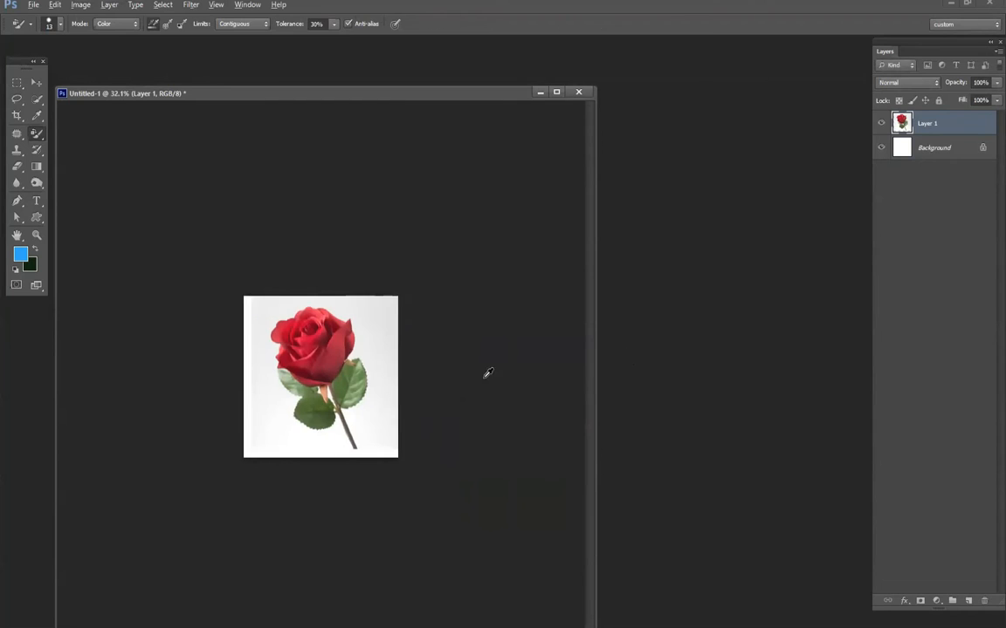
scroll(316, 323, up, 9)
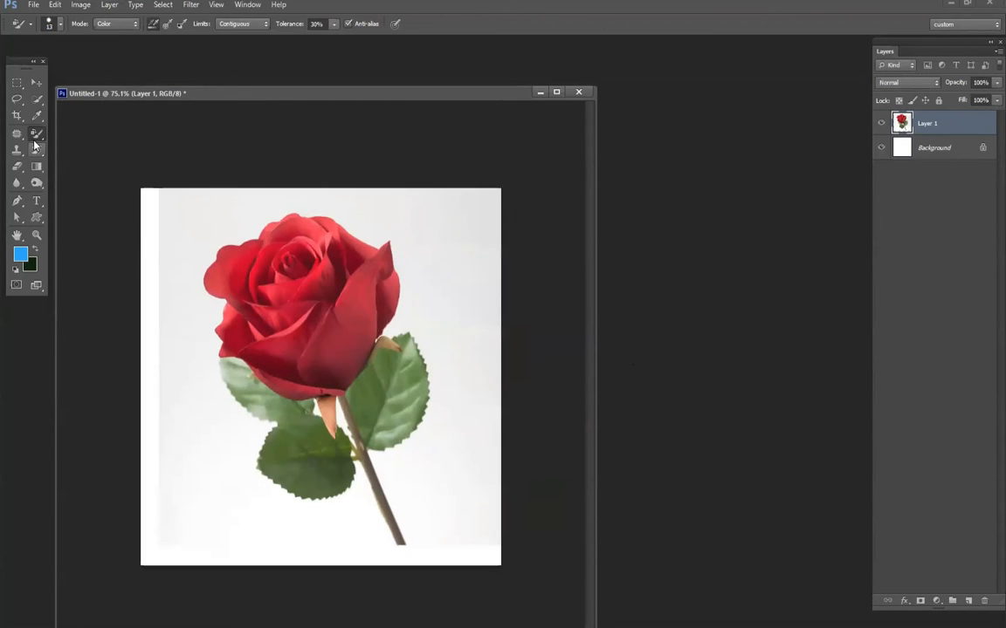
right_click(37, 135)
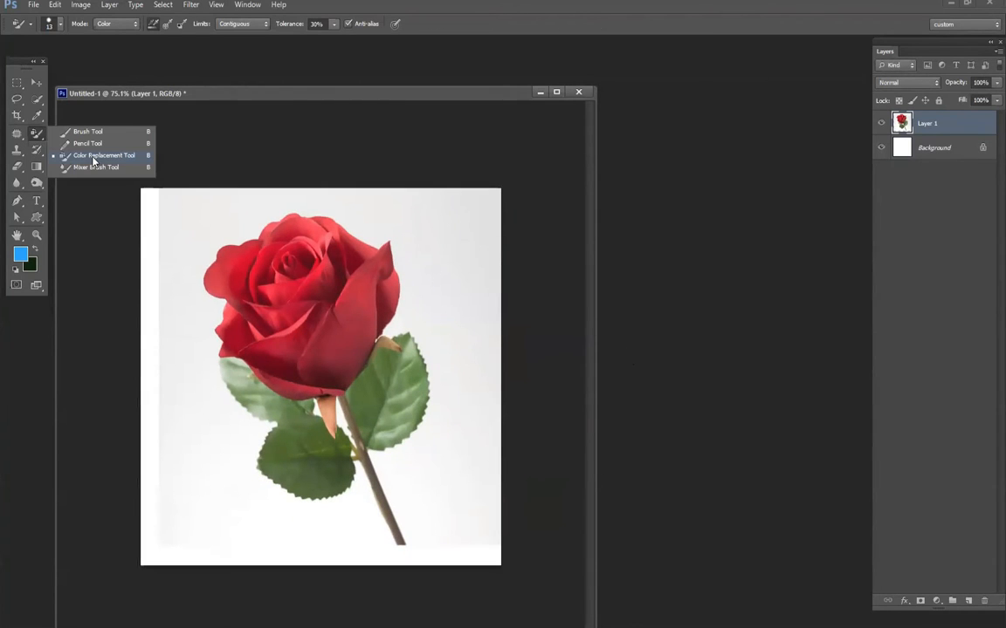
click(297, 189)
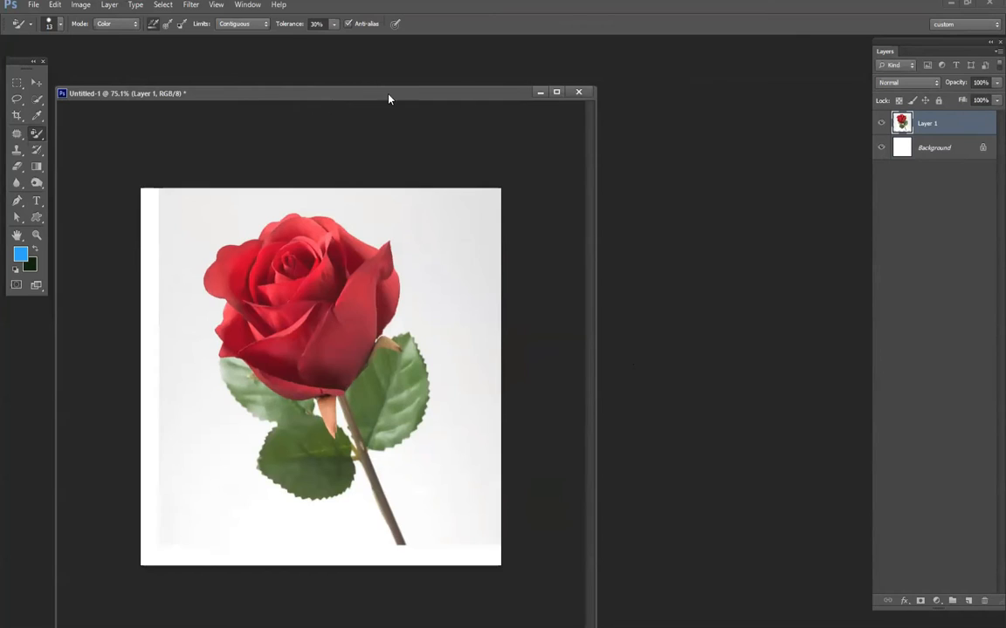
drag(388, 99, 527, 89)
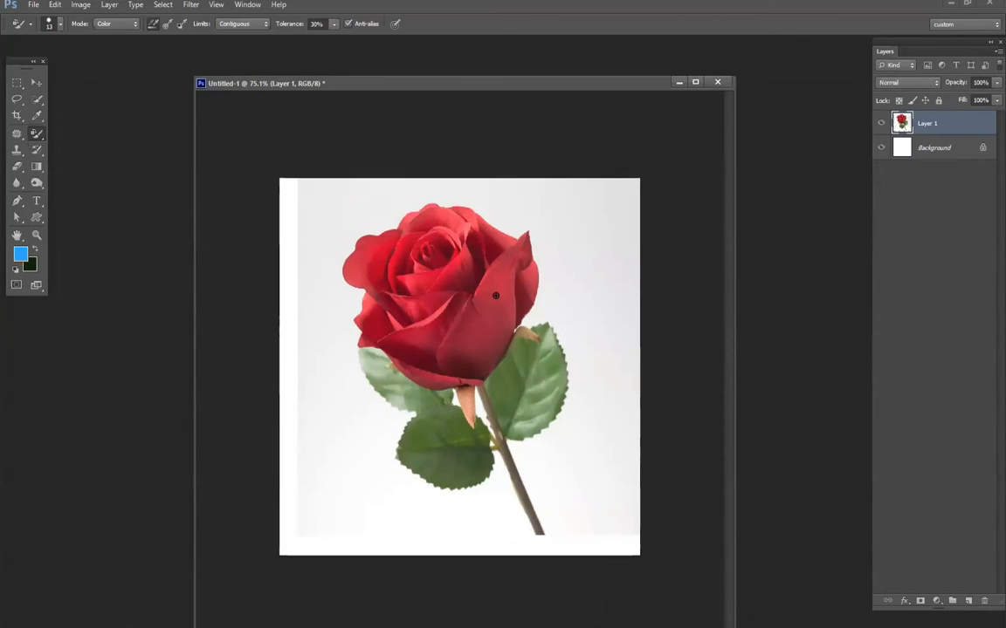
key(bracketright)
key(bracketright)
key(bracketright)
key(bracketright)
key(bracketright)
key(bracketright)
key(bracketright)
key(bracketright)
key(bracketright)
key(bracketright)
key(bracketright)
key(bracketright)
key(bracketright)
key(bracketright)
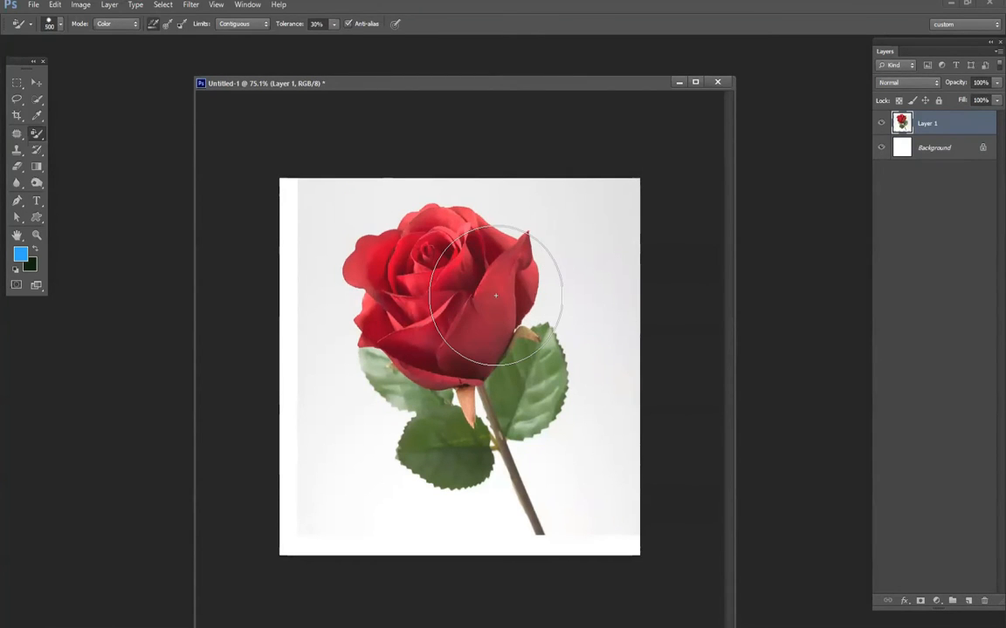
key(bracketright)
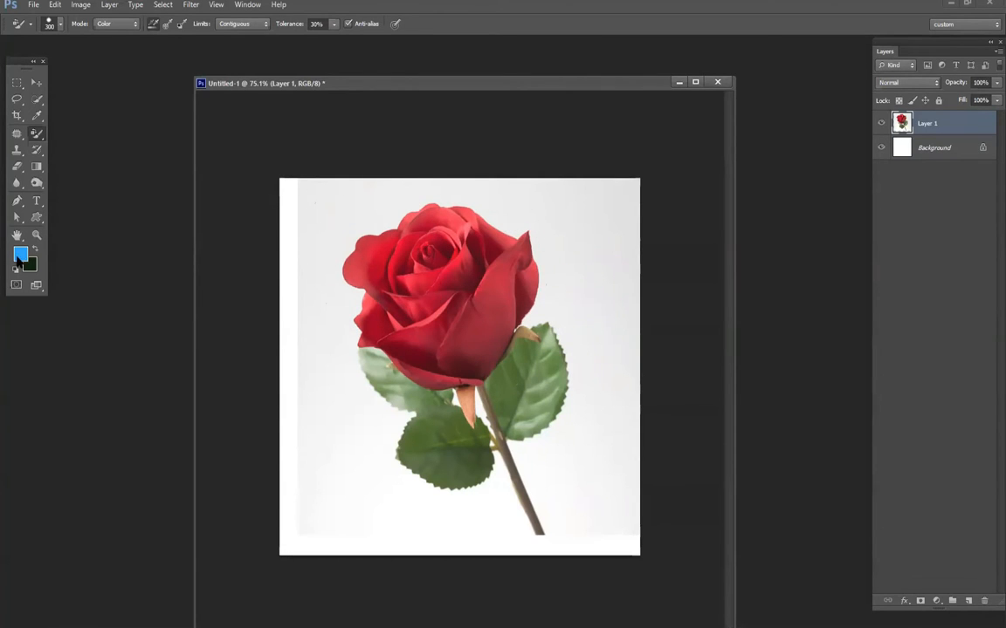
- Set the foreground color to pure red (ff0000) and recolor the rose's petals with it
click(21, 256)
click(670, 382)
drag(651, 322, 657, 221)
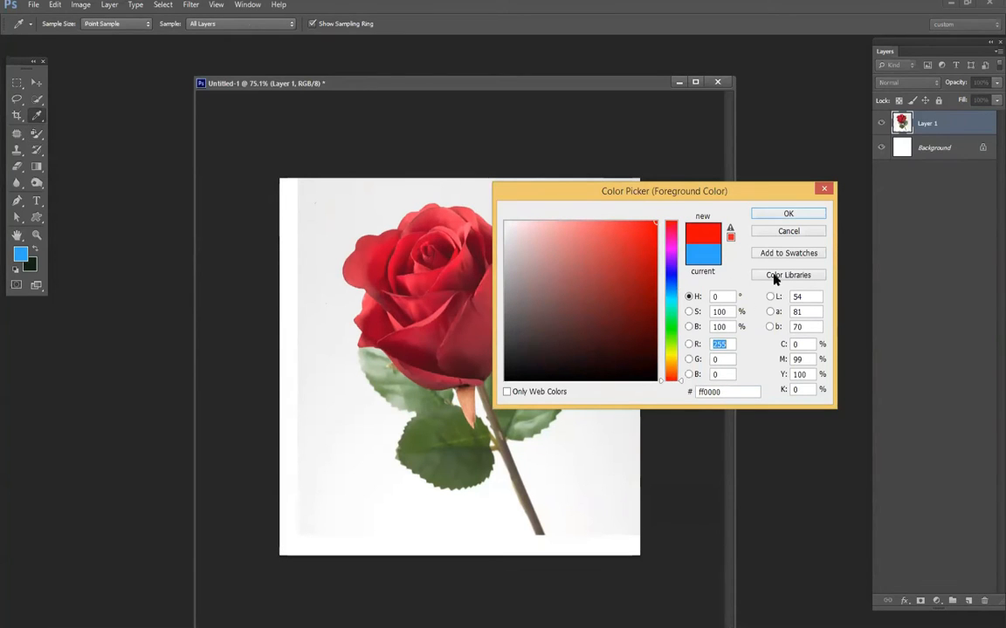
click(788, 214)
key(b)
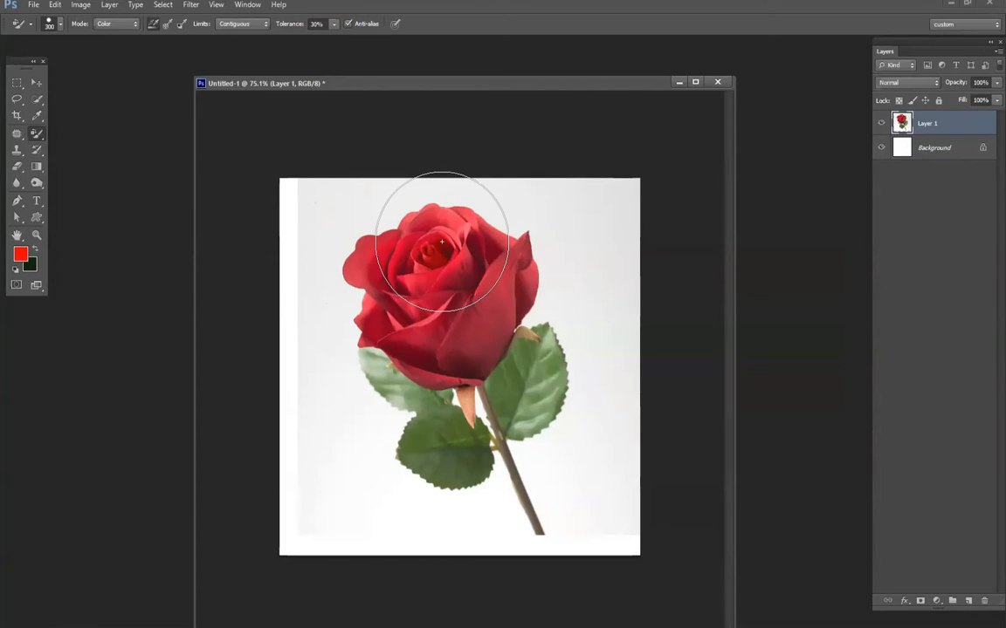
mouse_move(432, 233)
mouse_down()
mouse_move(500, 299)
mouse_move(494, 314)
mouse_move(400, 339)
mouse_move(430, 378)
mouse_up()
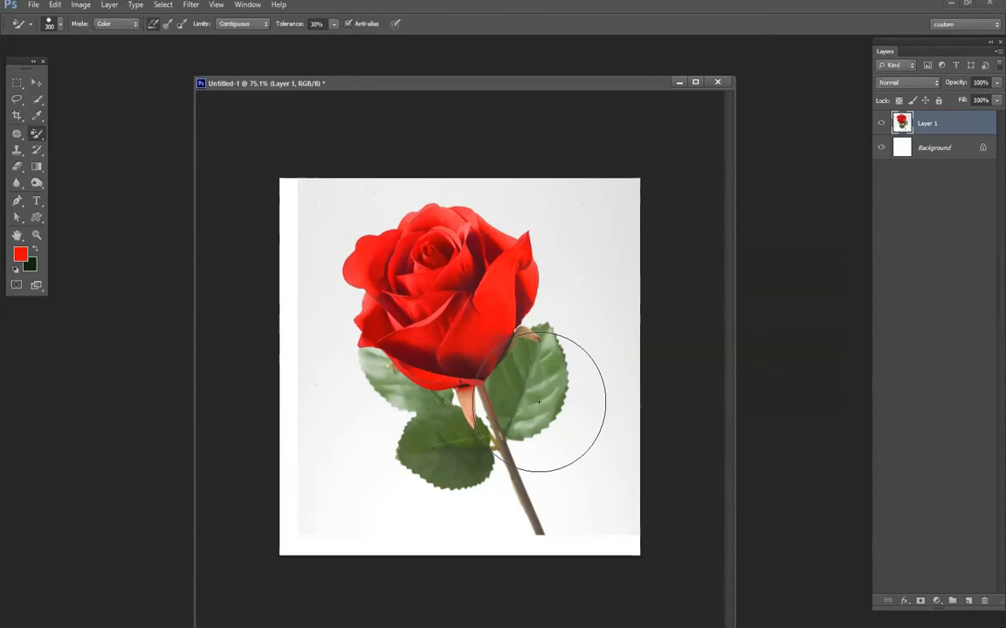
- Set the foreground color to an olive green and recolor the rose's leaves with it
click(19, 258)
drag(670, 337, 670, 344)
click(612, 305)
click(777, 216)
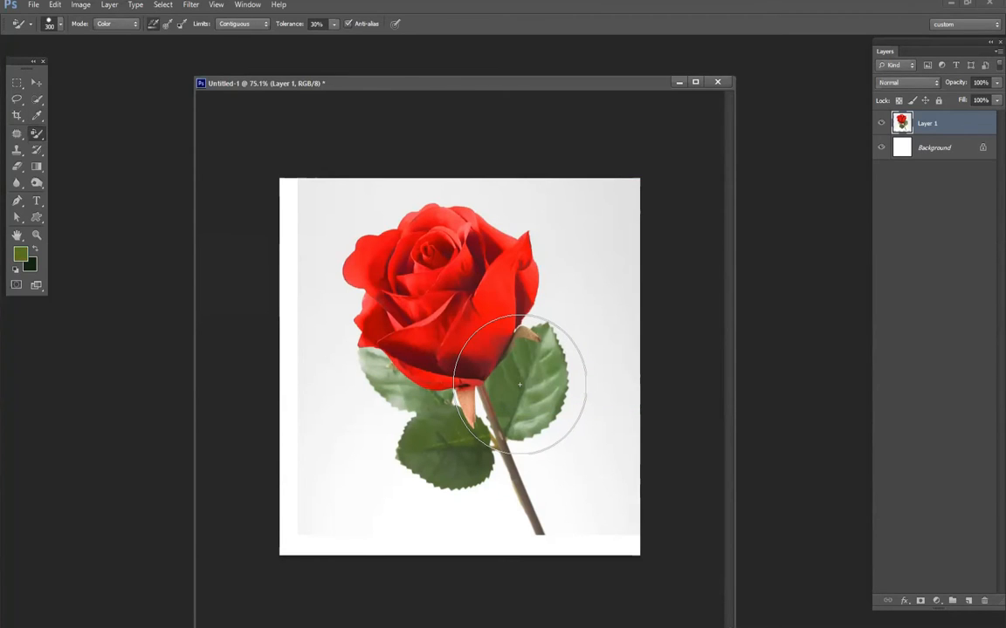
drag(519, 384, 548, 359)
key(ctrl+z)
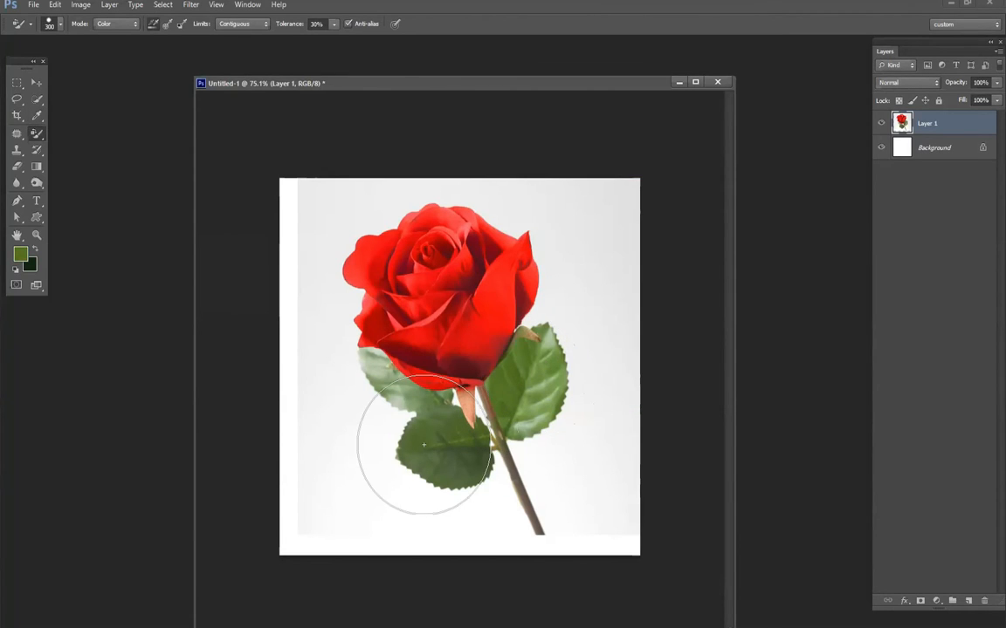
mouse_move(398, 384)
mouse_down()
mouse_move(445, 405)
mouse_move(468, 457)
mouse_move(434, 368)
mouse_move(473, 450)
mouse_move(410, 441)
mouse_up()
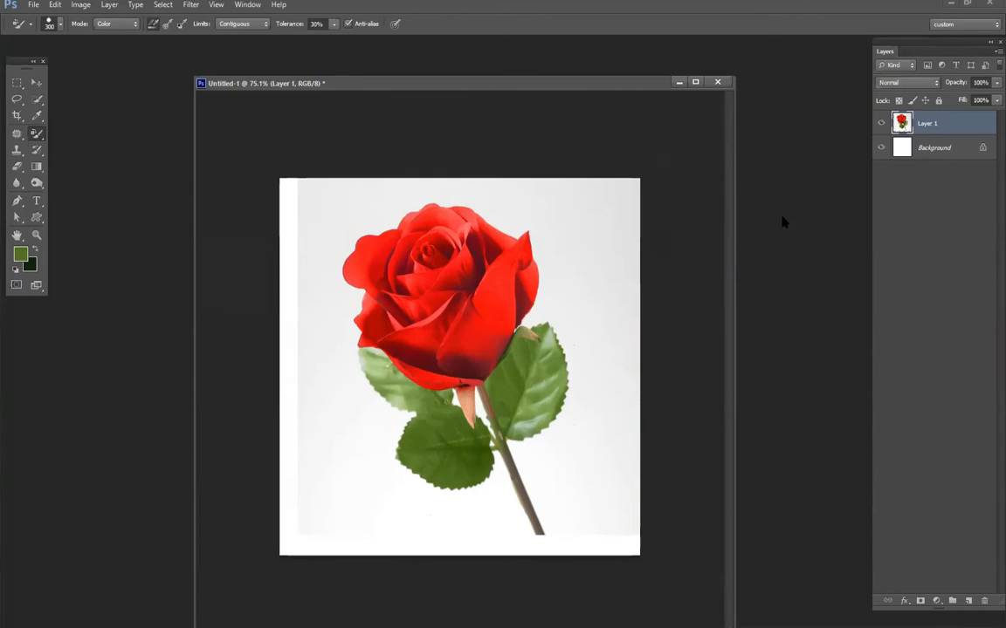
- Paste the copied photo of the boy in a blue sweater as a new layer above the rose
key(ctrl+o)
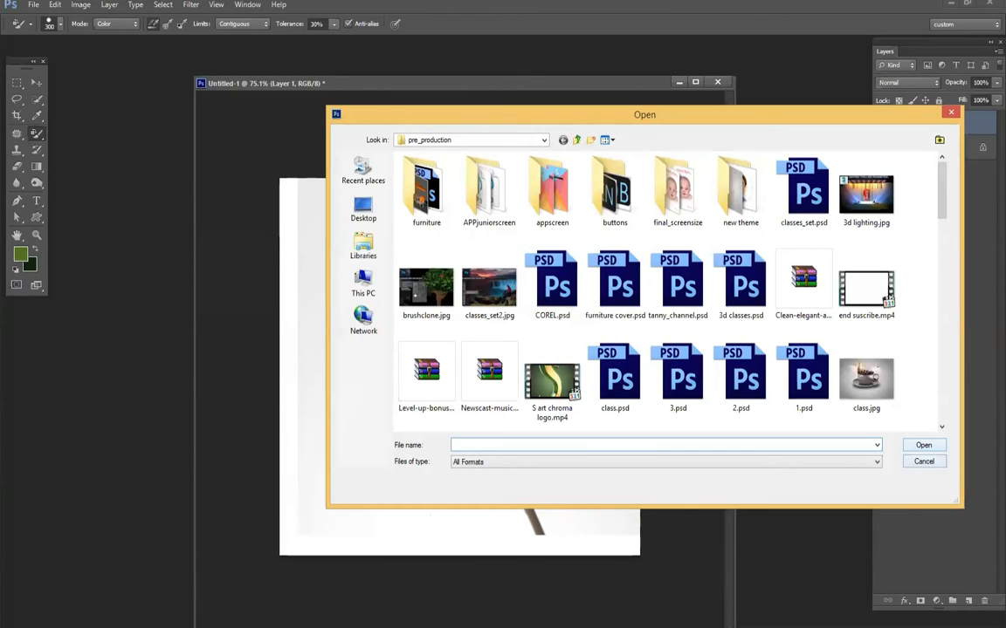
click(923, 462)
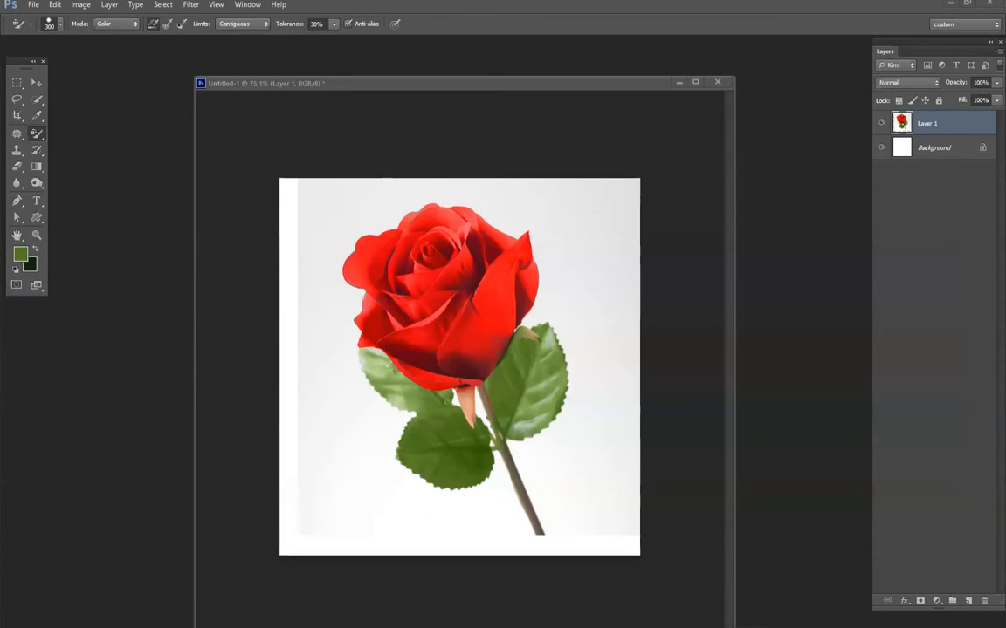
key(ctrl+v)
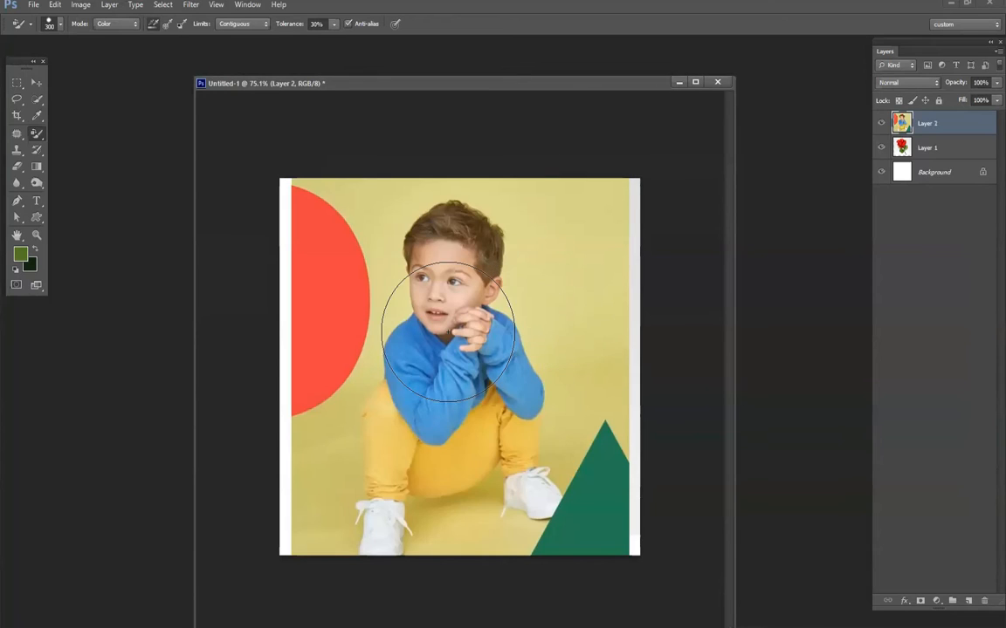
scroll(469, 425, up, 2)
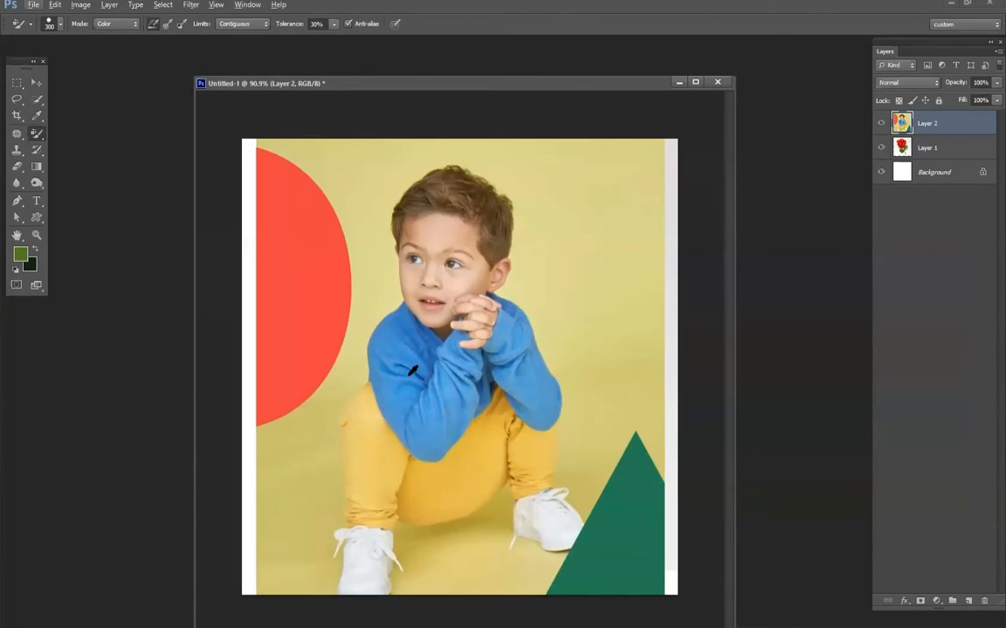
- Set the foreground color to orange (ff8a00) and recolor the body and both sleeves of the blue sweater
drag(673, 354, 672, 367)
drag(645, 245, 678, 205)
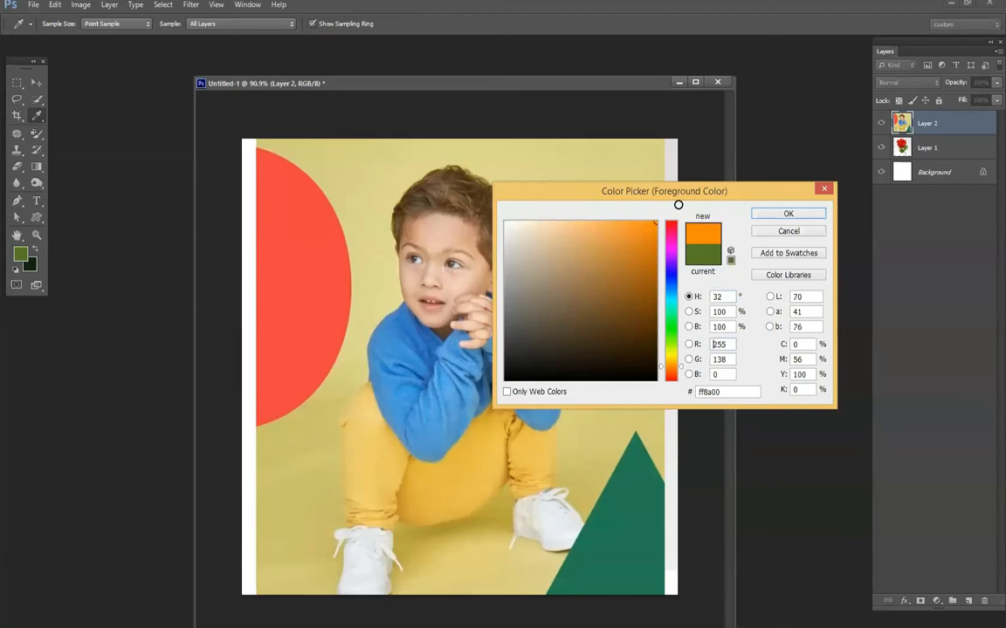
click(787, 214)
key(b)
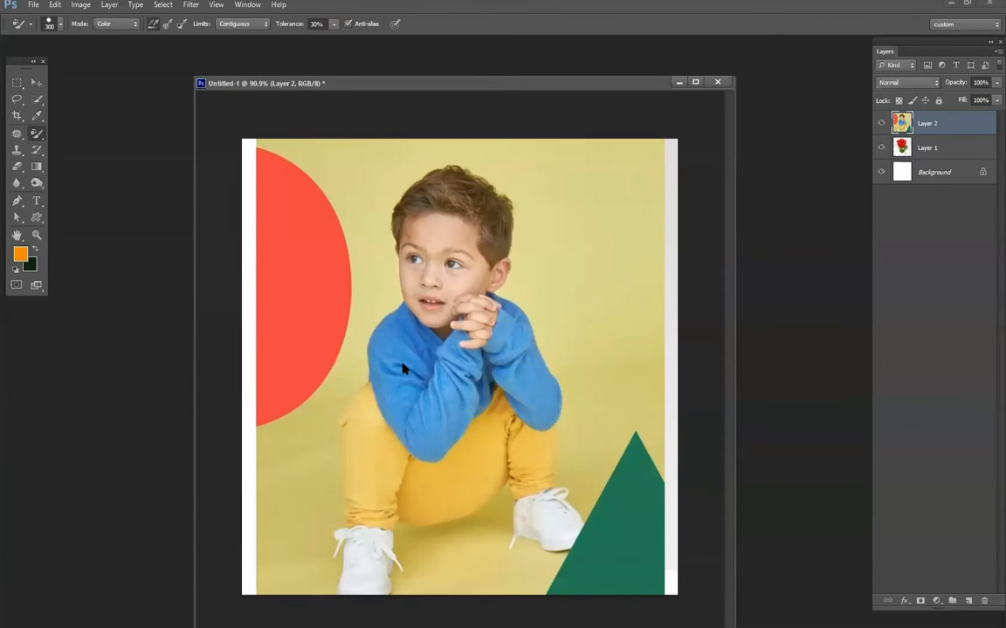
mouse_move(403, 369)
mouse_down()
mouse_move(432, 458)
mouse_move(437, 442)
mouse_move(386, 404)
mouse_up()
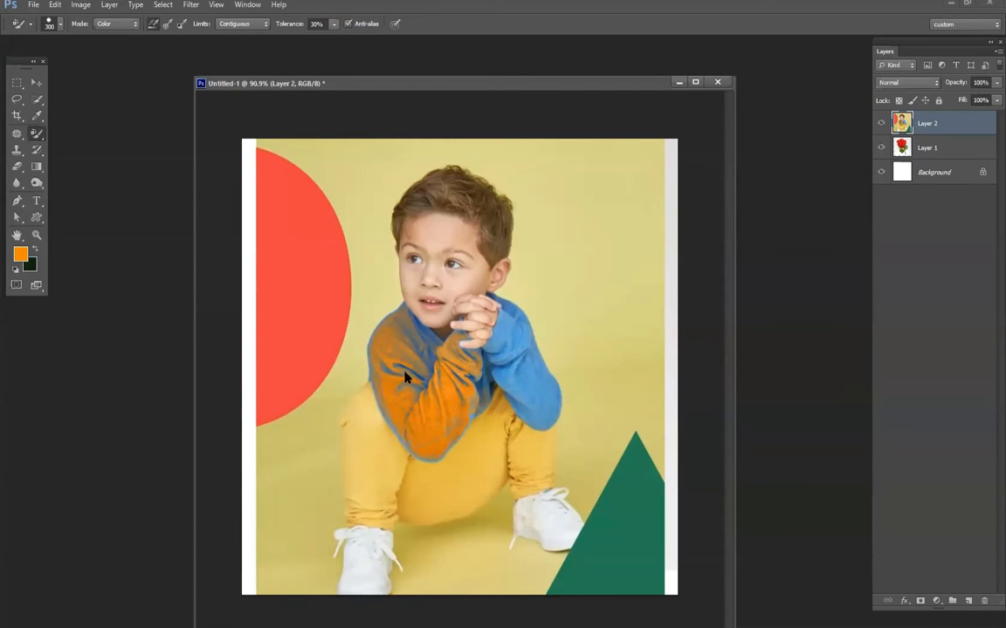
scroll(536, 396, up, 3)
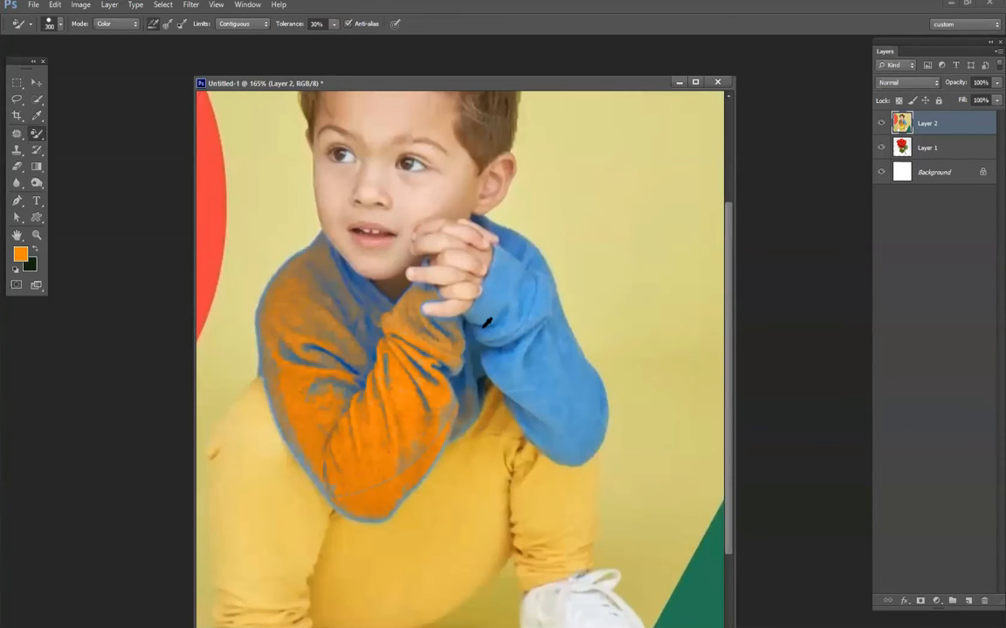
mouse_move(545, 337)
mouse_down()
mouse_move(491, 335)
mouse_move(596, 441)
mouse_move(584, 439)
mouse_move(602, 424)
mouse_move(567, 429)
mouse_move(505, 402)
mouse_up()
key(ctrl+0)
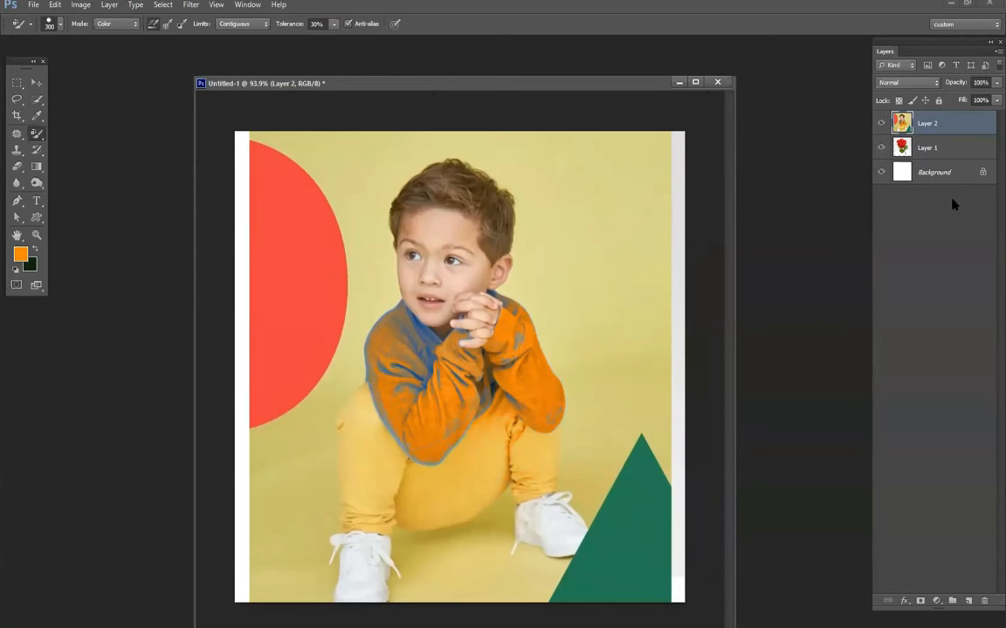
- Delete both image layers and paste the copied photo of the boy in a white shirt against an orange backdrop
shift+click(941, 146)
key(Delete)
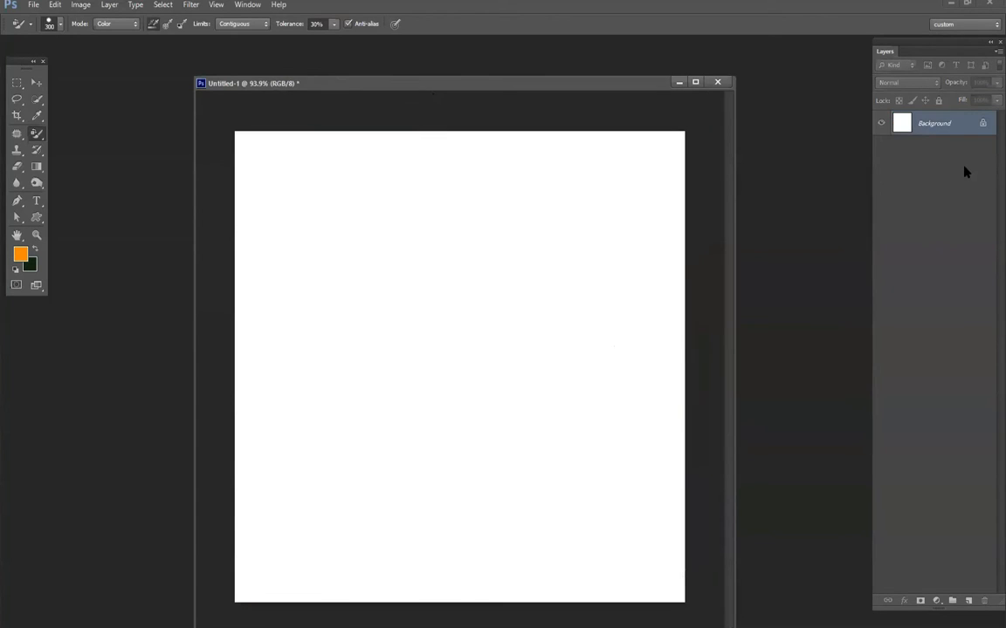
key(ctrl+o)
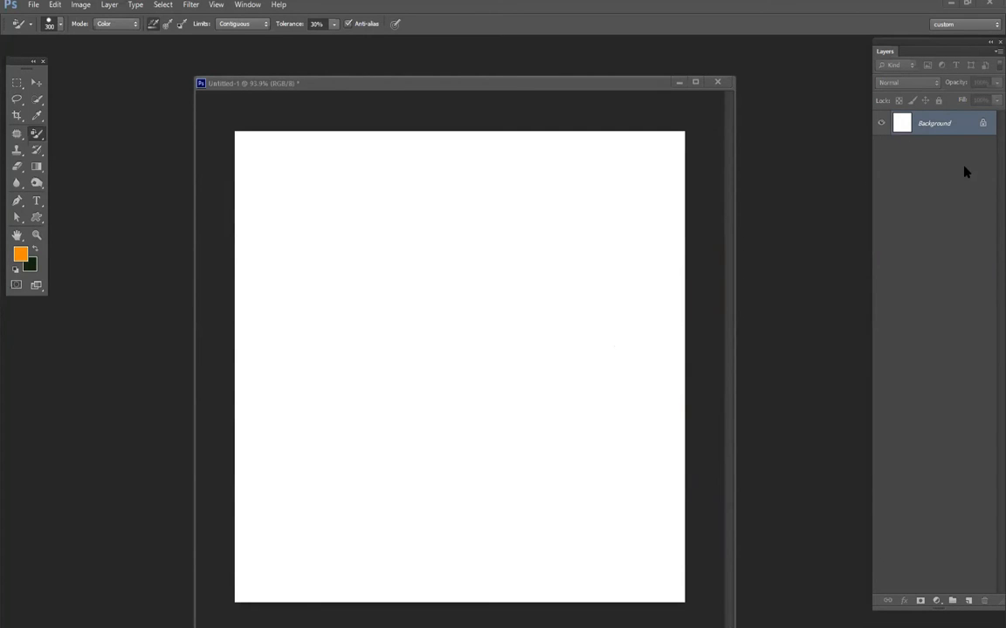
key(ctrl+v)
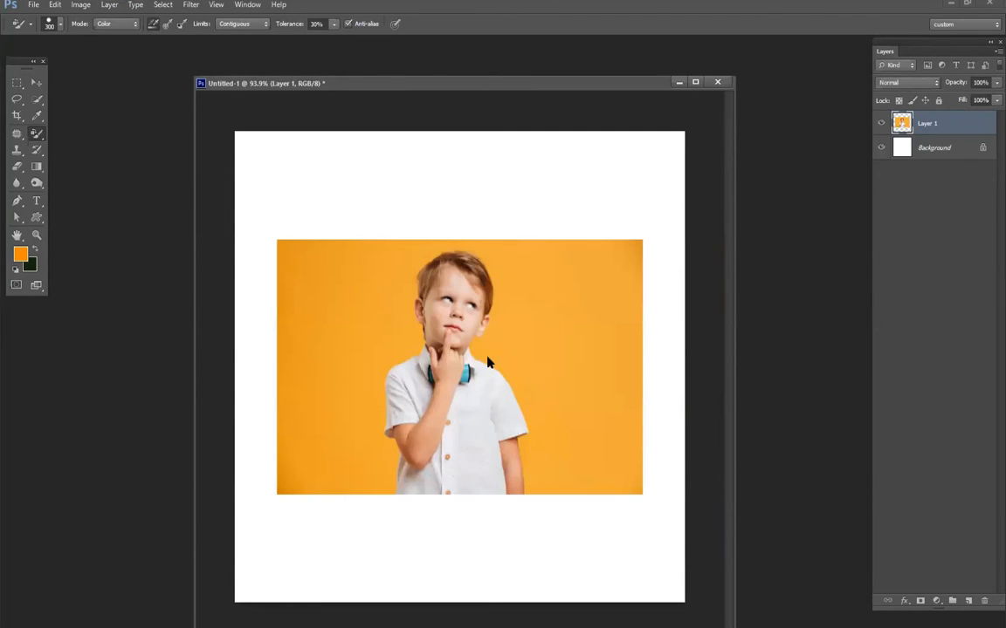
- Set the brush size to 1170 px and the foreground color to yellow-green (deff00)
right_click(672, 369)
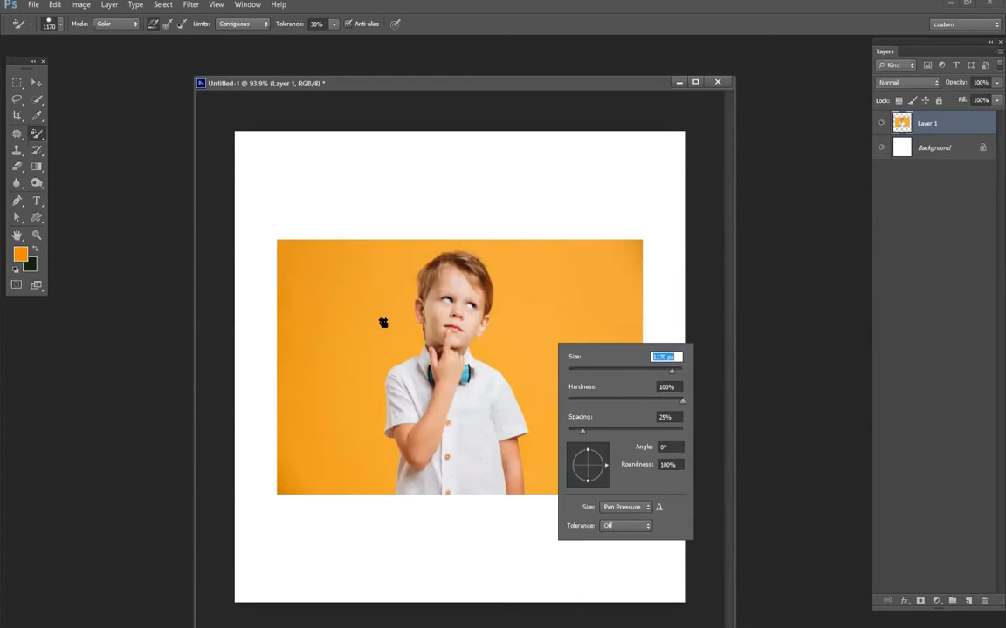
click(557, 312)
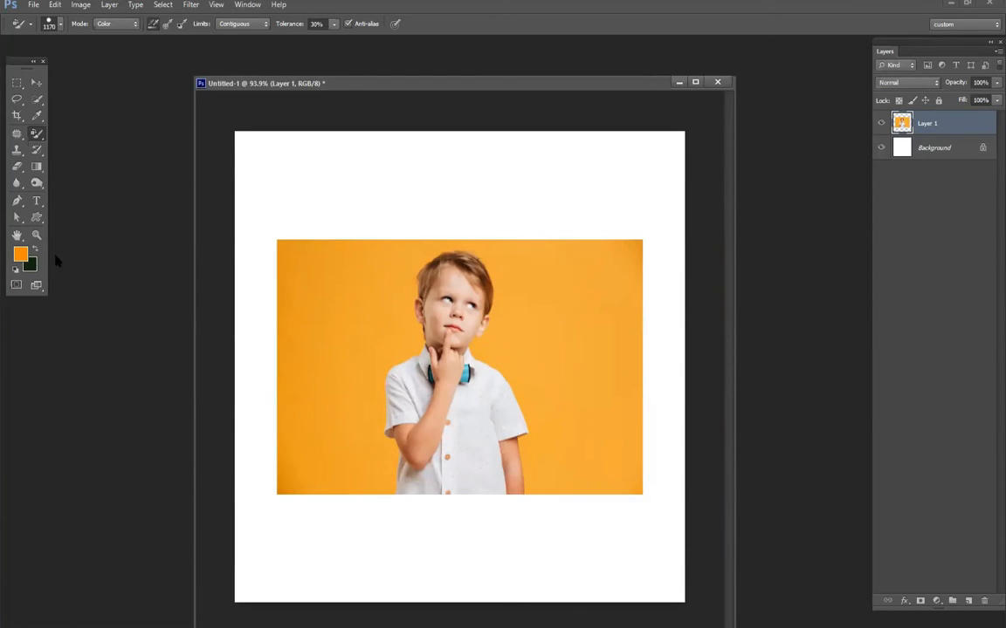
click(21, 255)
click(671, 351)
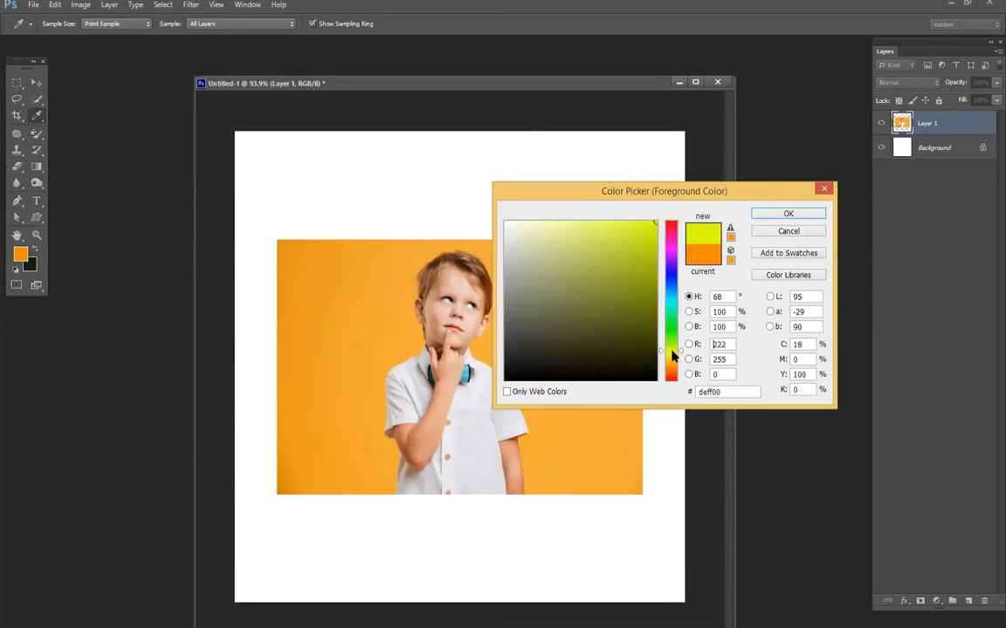
click(786, 215)
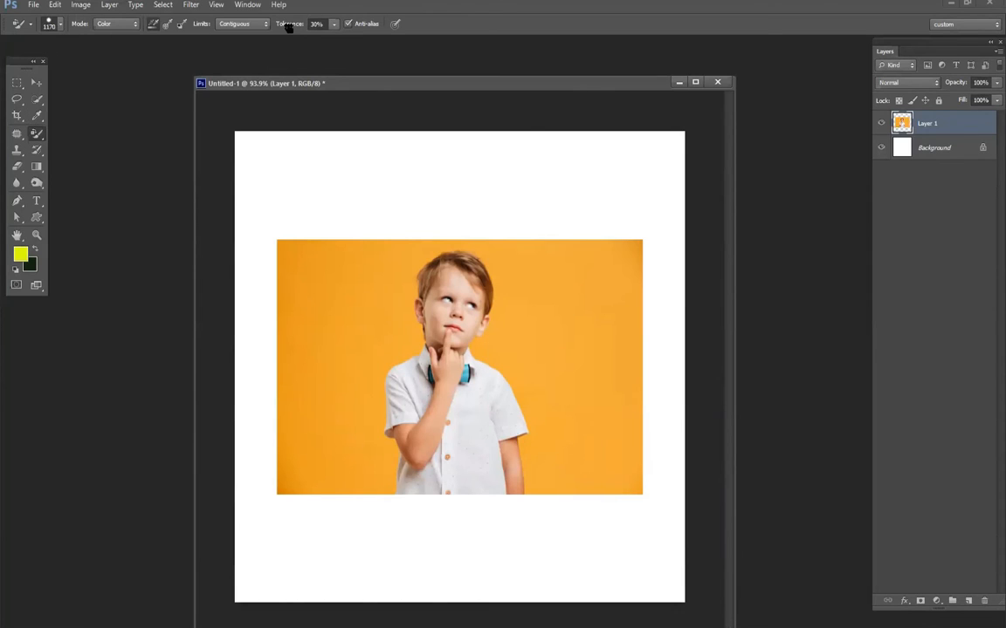
- Try recoloring the orange backdrop at 100% tolerance, undo the stroke, and set the tolerance to 24%
drag(289, 27, 532, 282)
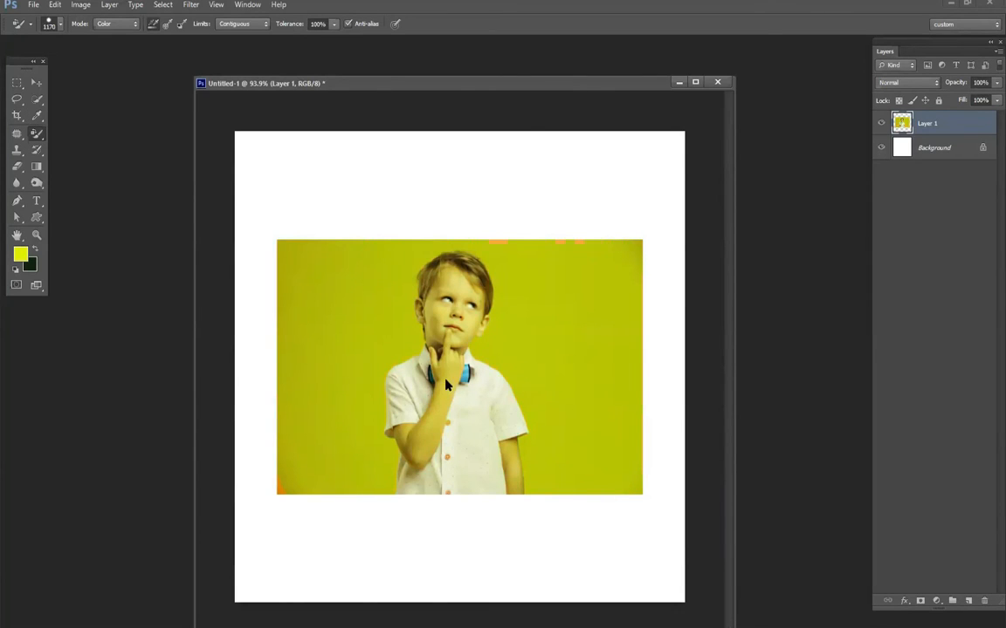
key(ctrl+z)
drag(293, 26, 223, 27)
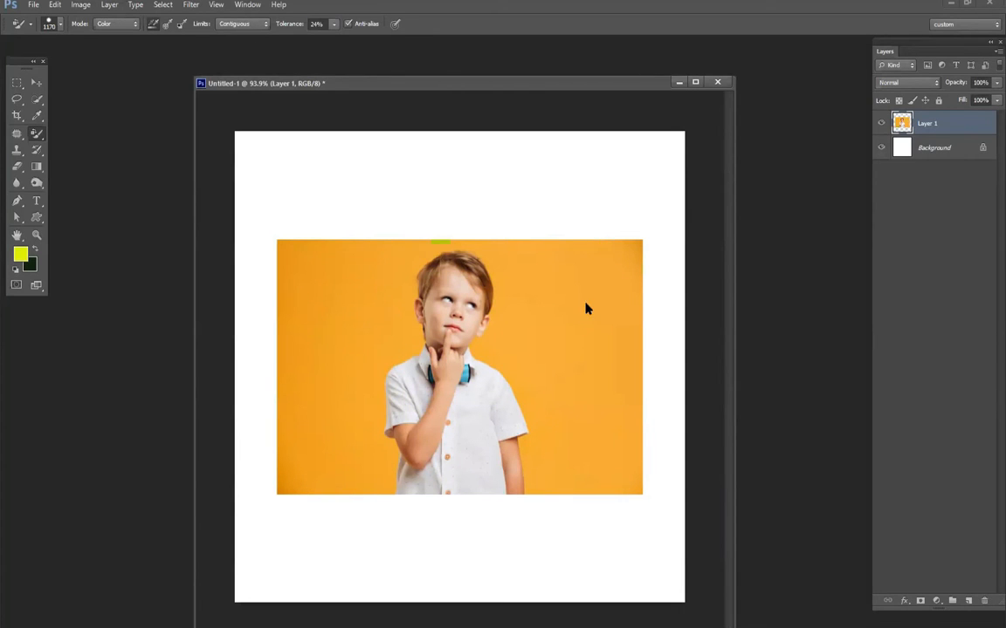
- Recolor the orange backdrop around the boy yellow-green with the Color Replacement Tool at 24% tolerance
mouse_move(569, 291)
mouse_down()
mouse_move(287, 485)
mouse_move(307, 314)
mouse_up()
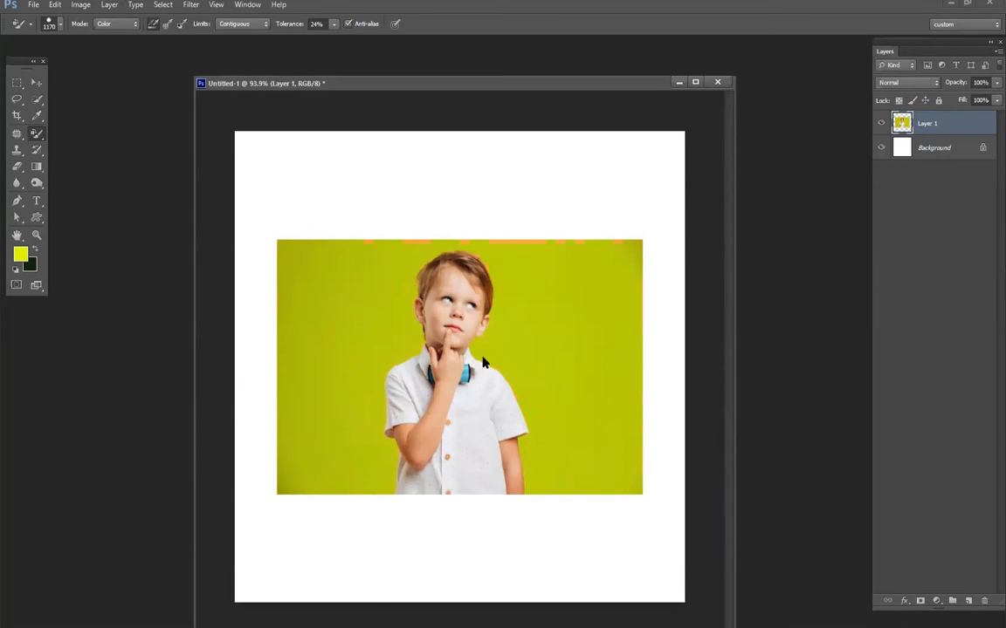
scroll(452, 410, up, 3)
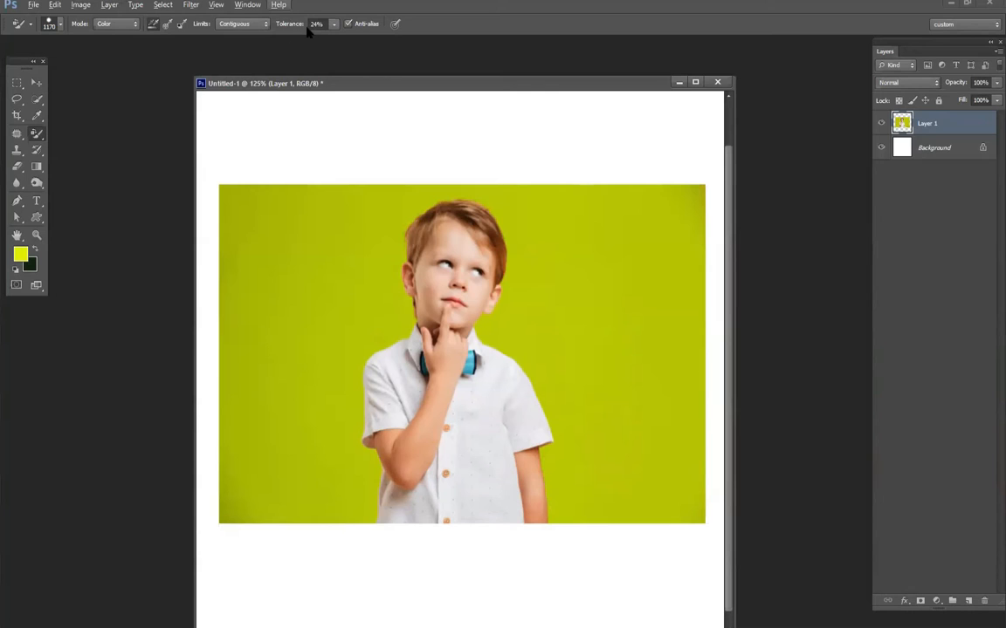
scroll(479, 362, down, 3)
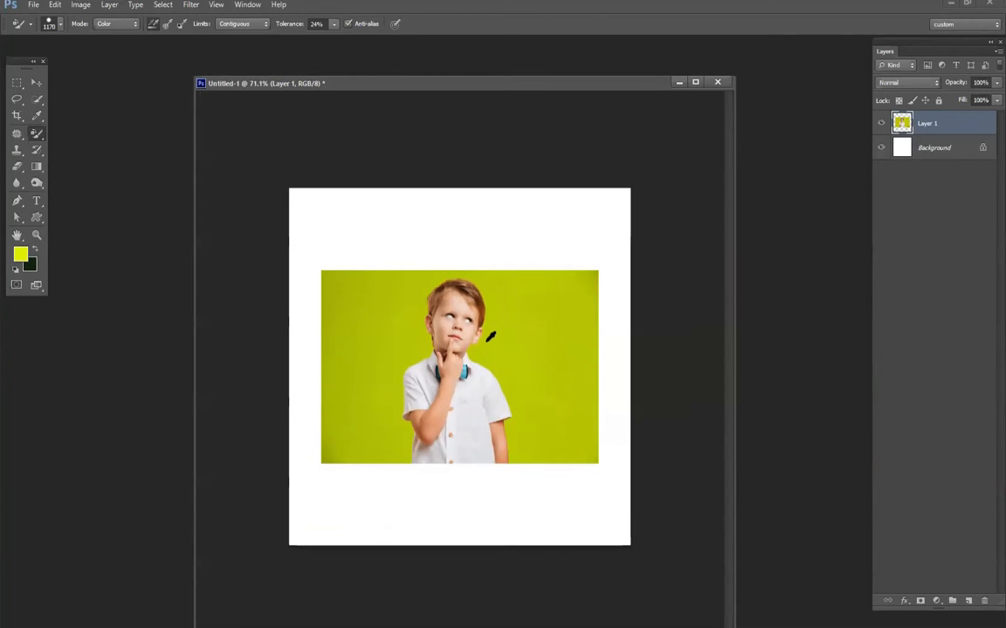
- Reduce the Color Replacement Tool's brush size to 328 px
right_click(491, 339)
click(594, 369)
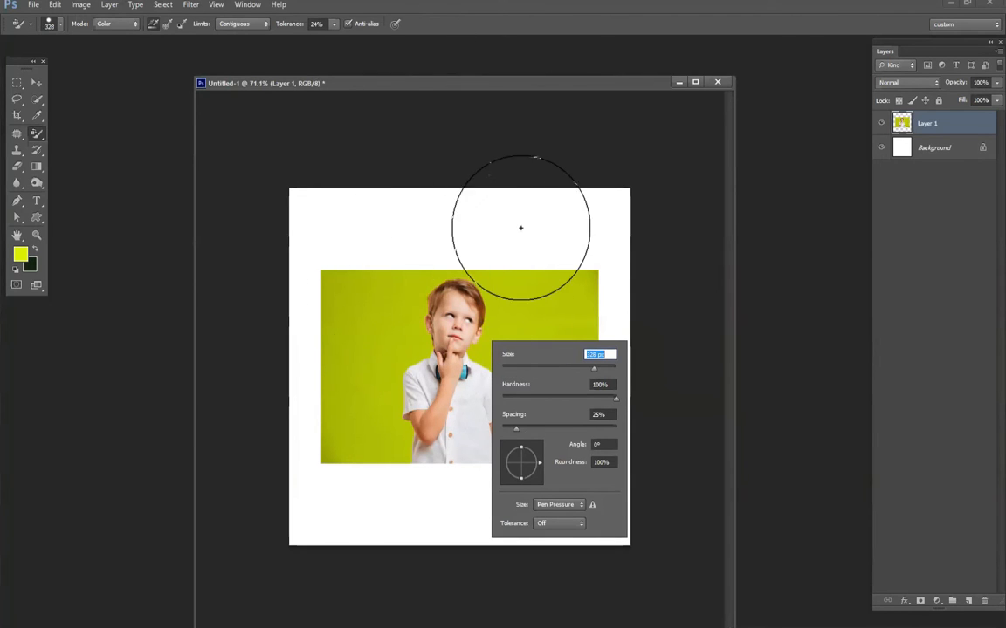
click(109, 45)
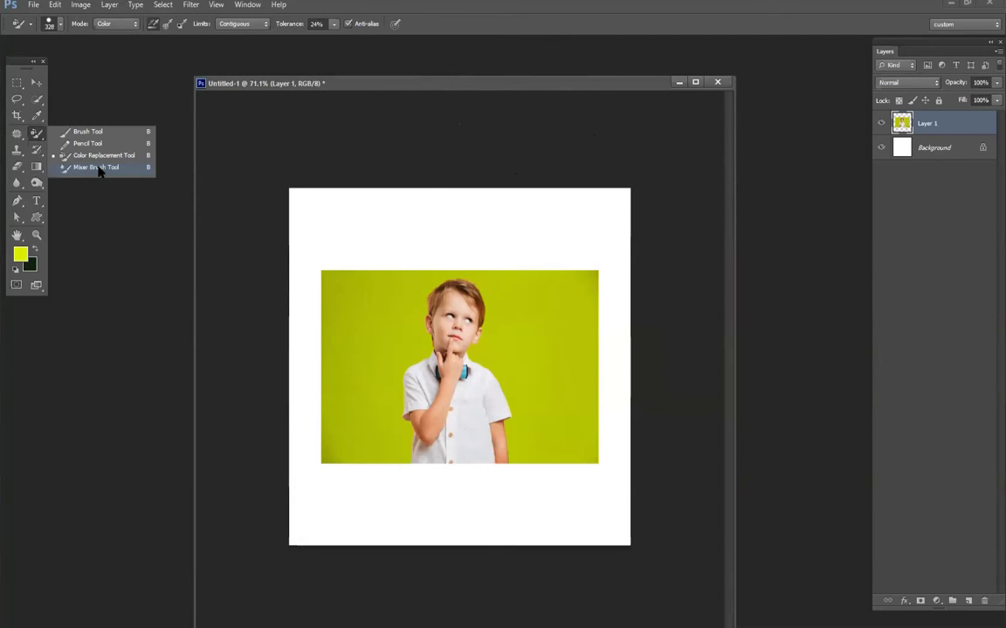
- Switch to the Mixer Brush Tool and delete the boy's photo layer, leaving only the Background layer
click(97, 169)
key(ctrl+plus)
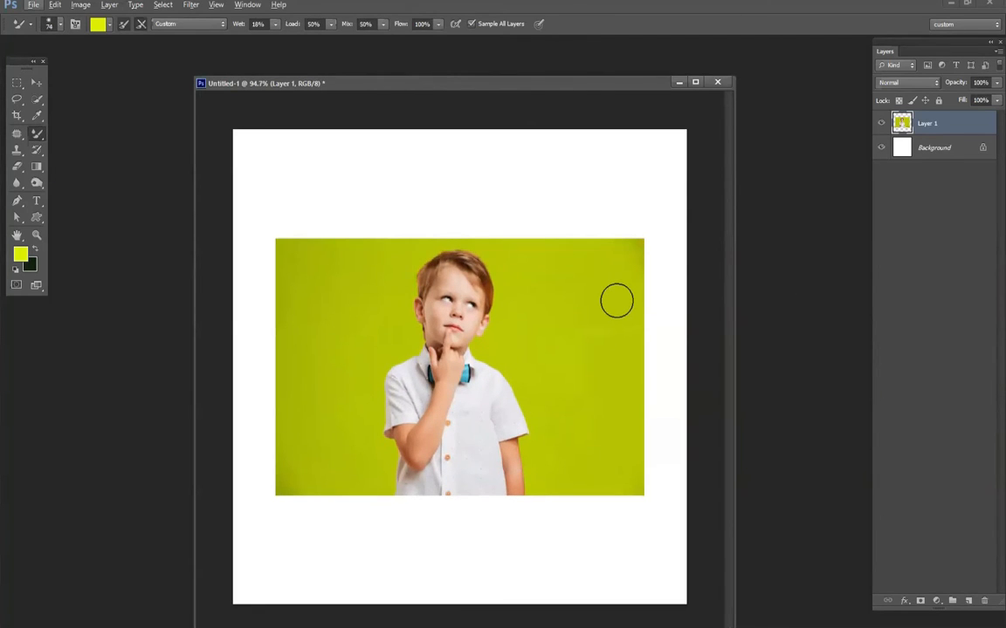
drag(938, 123, 982, 600)
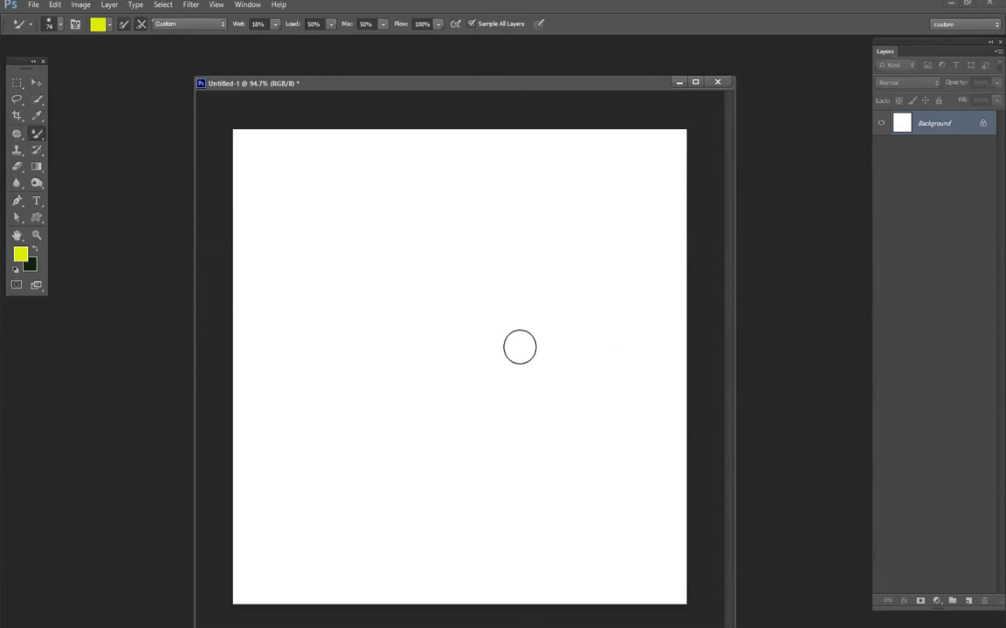
- Make a large circular selection in the middle of the blank canvas with the Elliptical Marquee Tool
click(16, 84)
drag(16, 85, 61, 96)
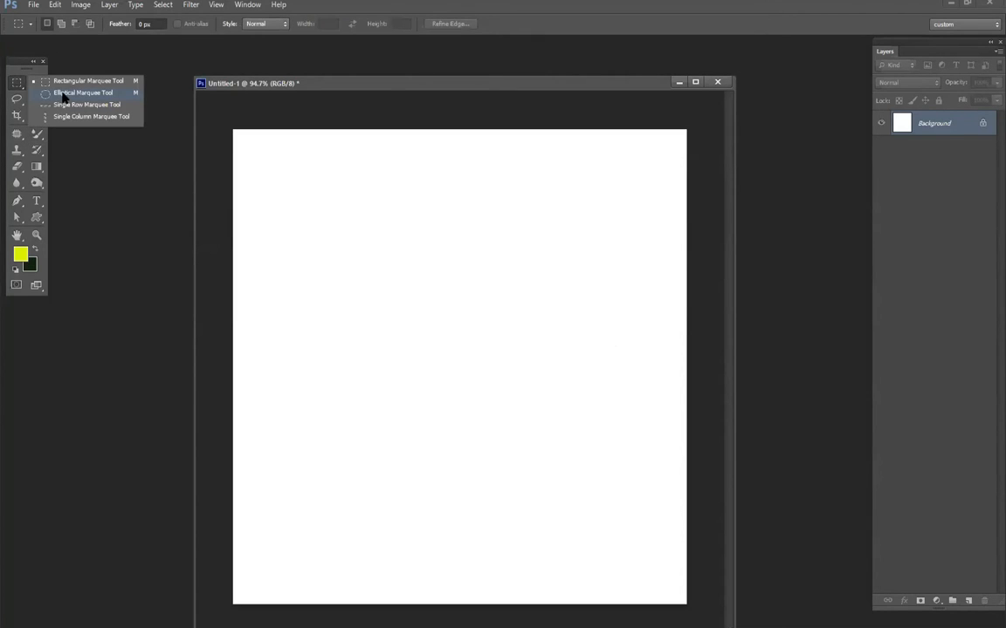
drag(357, 224, 583, 476)
click(431, 330)
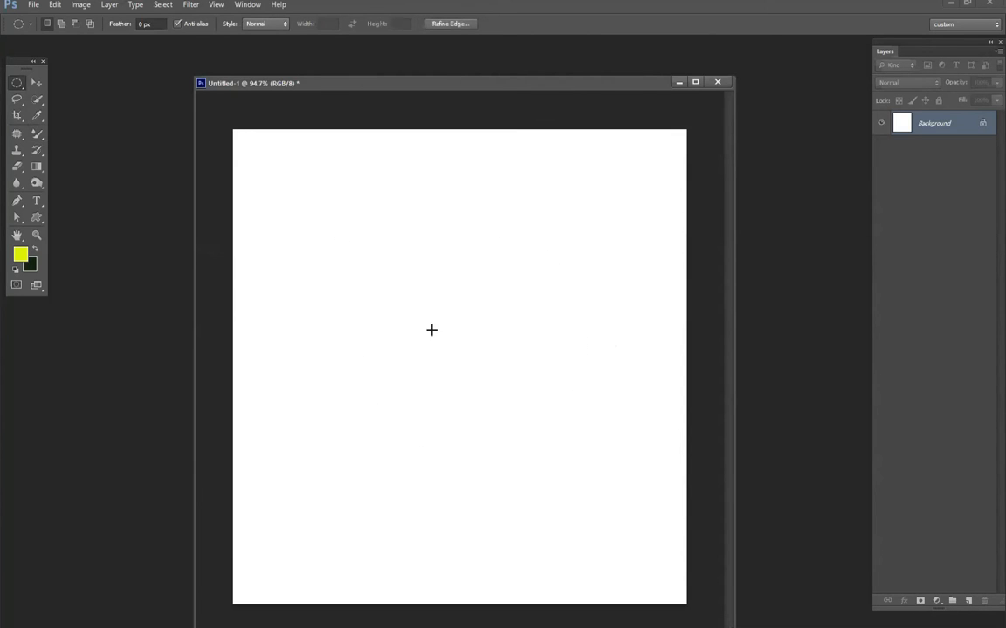
drag(375, 254, 549, 460)
click(540, 452)
key(ctrl+shift+d)
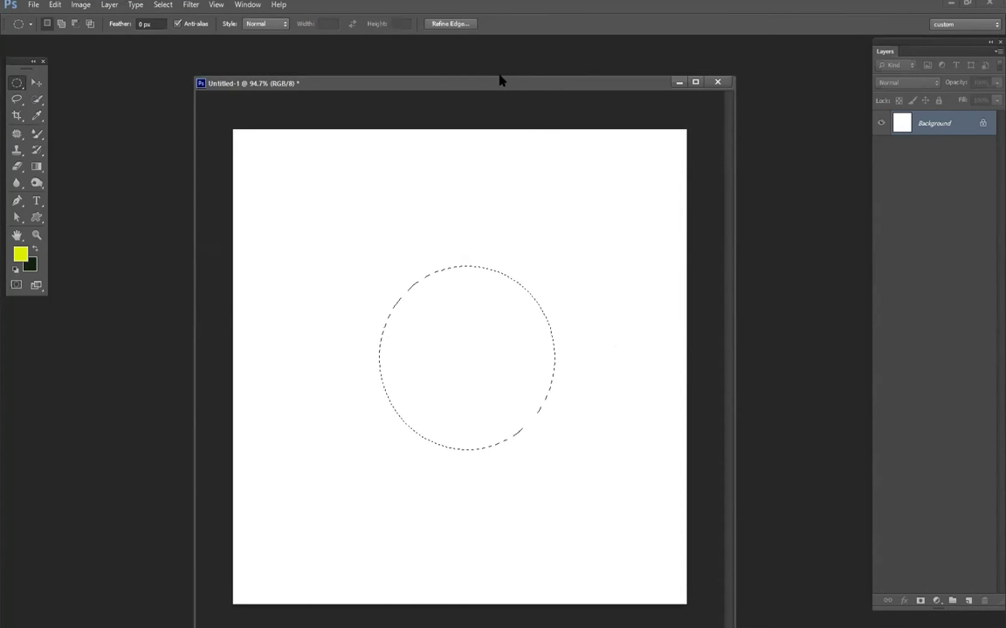
drag(498, 78, 497, 64)
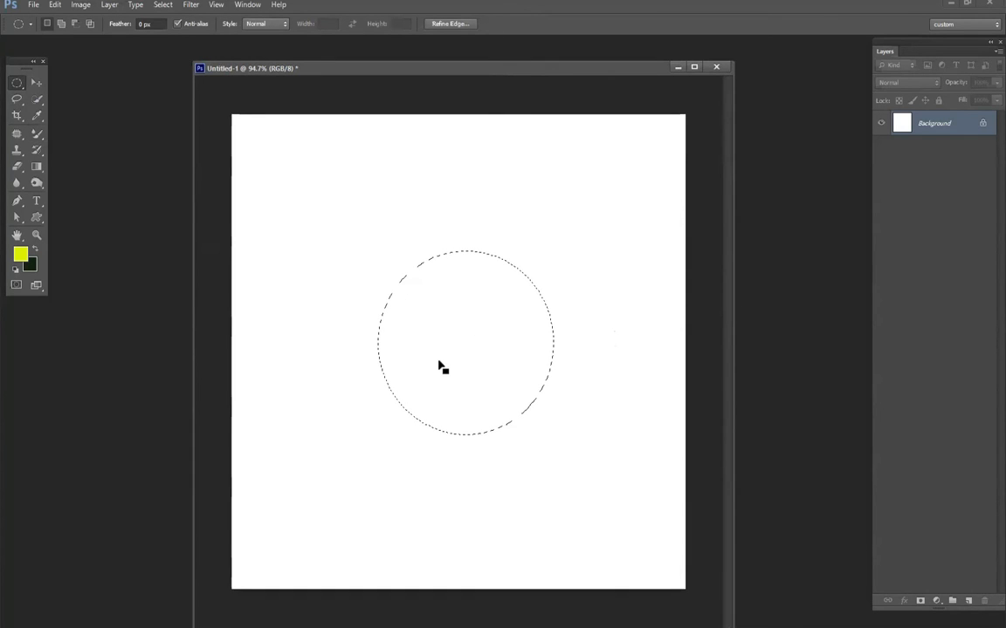
- Add a new layer, fill the circular selection with gray (8d8d8d), and deselect it
click(968, 600)
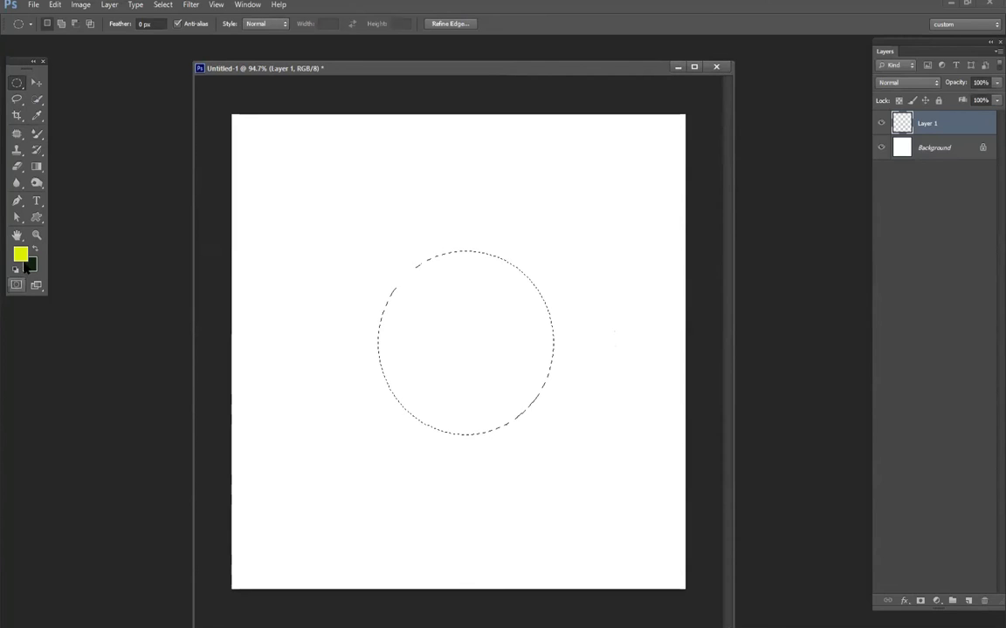
click(21, 254)
drag(579, 265, 478, 273)
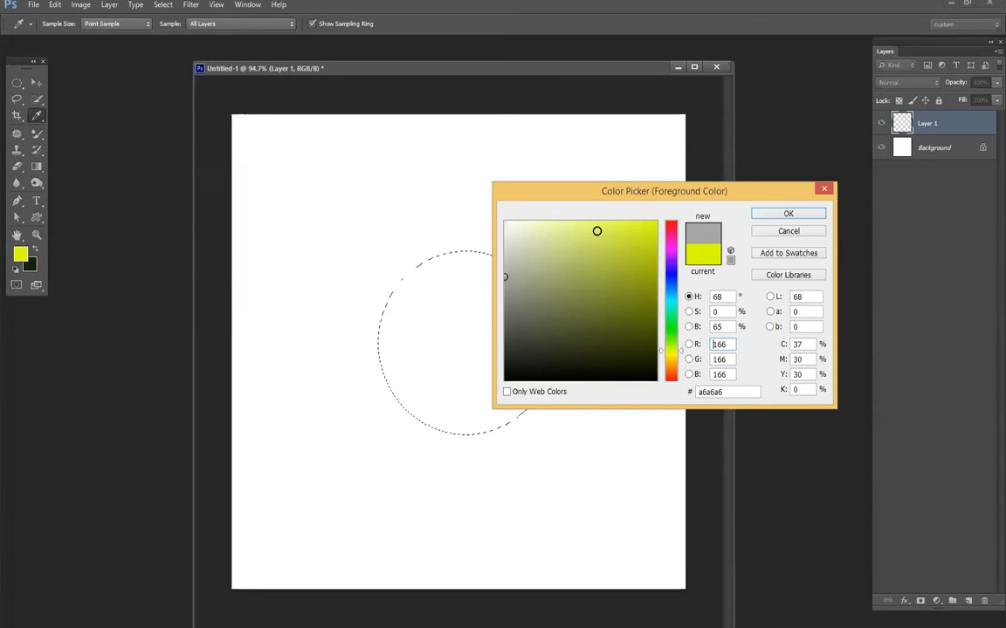
click(487, 292)
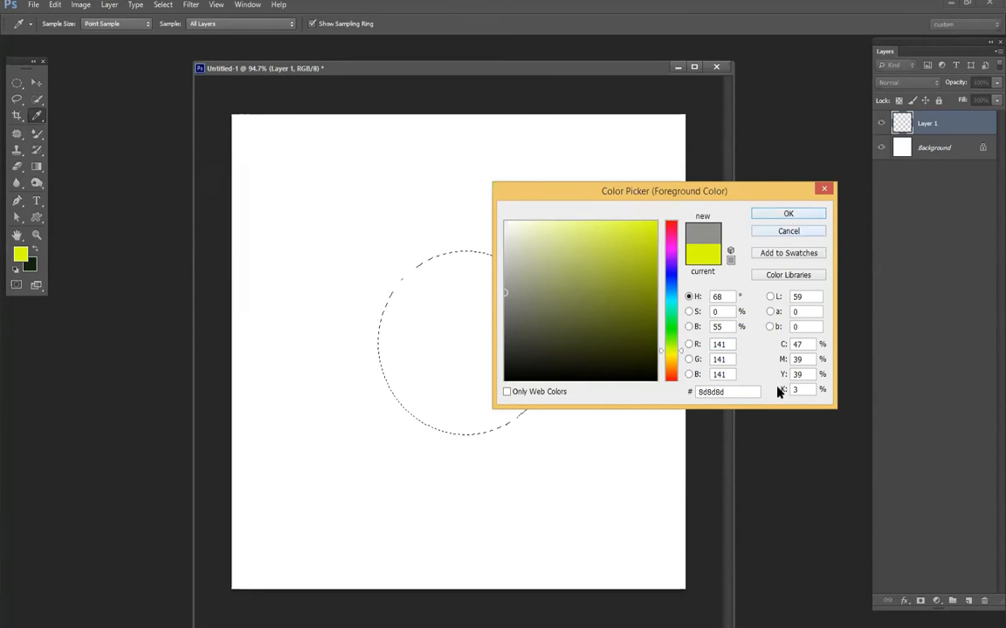
key(Return)
key(m)
key(alt+BackSpace)
key(ctrl+d)
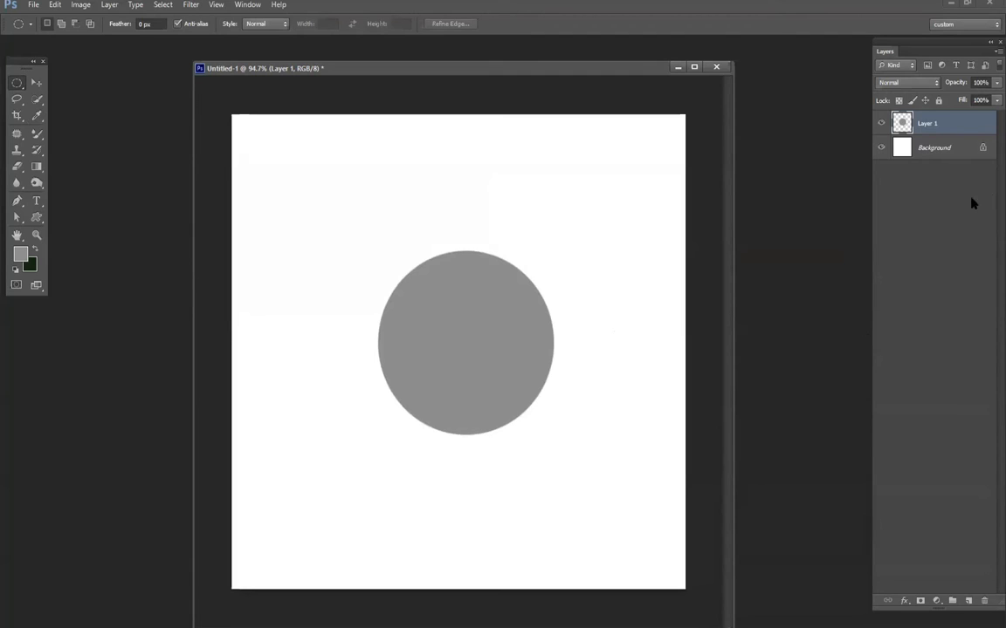
- On the Background layer, select a small circle near the canvas's upper-left corner and fill it with orange as a sun
key(alt+bracketleft)
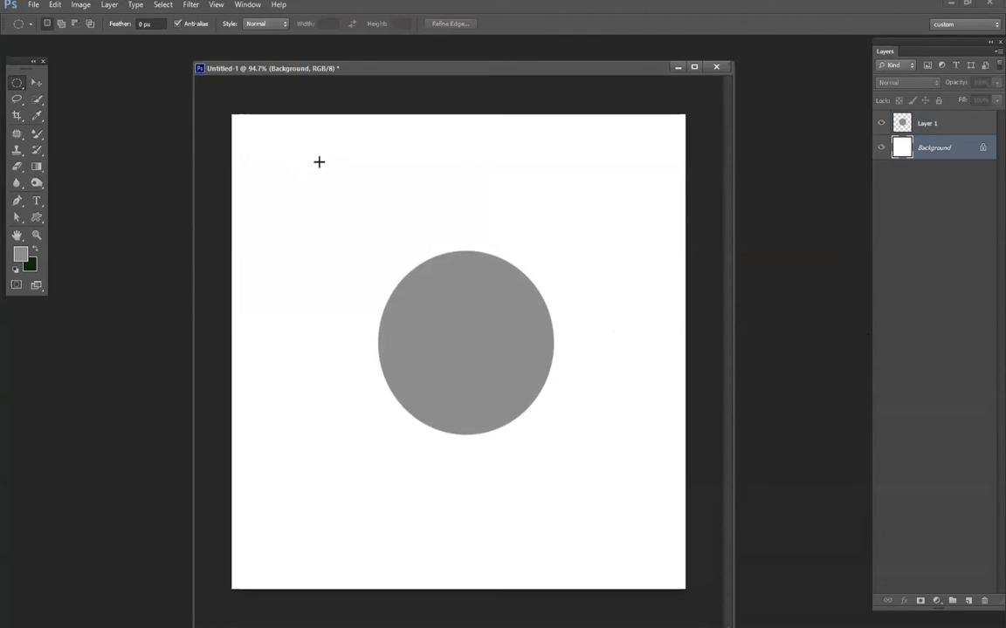
drag(313, 138, 322, 146)
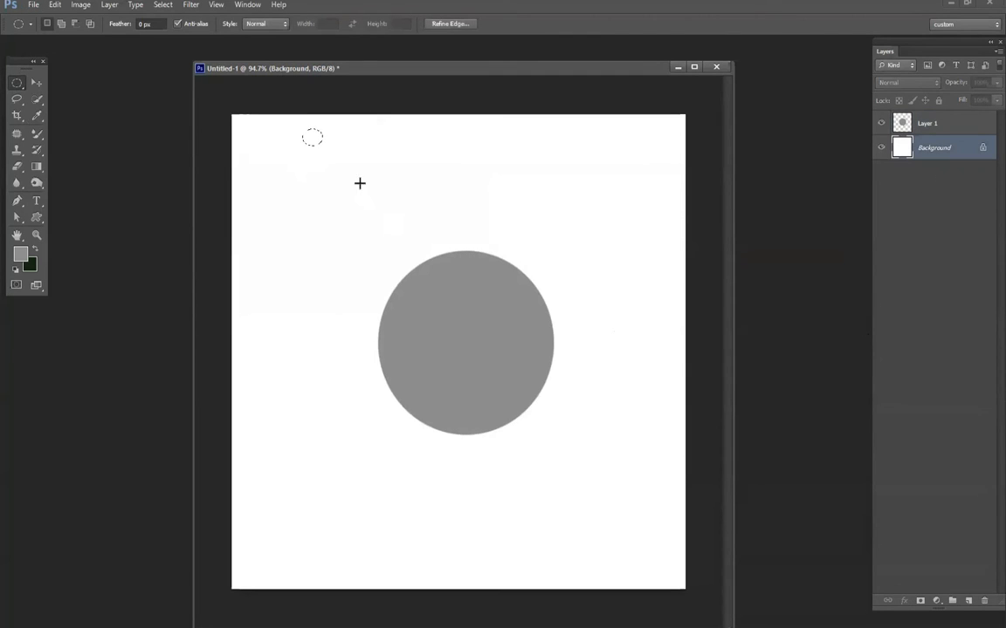
drag(302, 123, 325, 148)
click(967, 601)
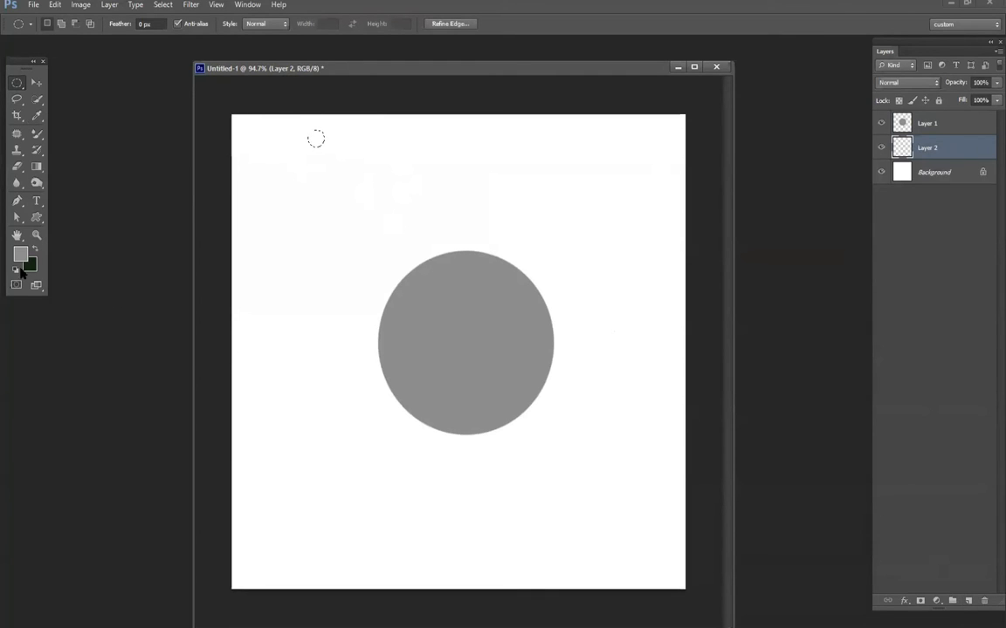
key(ctrl+z)
click(22, 256)
drag(670, 352, 671, 363)
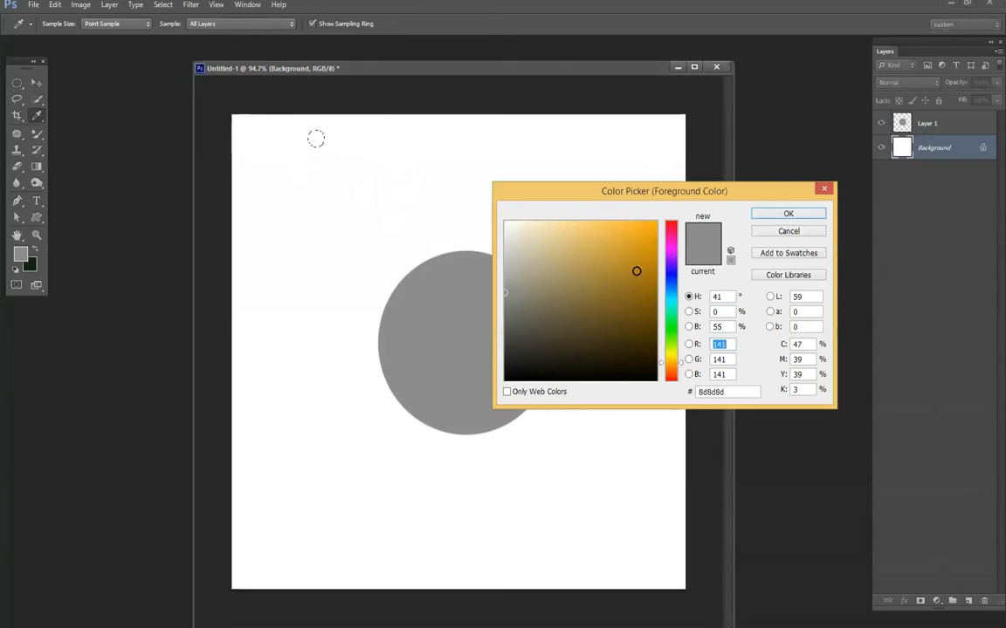
drag(637, 269, 707, 191)
click(755, 218)
key(alt+BackSpace)
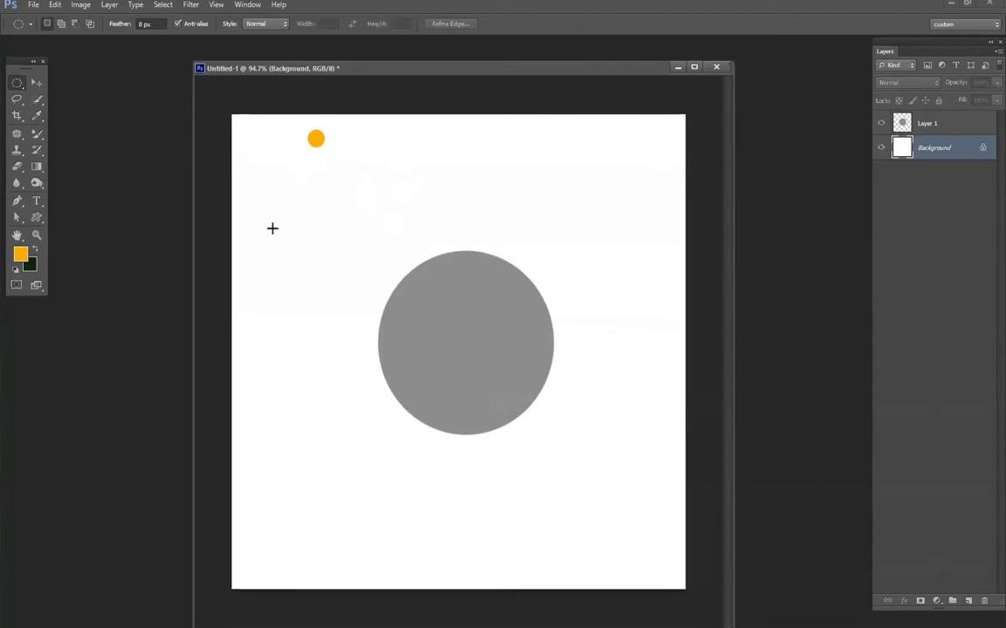
- Paint three short orange rays from the small sun toward the gray circle with a 5 px Brush Tool
key(b)
right_click(330, 212)
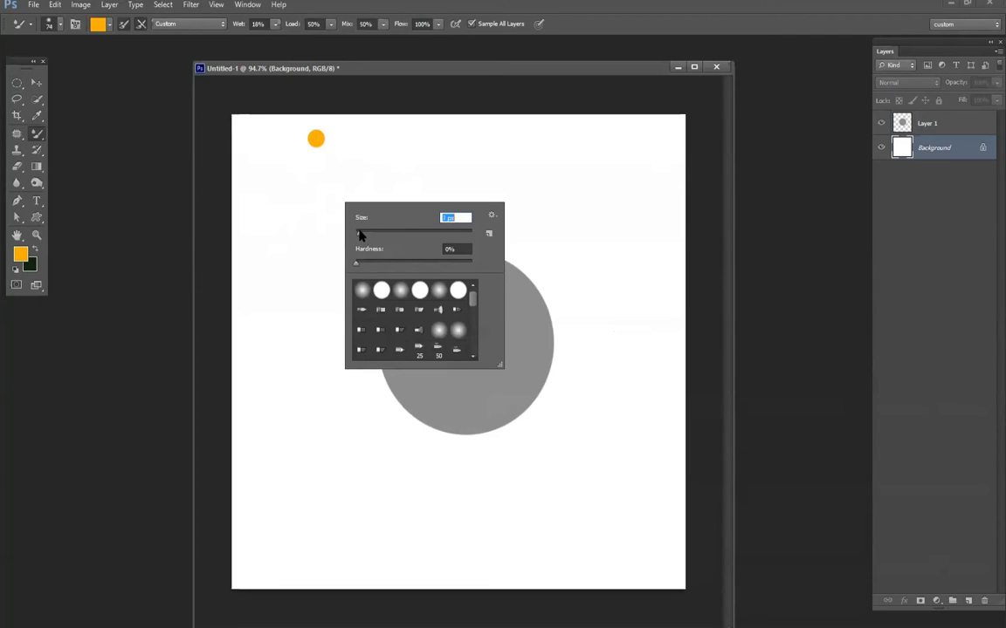
click(35, 136)
right_click(342, 146)
drag(414, 173, 358, 178)
mouse_move(331, 141)
mouse_down()
mouse_move(352, 155)
mouse_move(350, 185)
mouse_move(324, 202)
mouse_up()
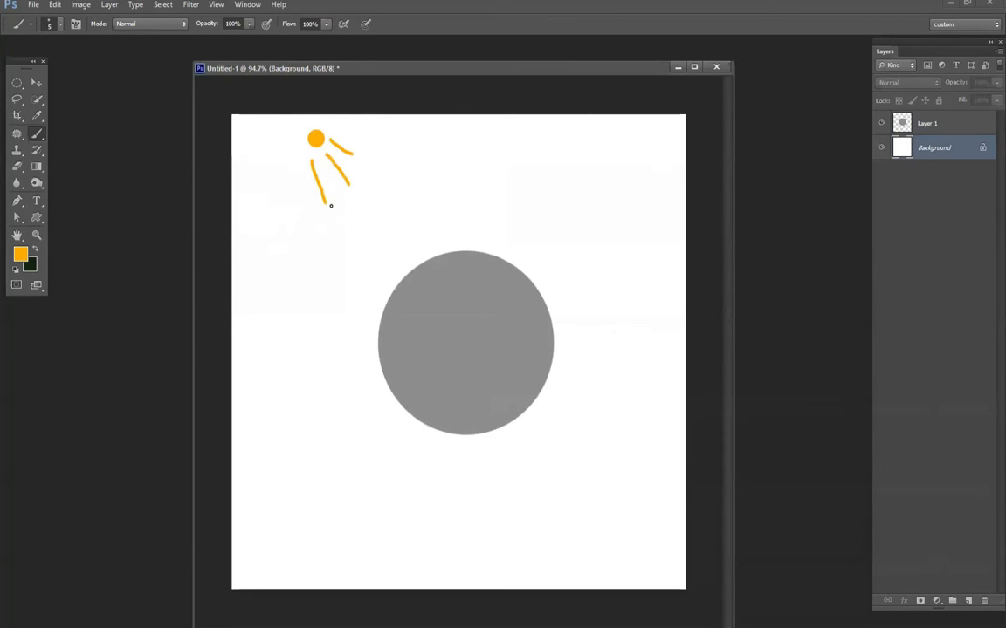
key(v)
click(318, 148)
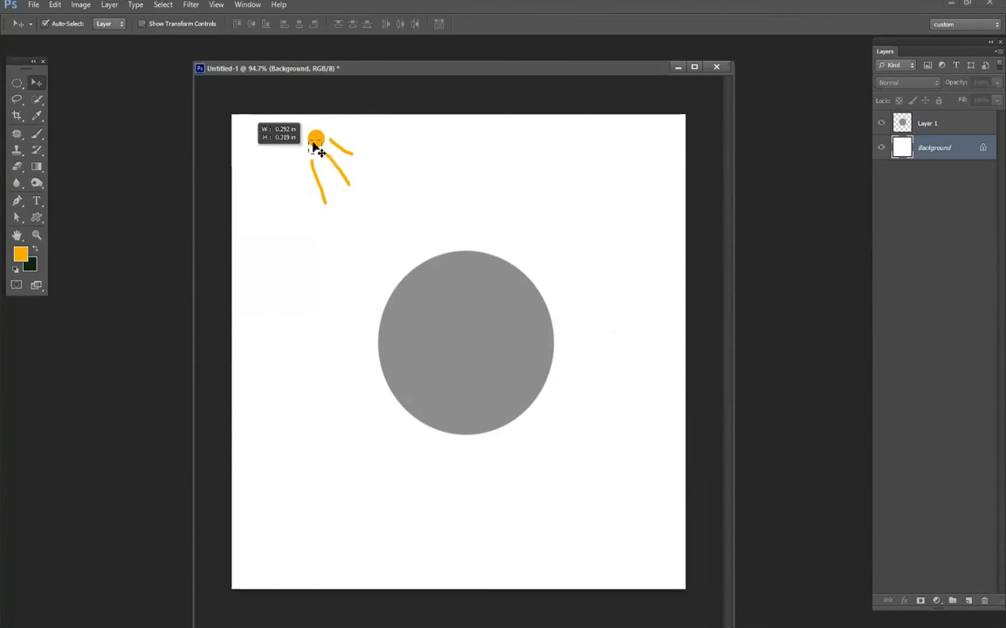
- Select Layer 1 with the gray circle and set the Brush Tool to 380 px size and 0% hardness
click(925, 126)
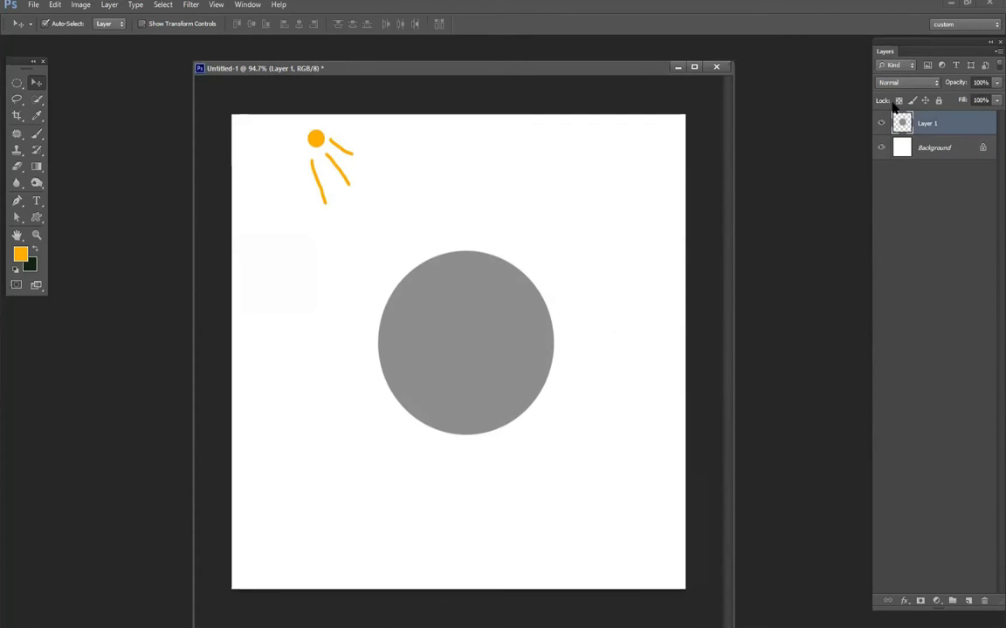
click(35, 134)
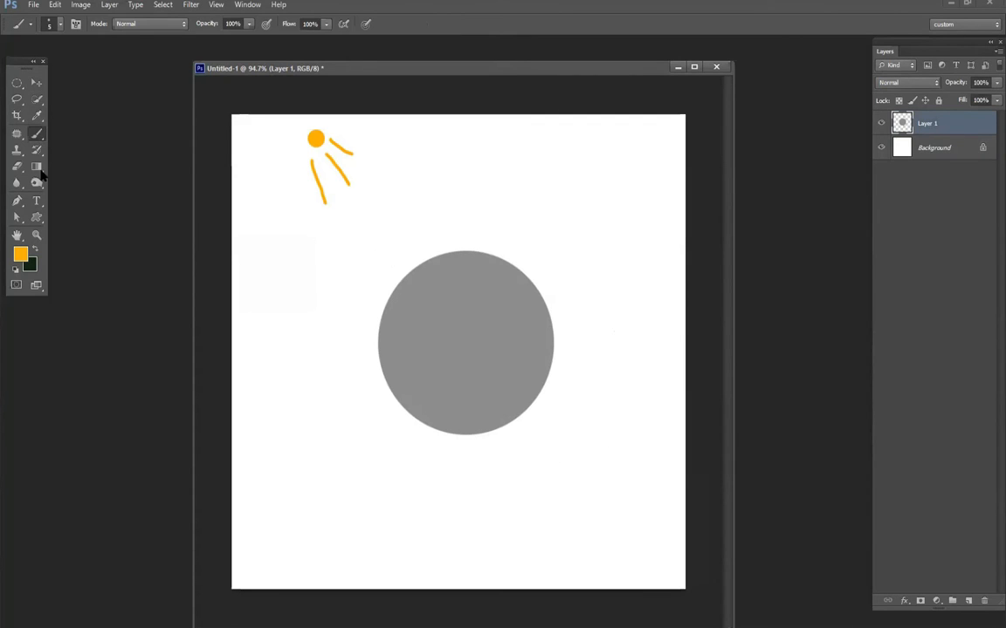
right_click(468, 304)
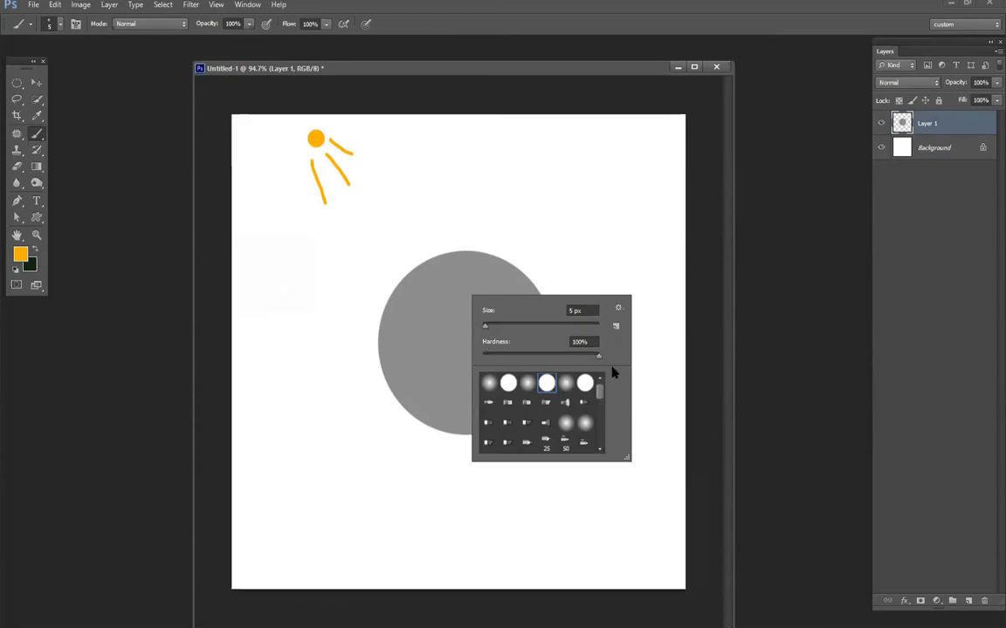
right_click(34, 137)
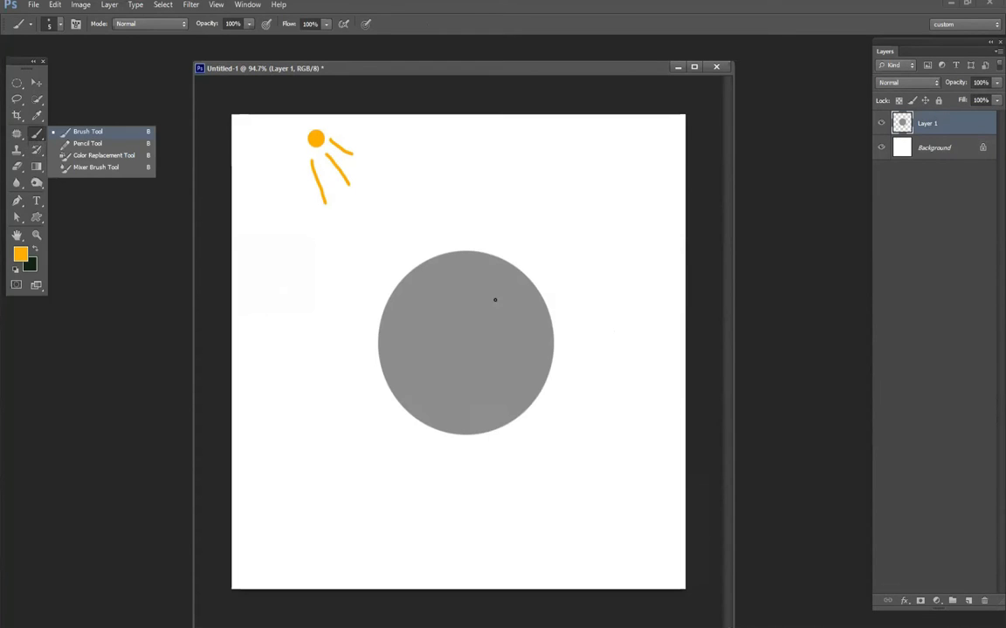
click(457, 286)
right_click(460, 286)
click(553, 317)
drag(586, 348, 474, 349)
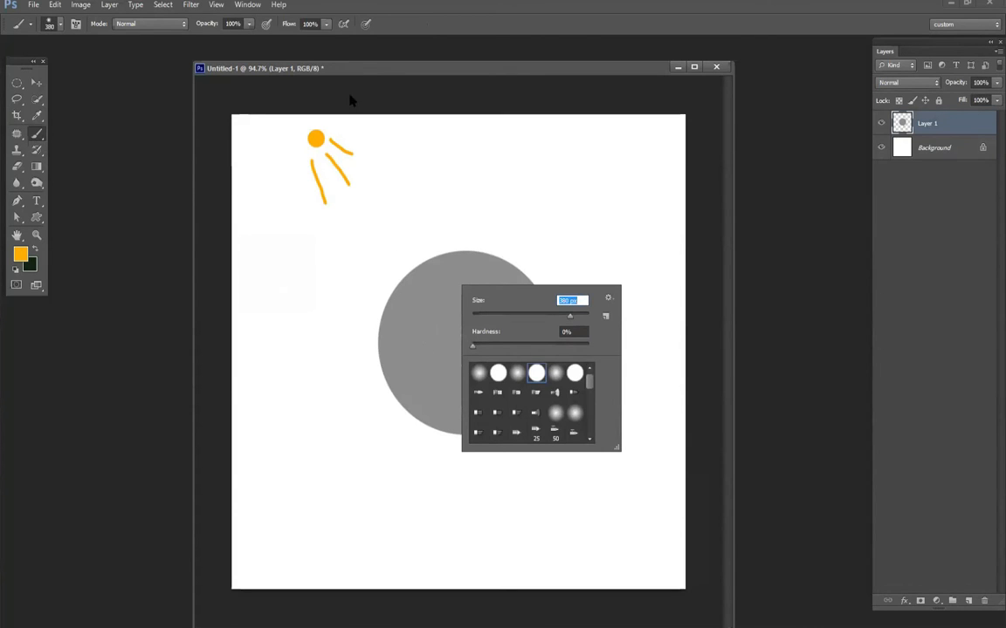
click(373, 70)
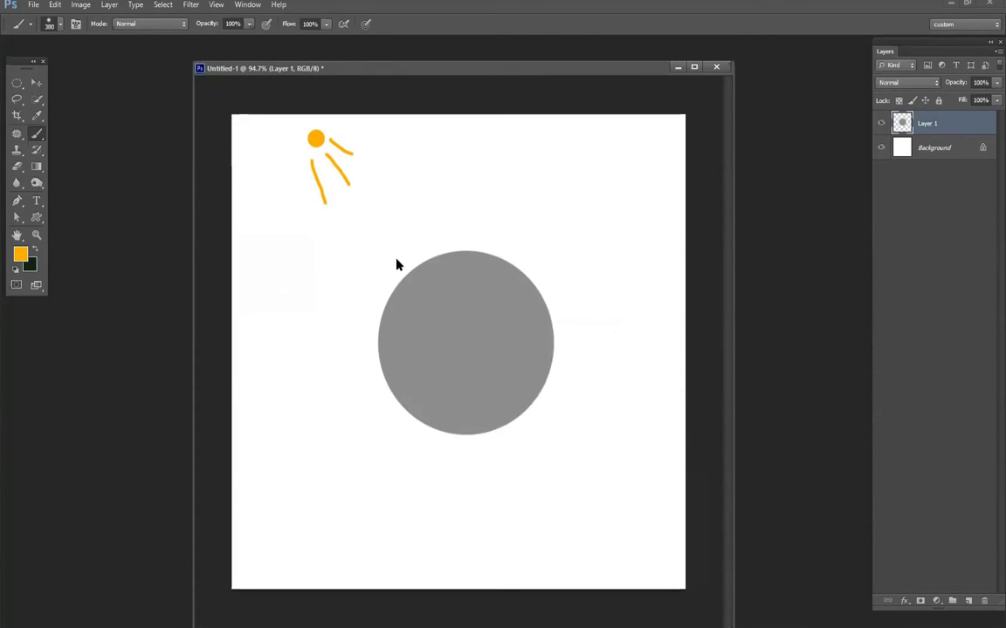
- Set the foreground color to white and the background color to black, and invert the colors of the Background layer
key(d)
click(34, 250)
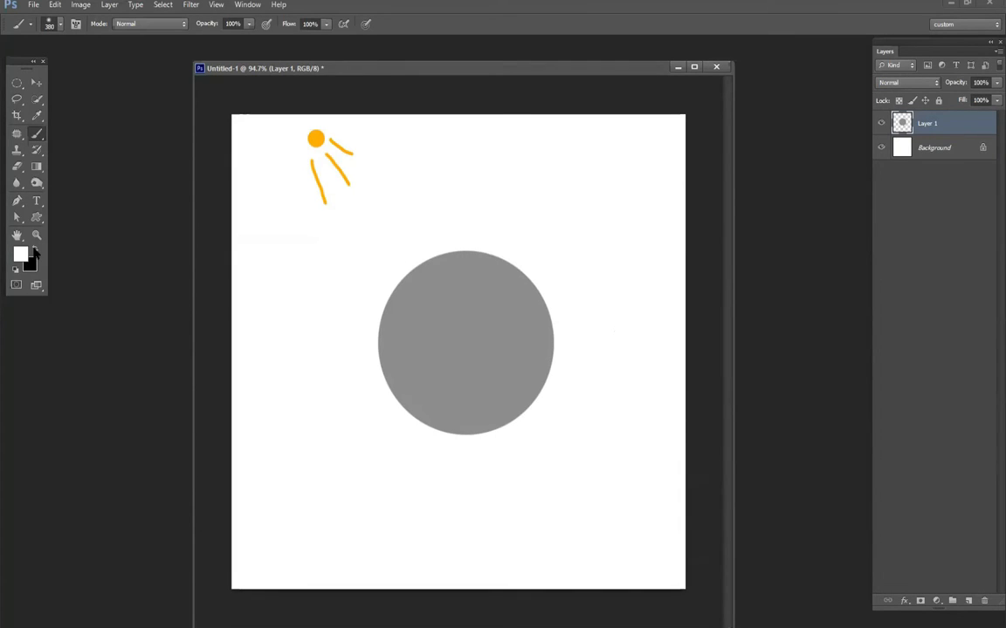
click(34, 251)
click(35, 249)
click(35, 251)
click(35, 251)
click(936, 150)
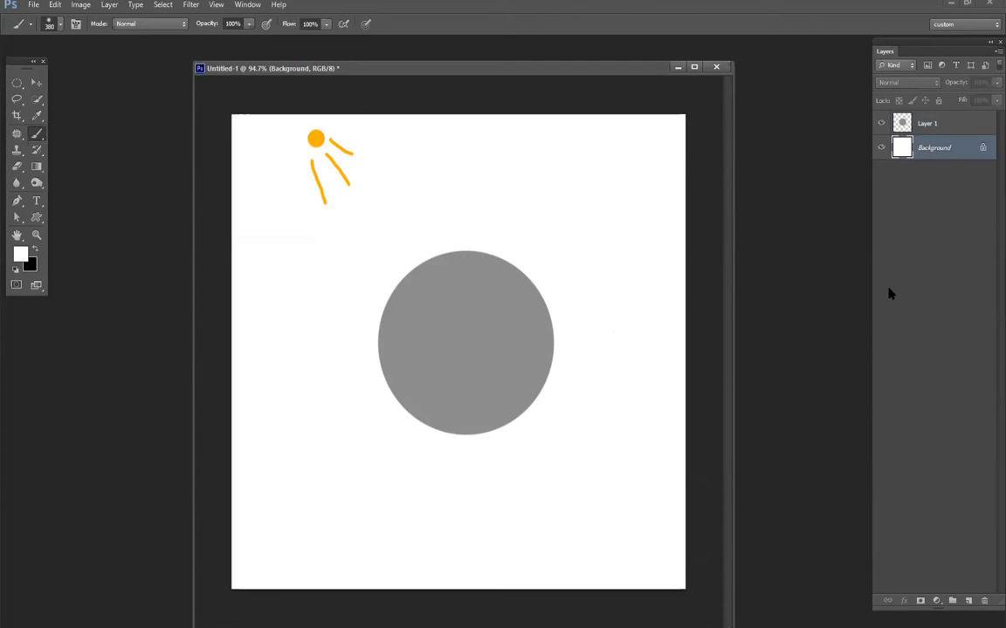
key(ctrl+i)
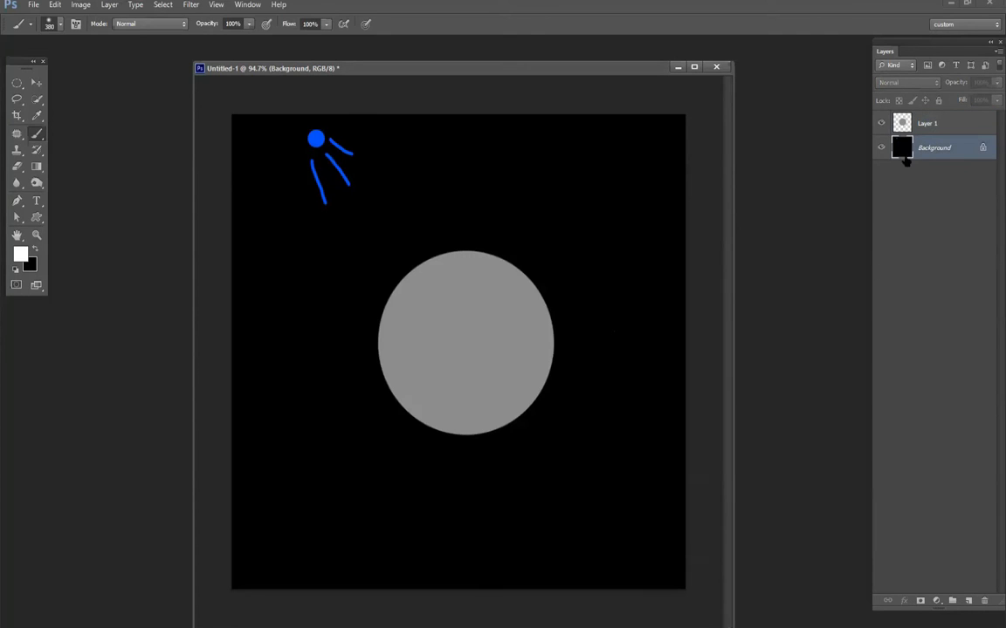
- Try a soft white highlight on the gray circle's upper-left edge, undo it, and lock the transparent pixels of Layer 1
click(899, 123)
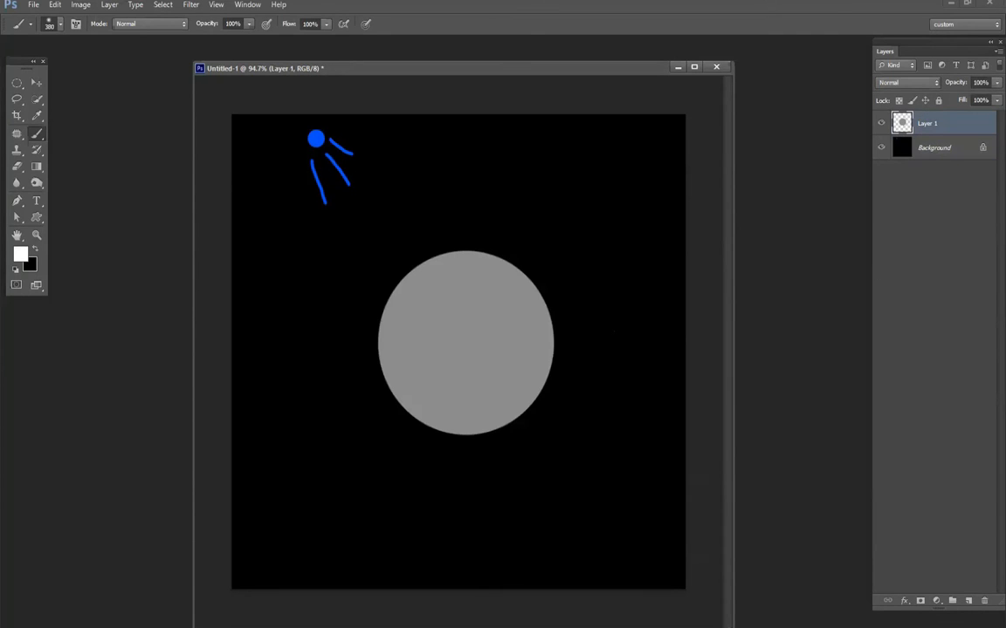
click(416, 269)
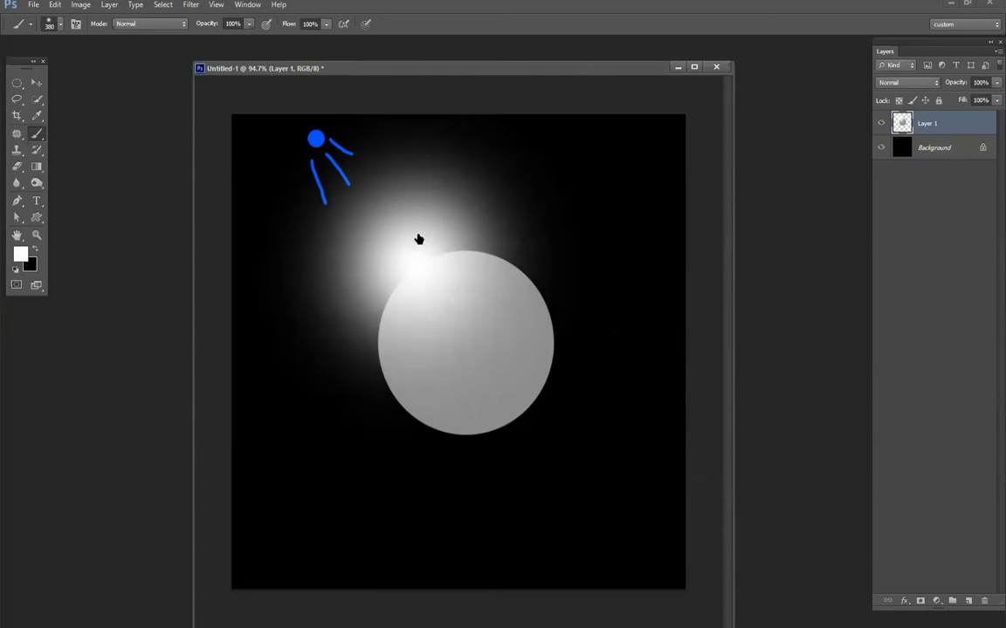
key(ctrl+z)
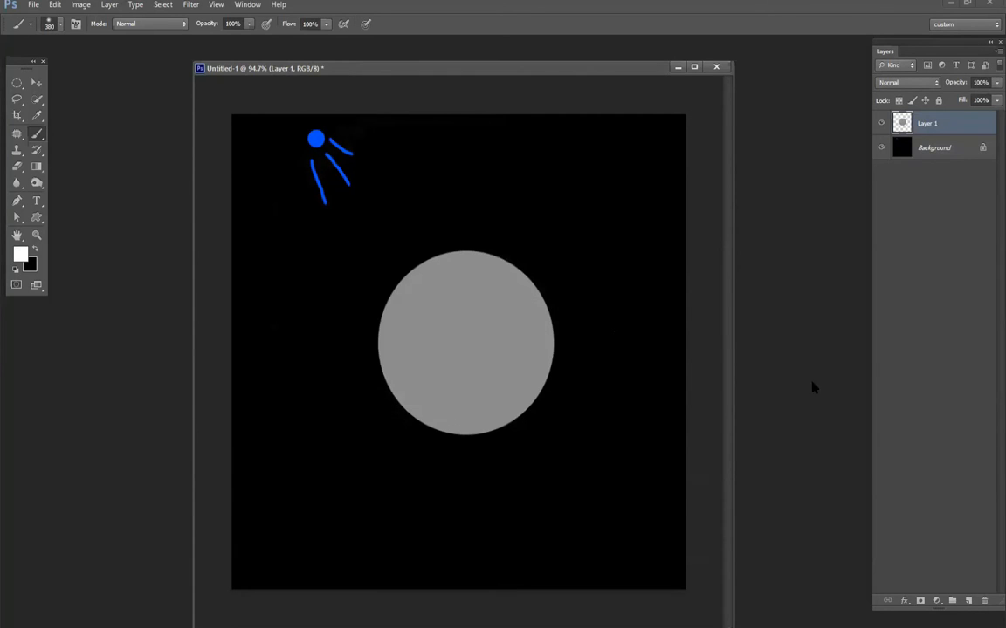
click(899, 100)
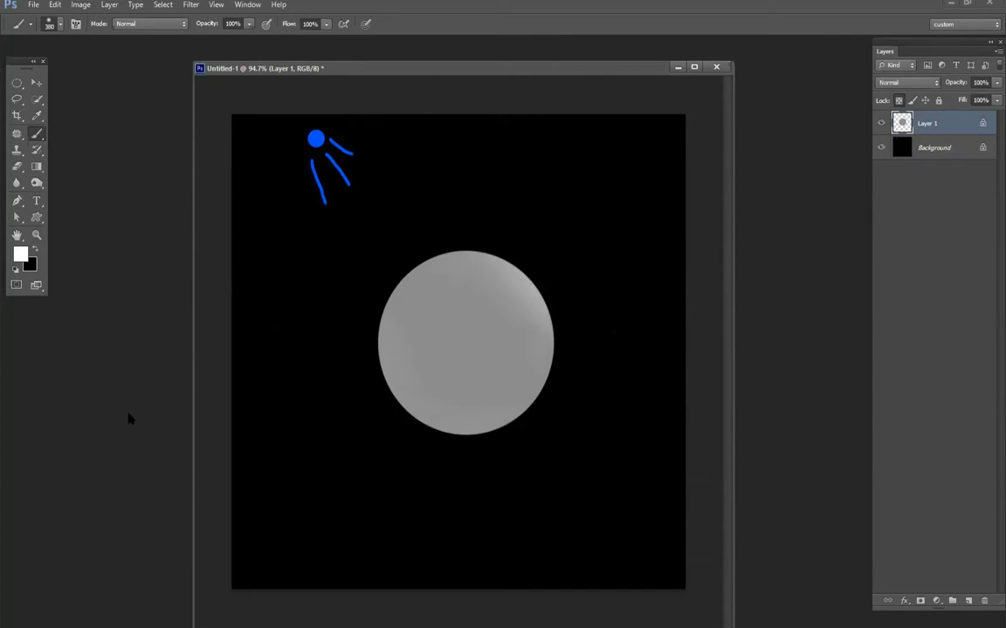
- Undo the last white stroke and paint a soft white highlight on the circle's upper-left side
key(ctrl+alt+z)
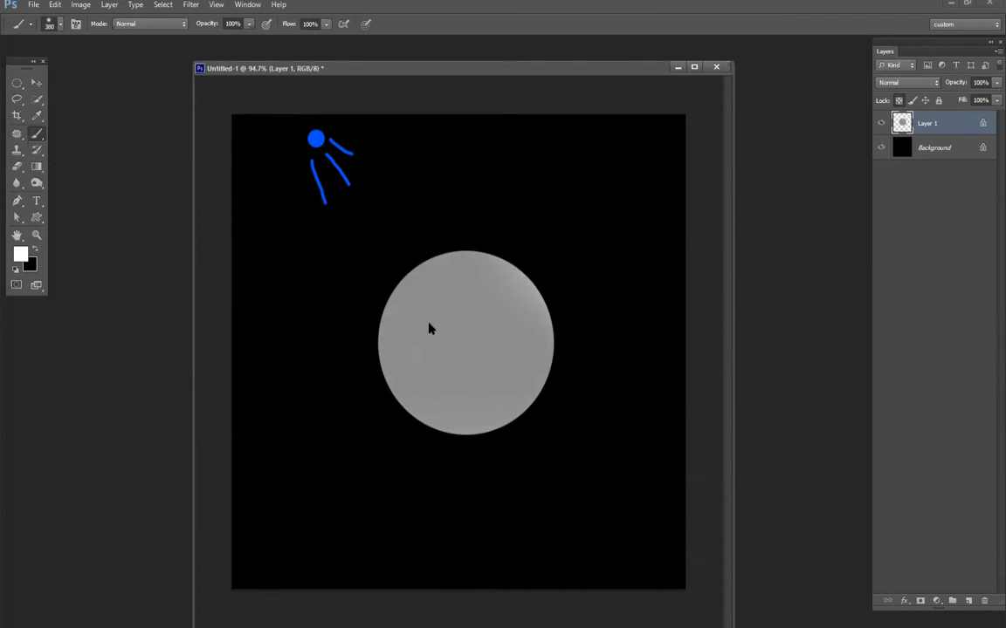
click(412, 275)
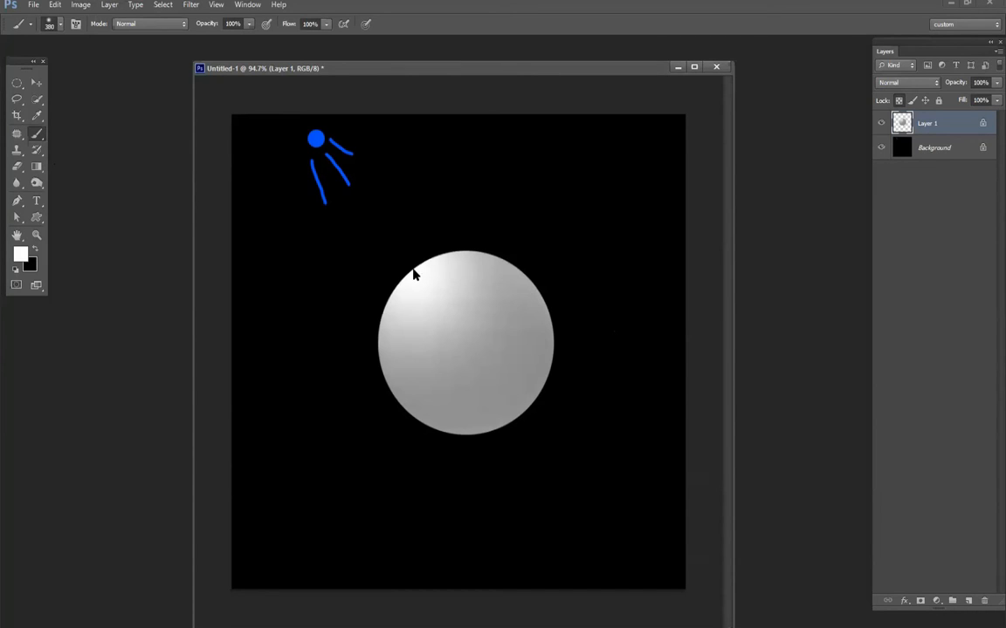
click(413, 275)
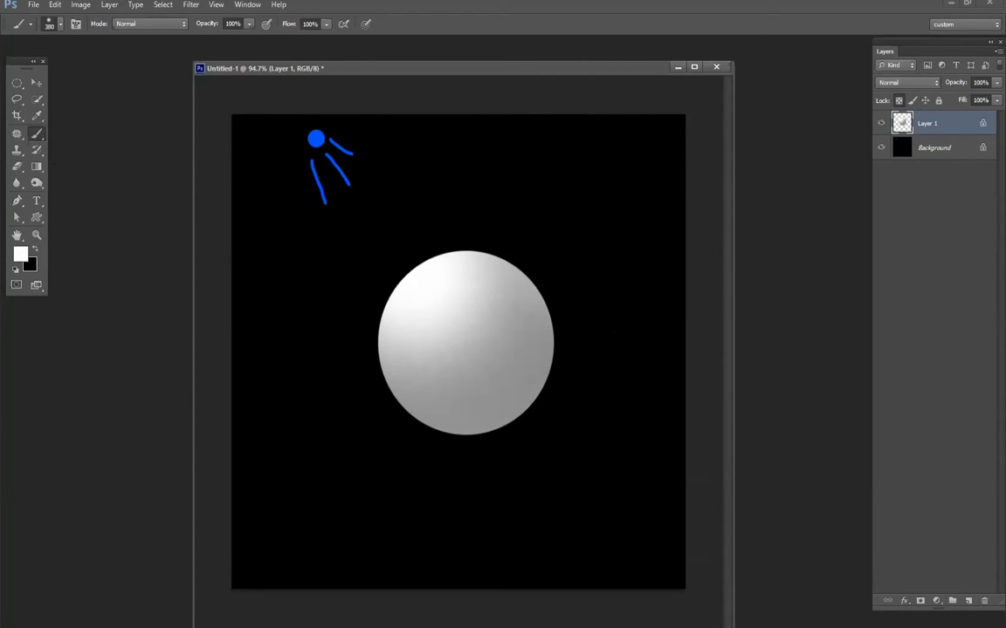
- Shade the circle's lower-right side and outer edges with soft black strokes of the 380 px Brush Tool
alt+click(562, 472)
mouse_move(448, 498)
mouse_down()
mouse_move(346, 426)
mouse_move(419, 484)
mouse_move(485, 497)
mouse_move(545, 478)
mouse_move(589, 428)
mouse_move(612, 349)
mouse_move(581, 437)
mouse_move(489, 493)
mouse_move(411, 480)
mouse_up()
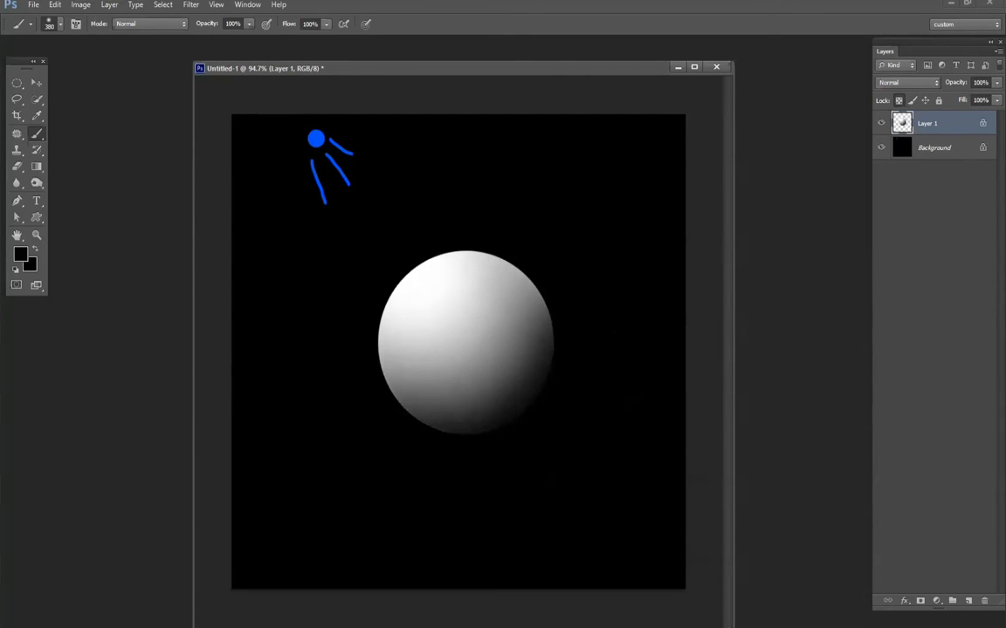
mouse_move(551, 210)
mouse_down()
mouse_move(604, 337)
mouse_move(586, 254)
mouse_move(611, 336)
mouse_up()
mouse_move(354, 427)
mouse_down()
mouse_move(338, 306)
mouse_move(358, 419)
mouse_up()
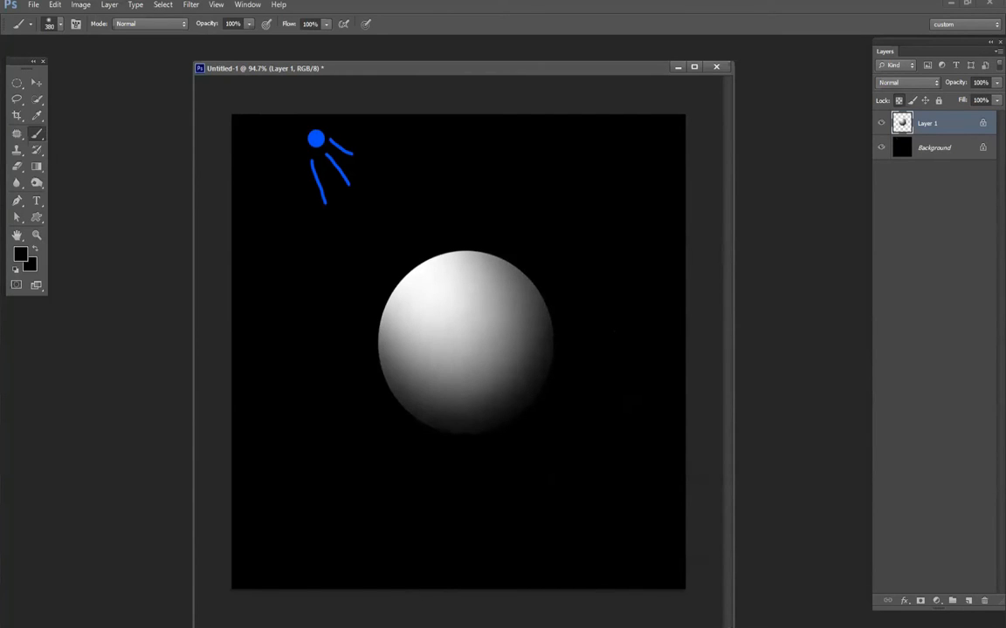
drag(339, 319, 354, 269)
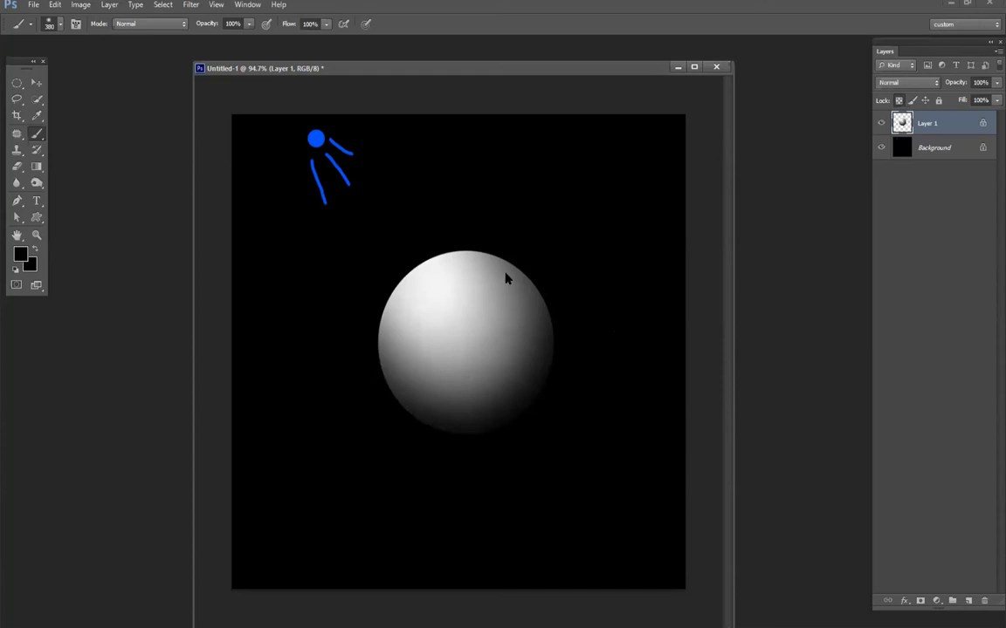
- Reduce the brush to 180 px, darken the sphere's rim with soft black strokes, and undo the last stroke at its lower right
right_click(614, 332)
mouse_move(341, 318)
mouse_down()
mouse_move(366, 251)
mouse_move(385, 234)
mouse_move(461, 223)
mouse_up()
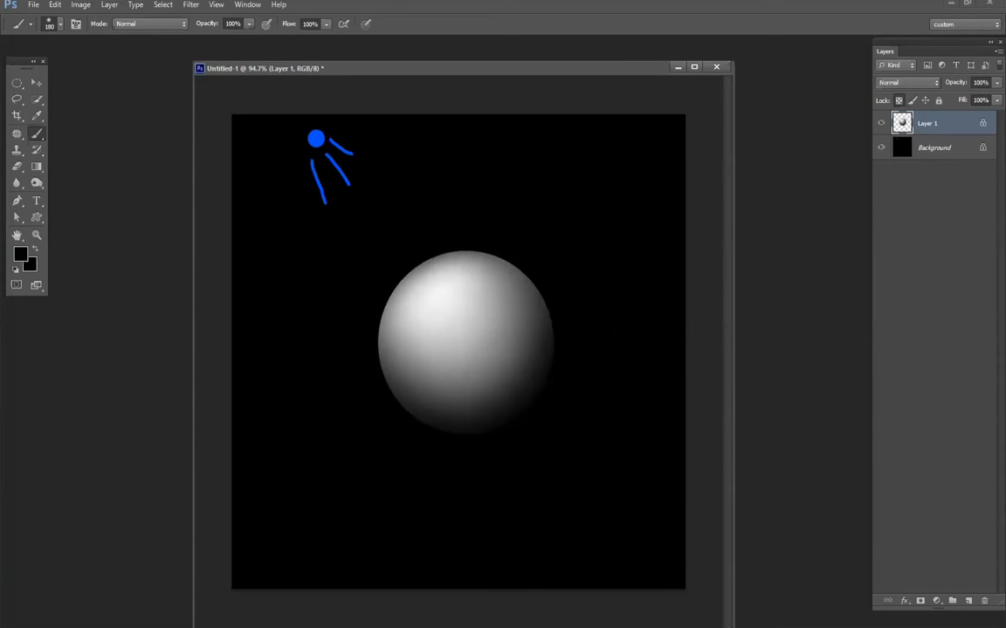
drag(347, 316, 351, 343)
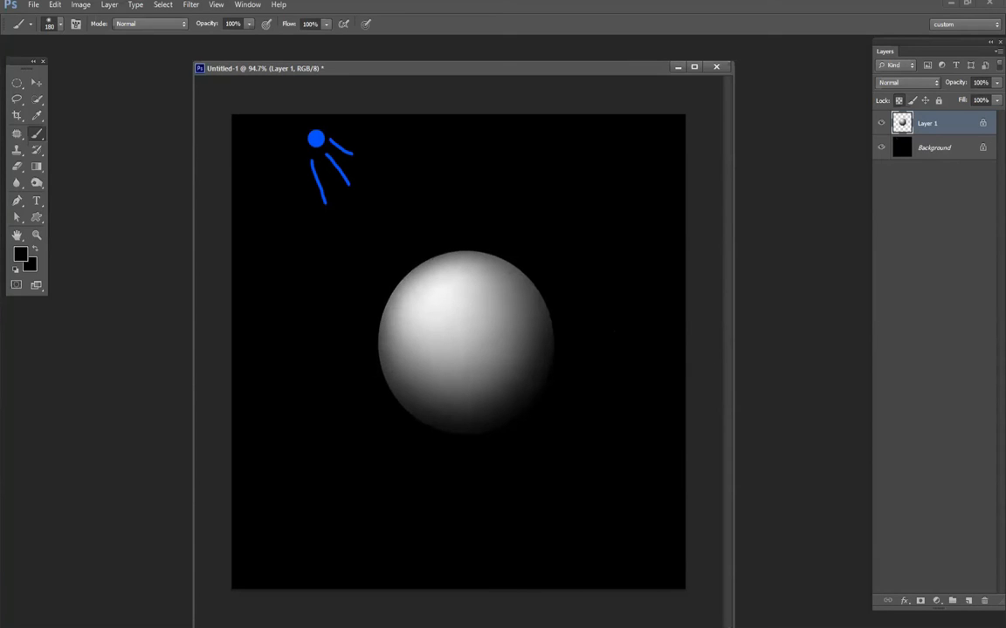
drag(560, 277, 517, 238)
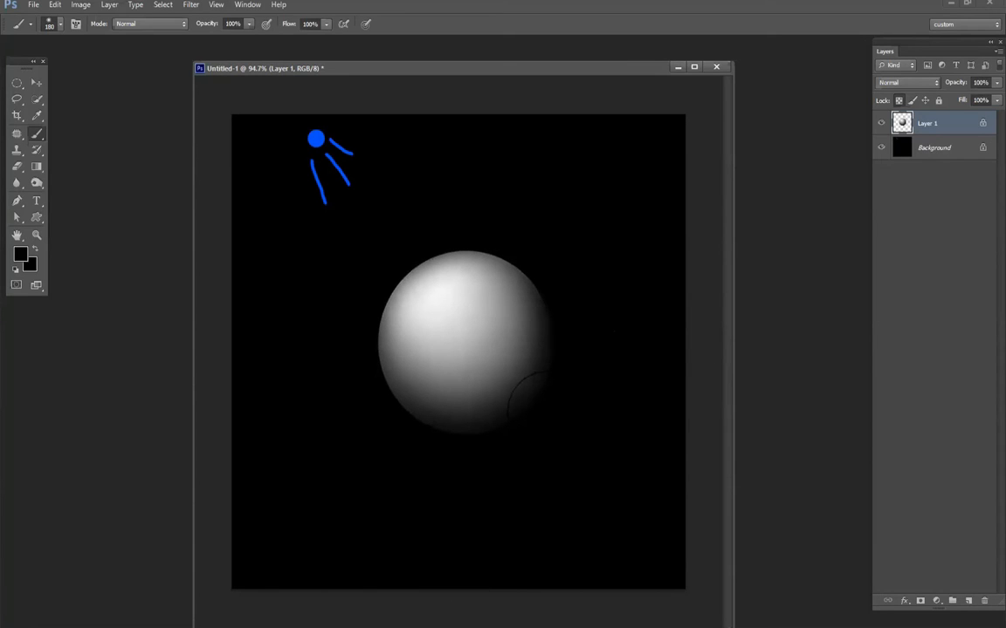
drag(537, 406, 515, 376)
key(ctrl+z)
- Set the foreground color to white and brighten the highlight on the sphere's upper-left area
click(20, 254)
click(818, 216)
click(436, 304)
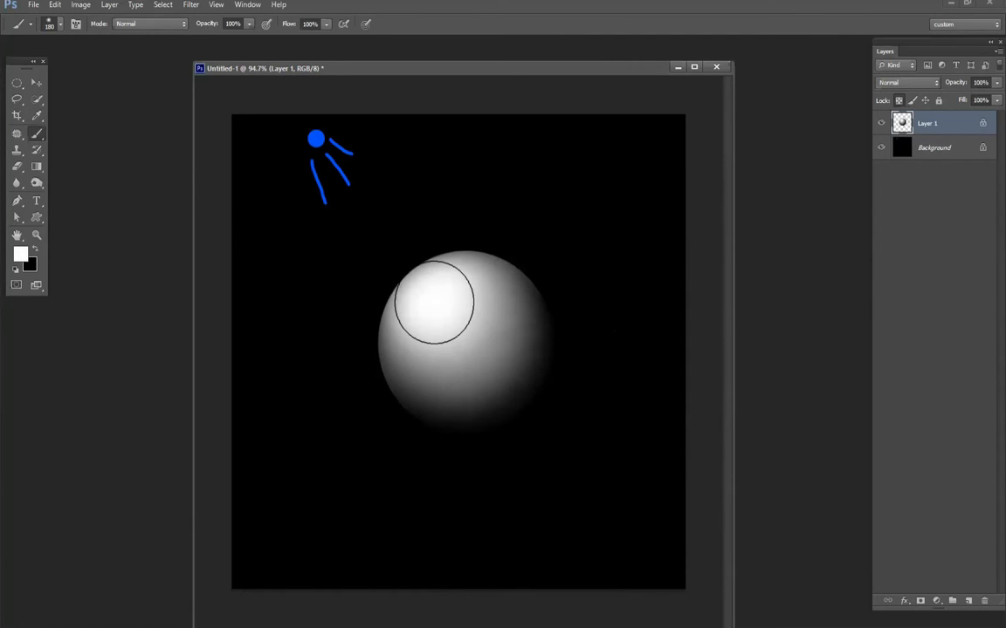
click(434, 306)
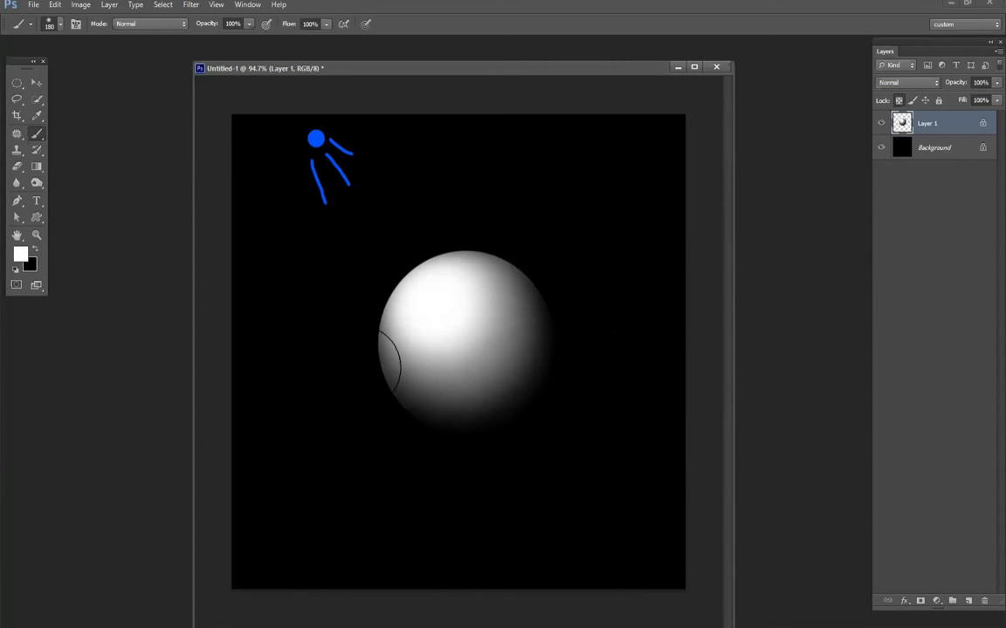
- Invert the colors of the Background layer and add a new empty layer directly beneath Layer 1
key(alt+bracketleft)
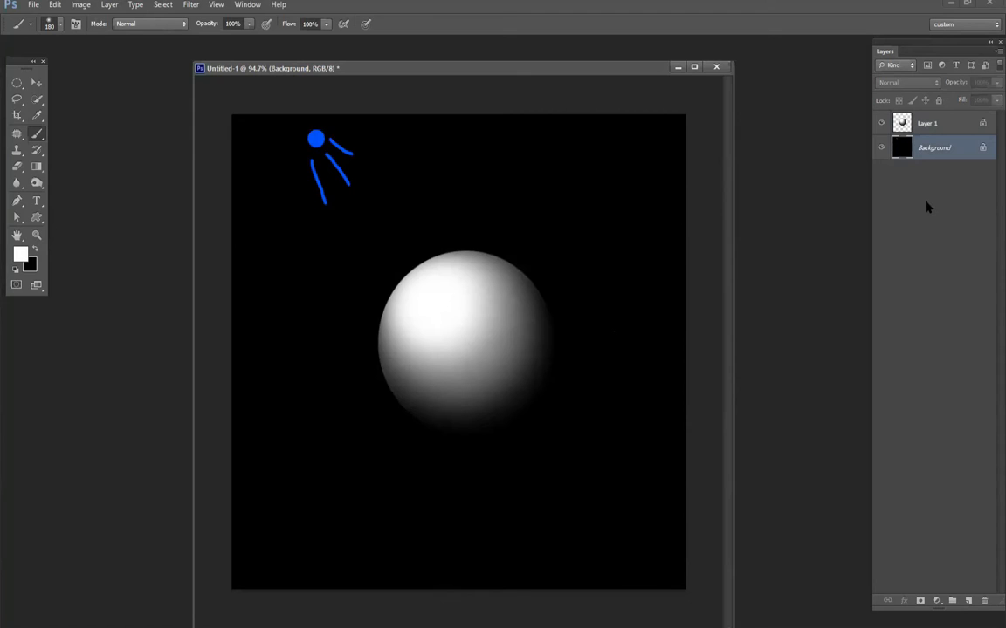
key(ctrl+i)
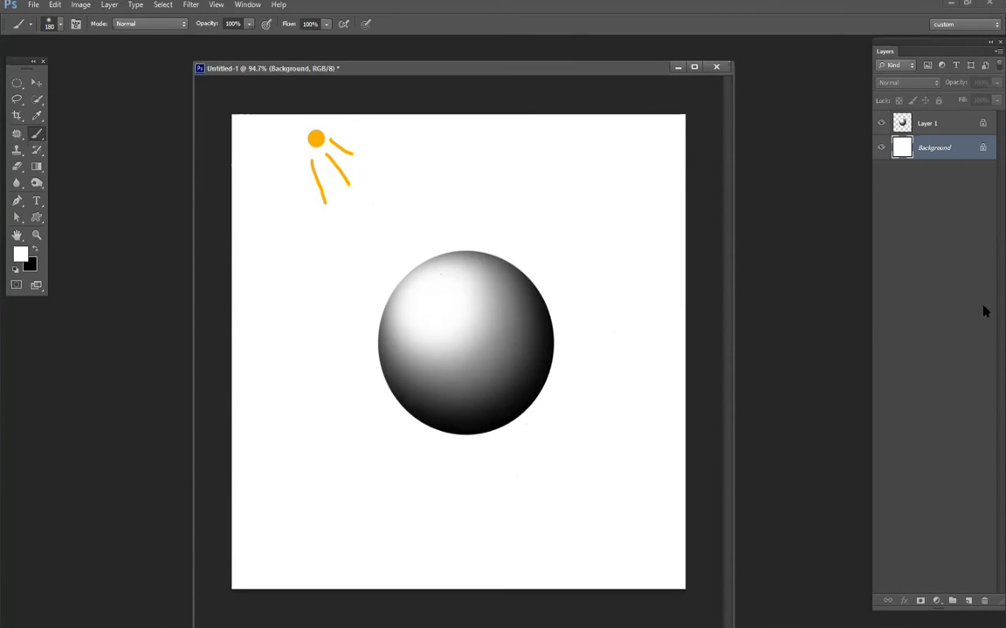
click(968, 601)
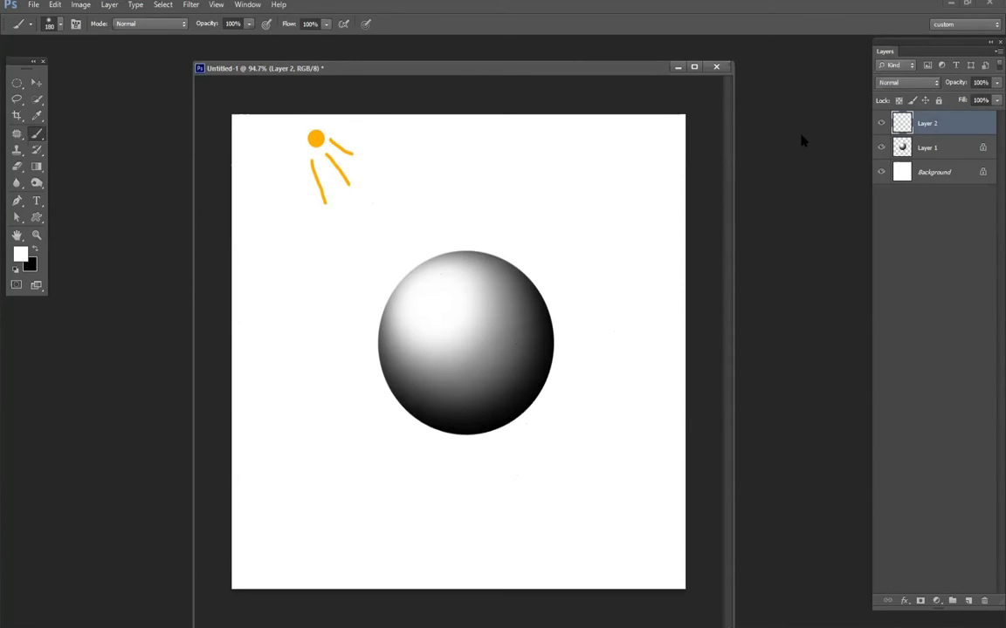
drag(927, 123, 920, 159)
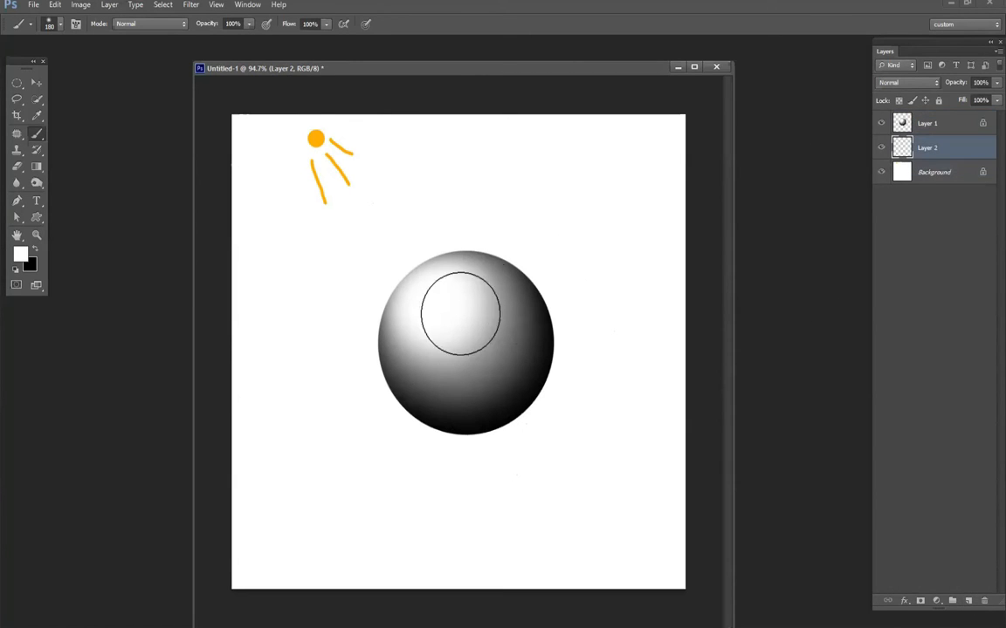
- Sample a dark tone from the sphere and paint its cast shadow toward the lower right on Layer 2 with a 62 px soft brush
alt+click(497, 398)
alt+right_click(564, 390)
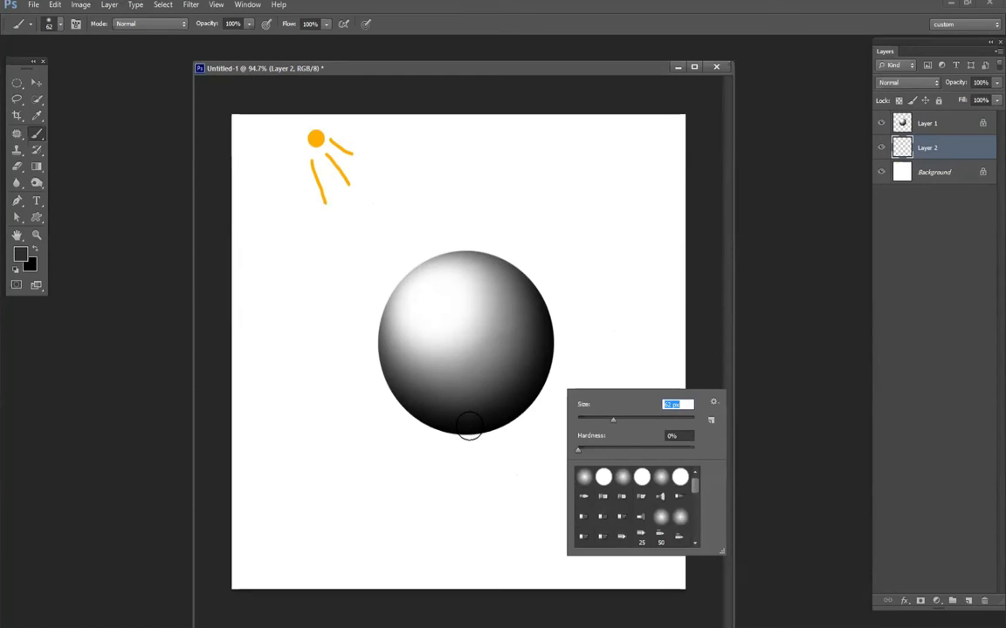
drag(459, 430, 597, 428)
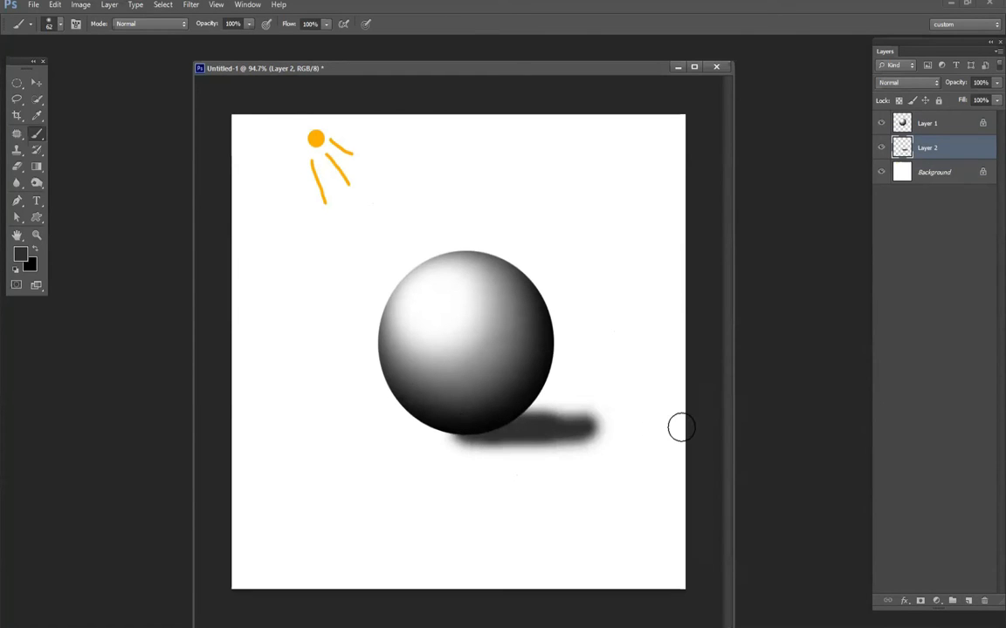
drag(681, 427, 687, 428)
key(ctrl+z)
mouse_move(458, 433)
mouse_down()
mouse_move(637, 427)
mouse_move(434, 429)
mouse_move(625, 424)
mouse_move(561, 430)
mouse_move(620, 426)
mouse_up()
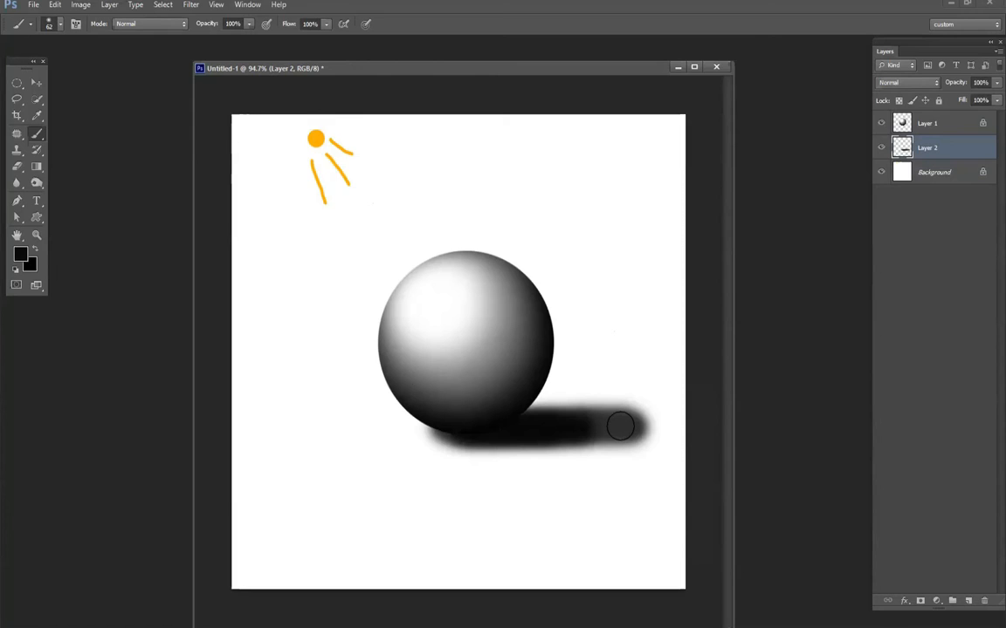
- Enlarge the soft brush to 156 px and widen the black cast shadow beside the sphere
right_click(620, 426)
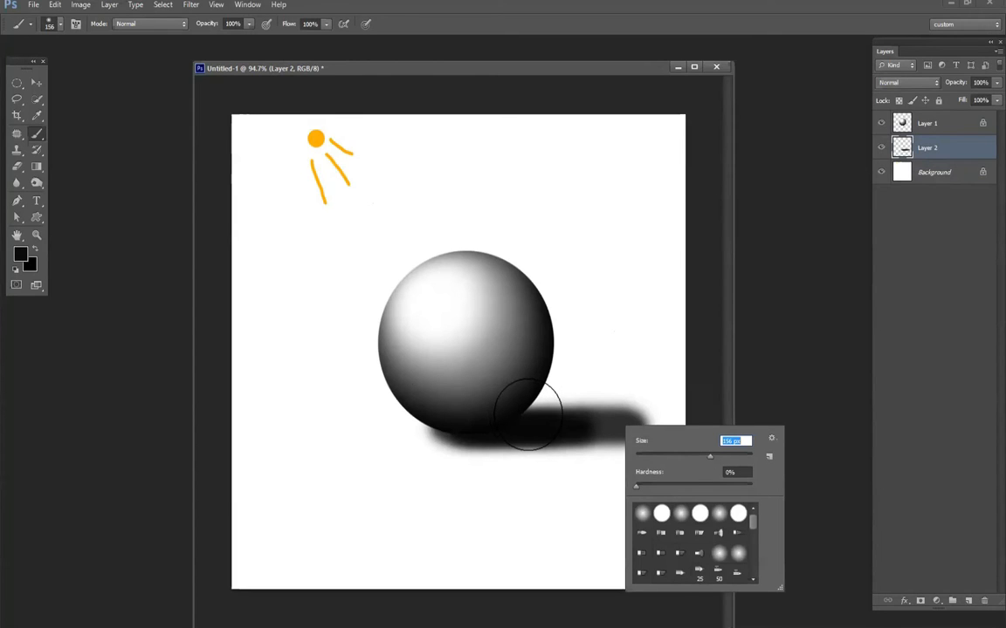
drag(534, 416, 655, 417)
mouse_move(479, 438)
mouse_down()
mouse_move(550, 448)
mouse_move(616, 440)
mouse_move(642, 420)
mouse_up()
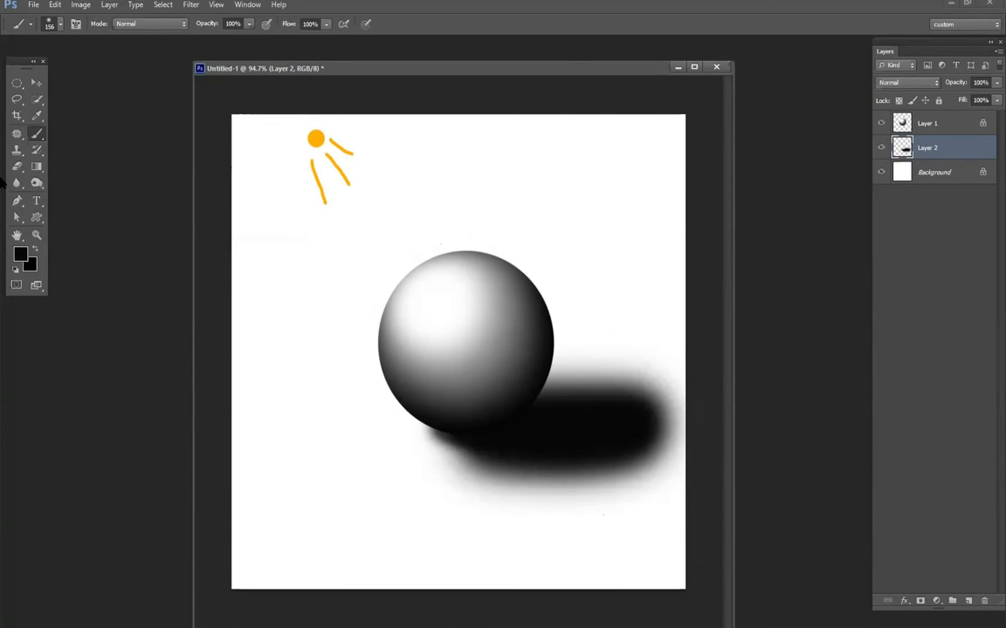
- Soften the shadow's edges on Layer 2 with the Eraser Tool at 156 px, 0% hardness and 26% opacity
click(16, 168)
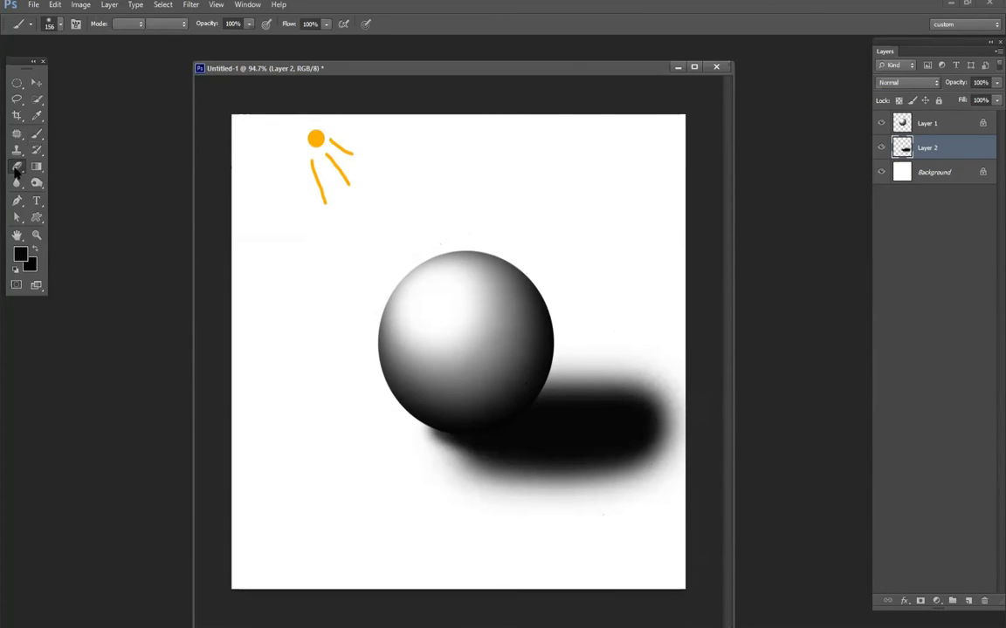
drag(432, 433, 714, 456)
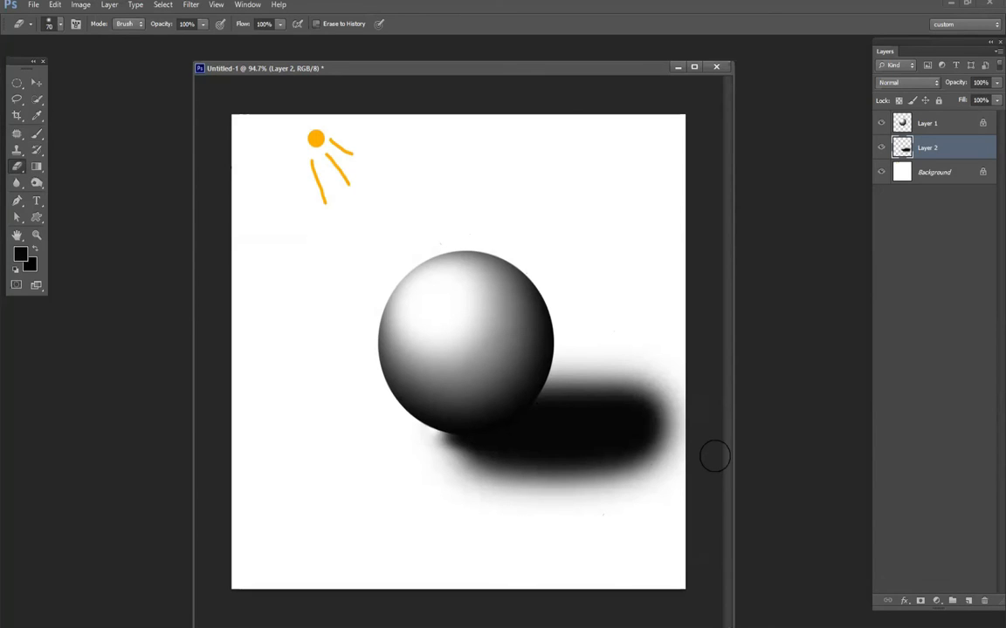
key(ctrl+z)
right_click(493, 314)
drag(561, 346, 582, 351)
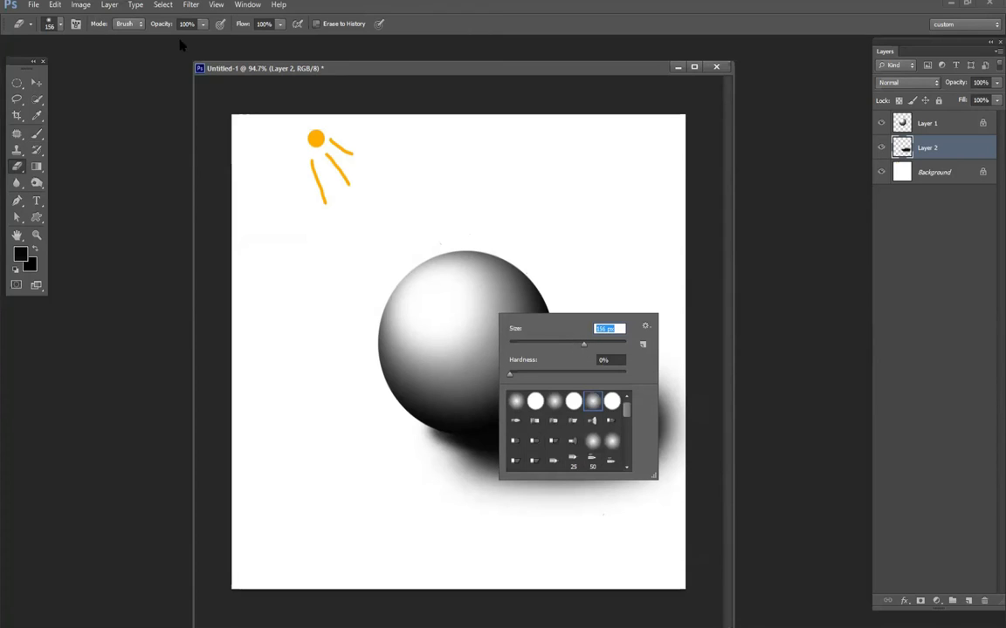
drag(162, 26, 120, 40)
drag(438, 440, 503, 443)
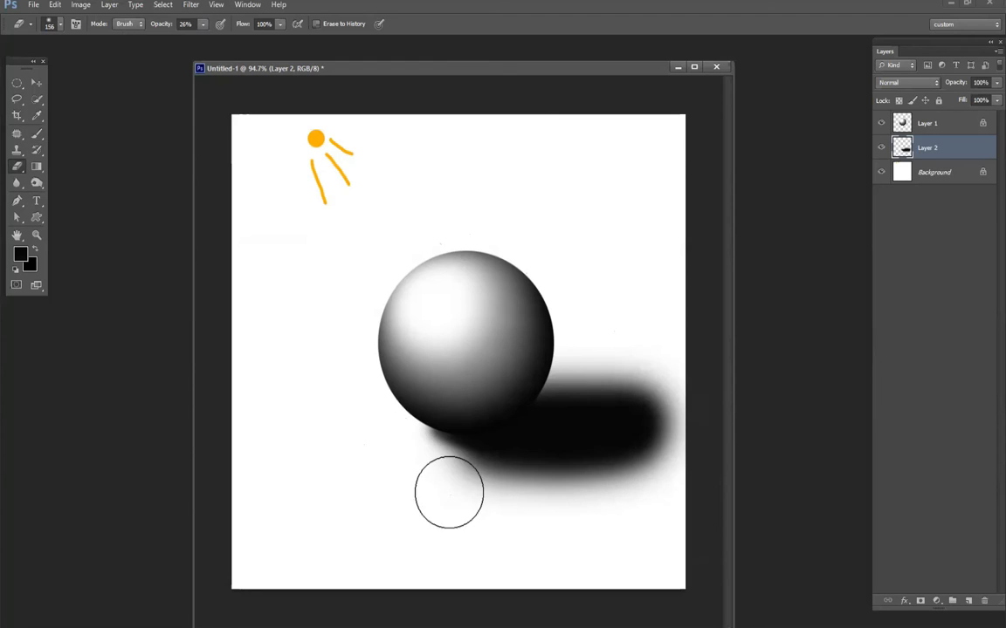
mouse_move(404, 495)
mouse_down()
mouse_move(531, 501)
mouse_move(441, 502)
mouse_move(671, 478)
mouse_move(496, 496)
mouse_move(717, 455)
mouse_move(544, 357)
mouse_move(603, 360)
mouse_move(520, 375)
mouse_move(673, 379)
mouse_move(586, 375)
mouse_move(715, 407)
mouse_move(671, 406)
mouse_move(618, 382)
mouse_move(687, 380)
mouse_move(584, 382)
mouse_move(622, 385)
mouse_up()
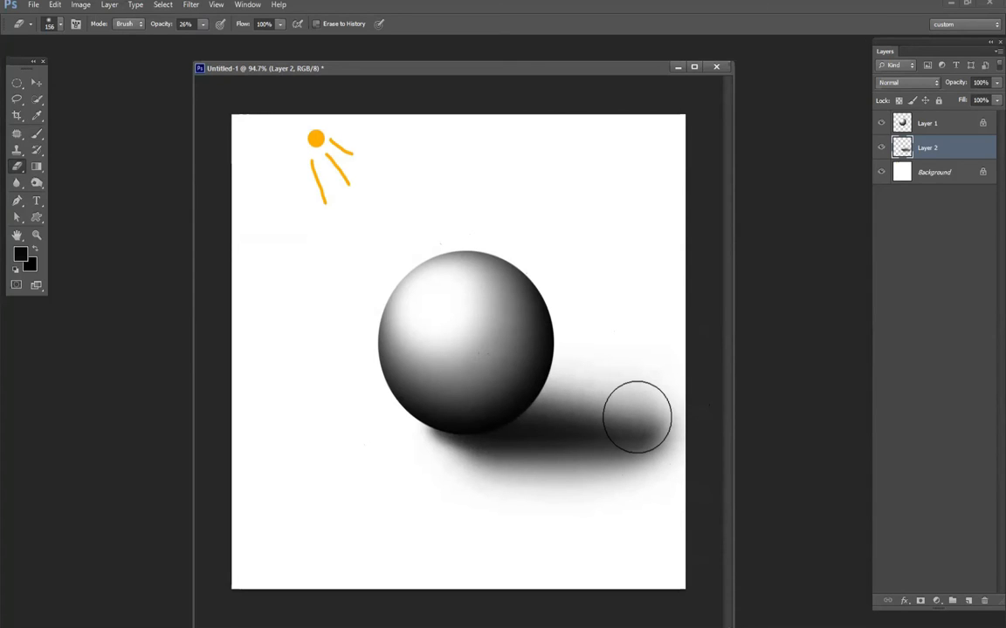
- Fade the far end of the shadow with the Eraser Tool at 391 px and 6% opacity
right_click(641, 418)
drag(169, 26, 140, 28)
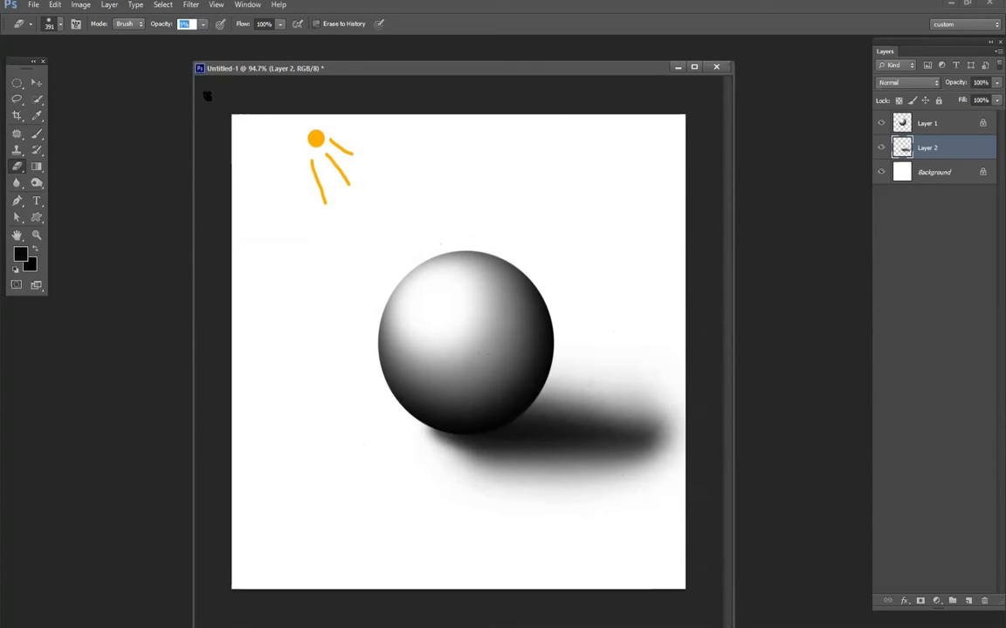
click(664, 447)
click(664, 444)
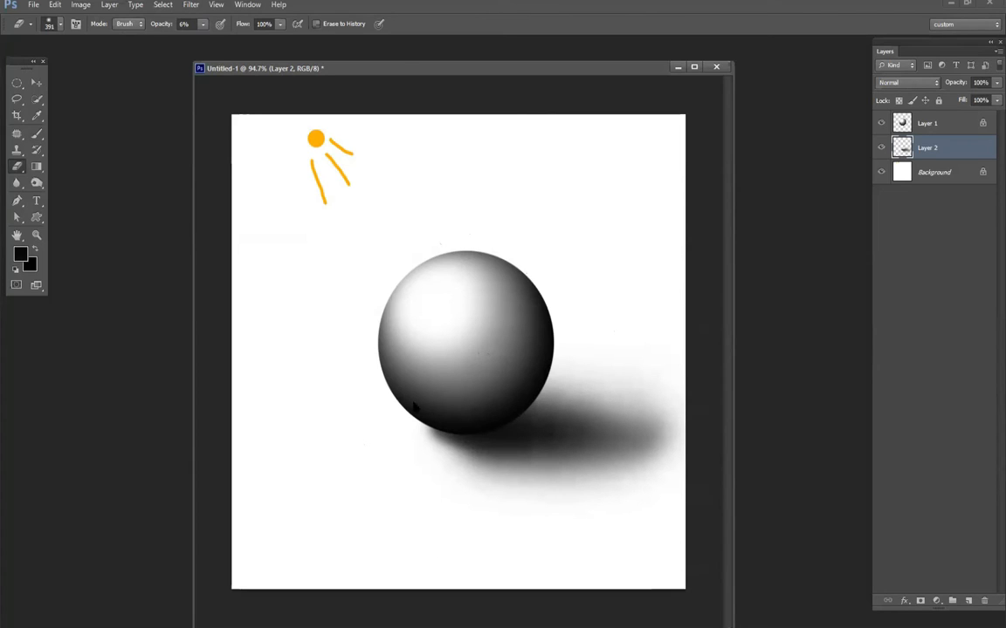
- Add a new layer above Layer 2 and paint a soft black contact shadow under the sphere with a 195 px brush
key(b)
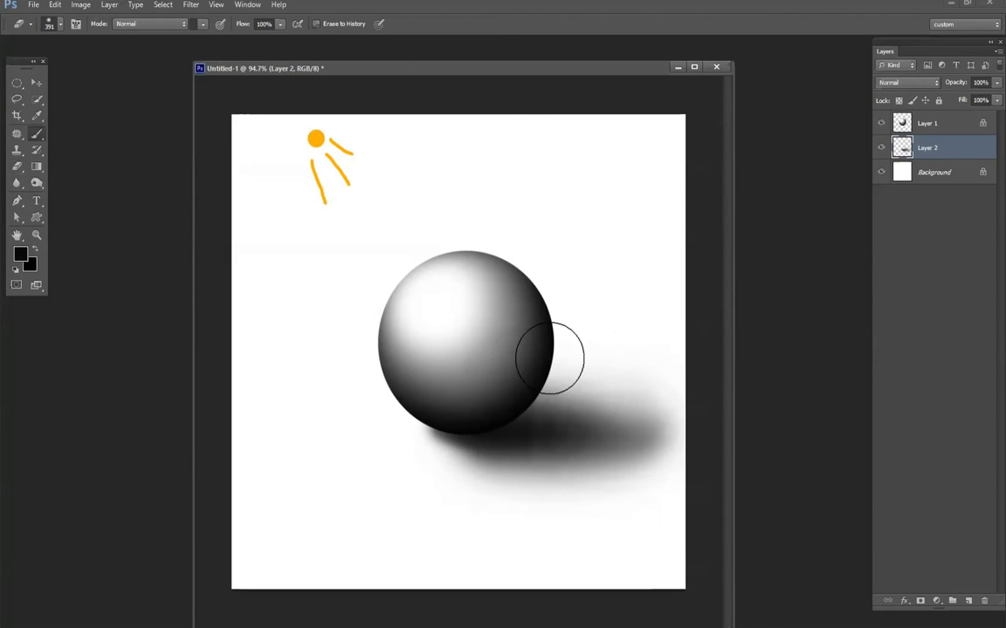
right_click(553, 359)
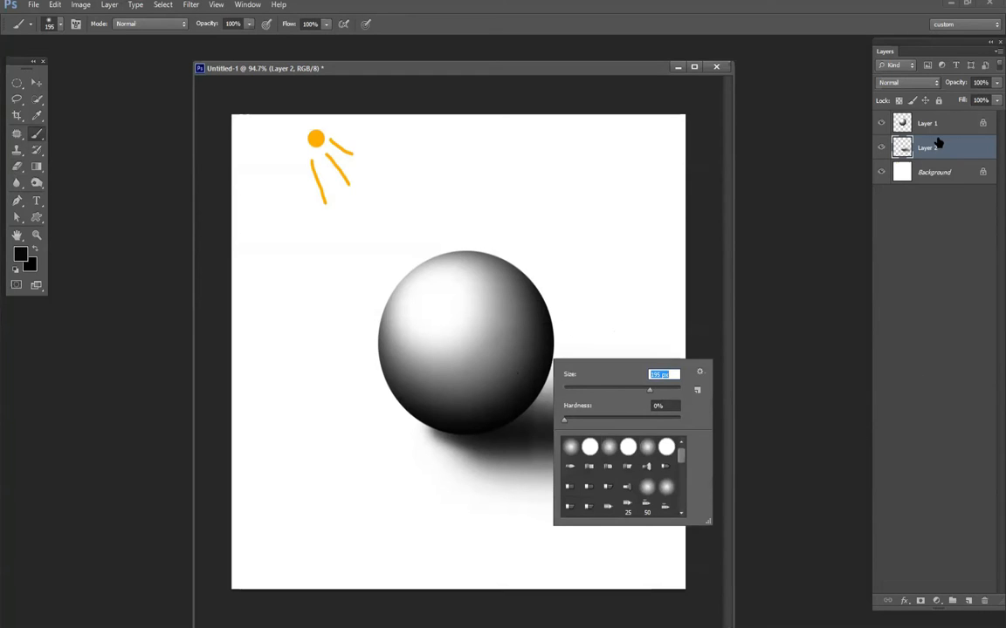
click(480, 414)
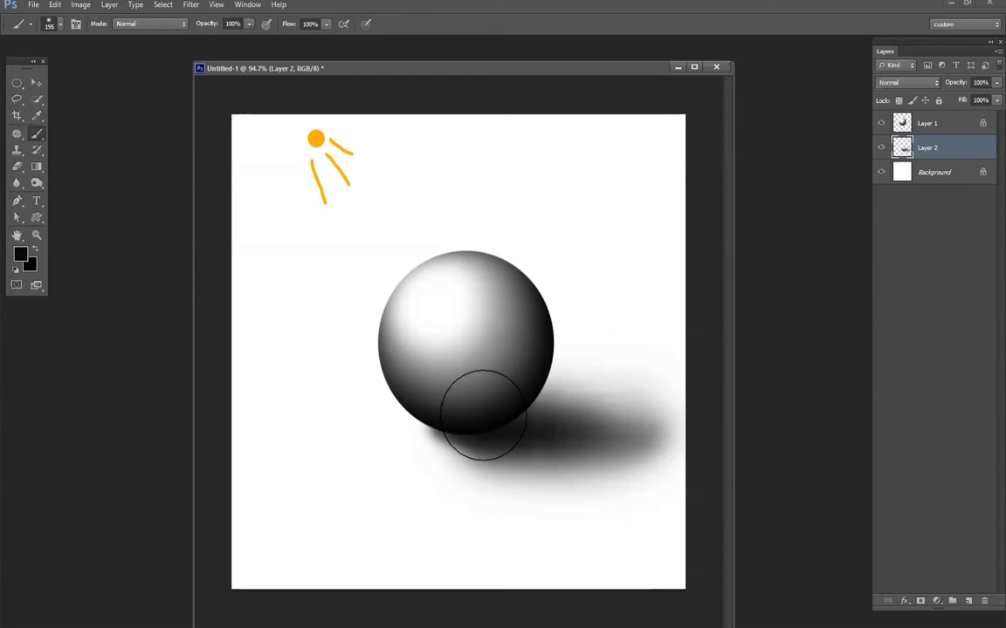
click(968, 601)
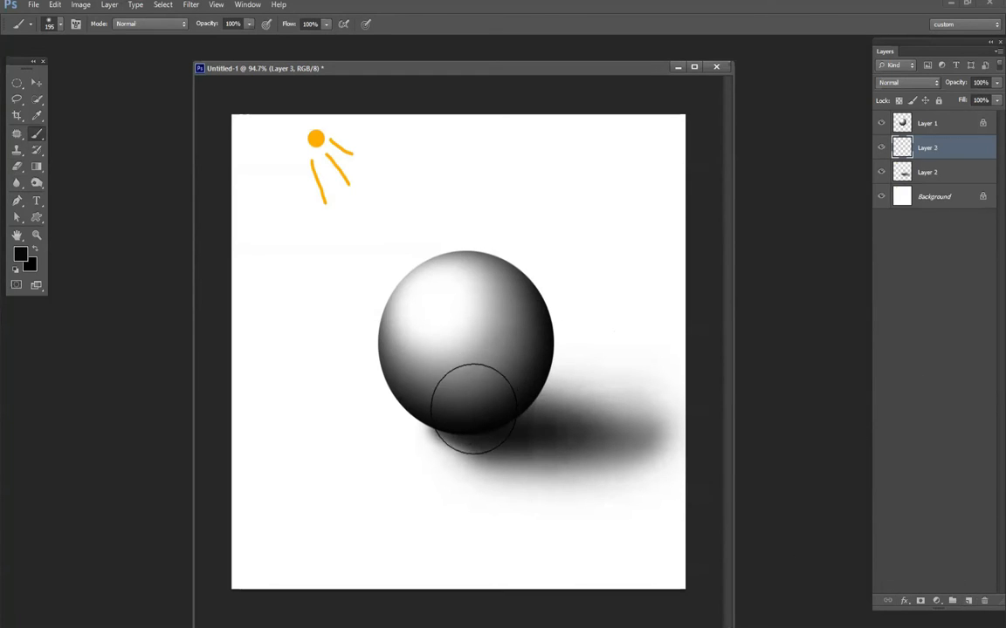
drag(502, 411, 561, 410)
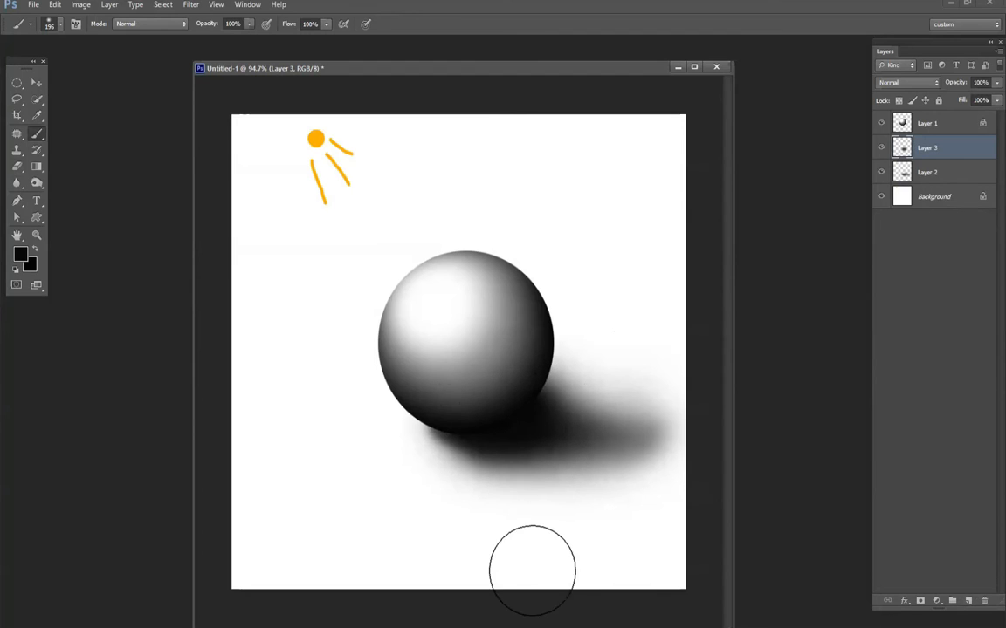
- Free-transform the contact shadow on Layer 3 to 115.34% width, 38.06% height and 3.33° rotation beneath the sphere
key(ctrl+t)
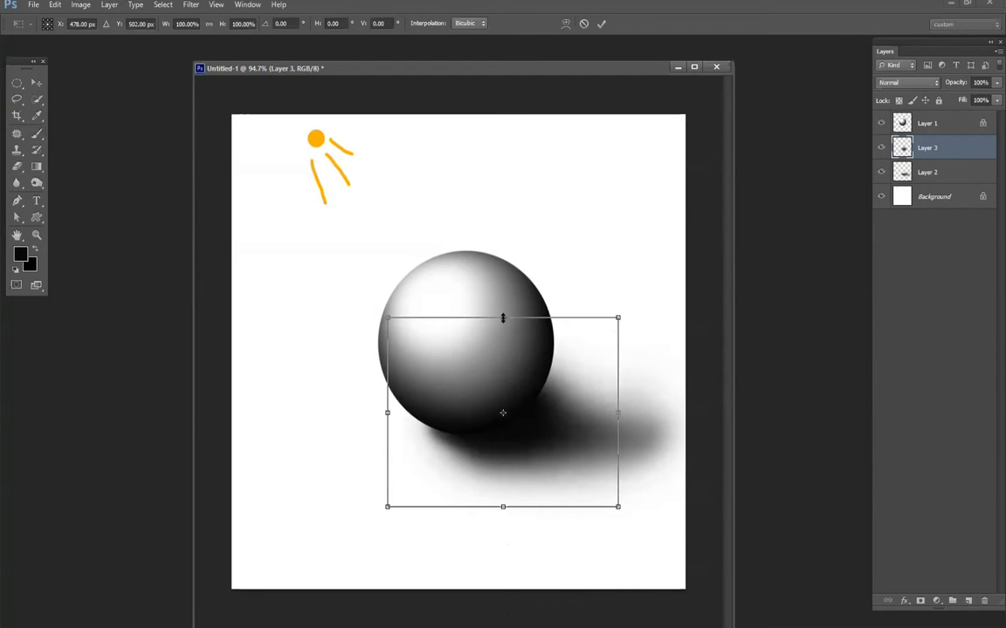
drag(506, 344, 509, 372)
drag(510, 382, 543, 429)
mouse_move(631, 460)
mouse_down()
mouse_move(625, 478)
mouse_move(629, 466)
mouse_up()
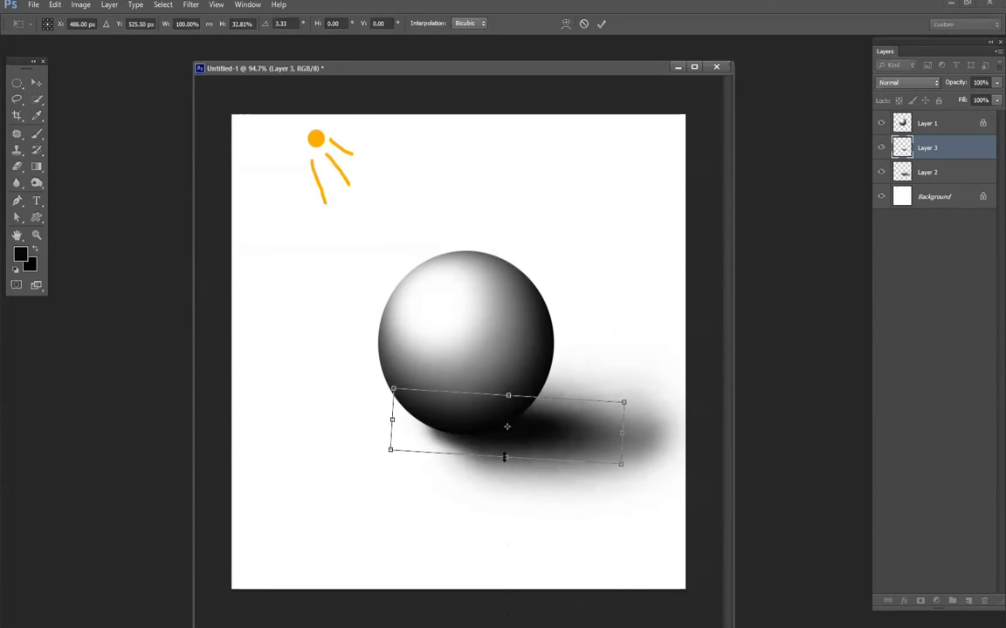
drag(504, 457, 507, 466)
drag(541, 412, 547, 416)
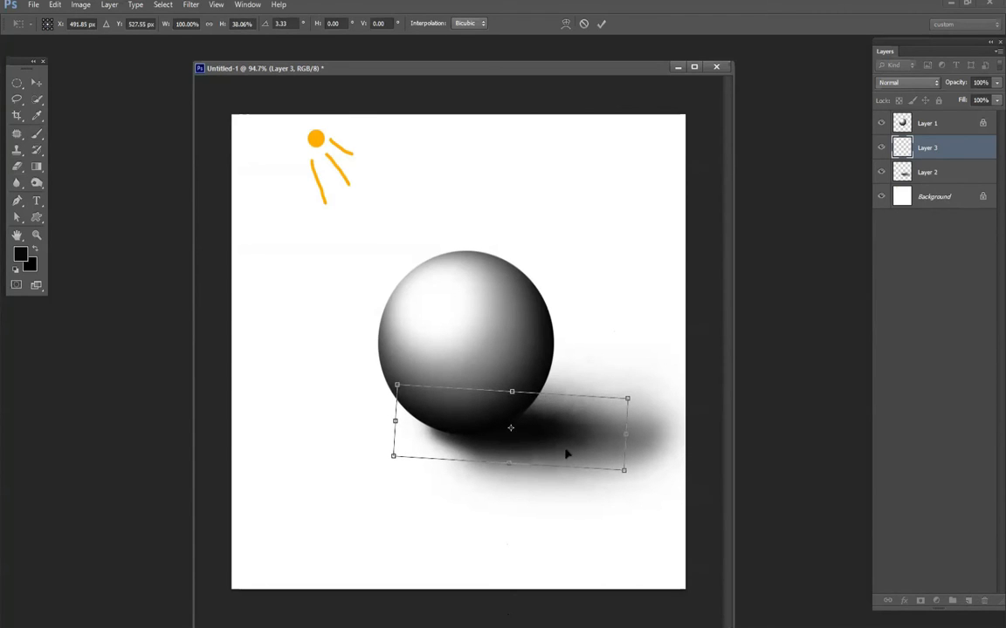
drag(625, 434, 660, 435)
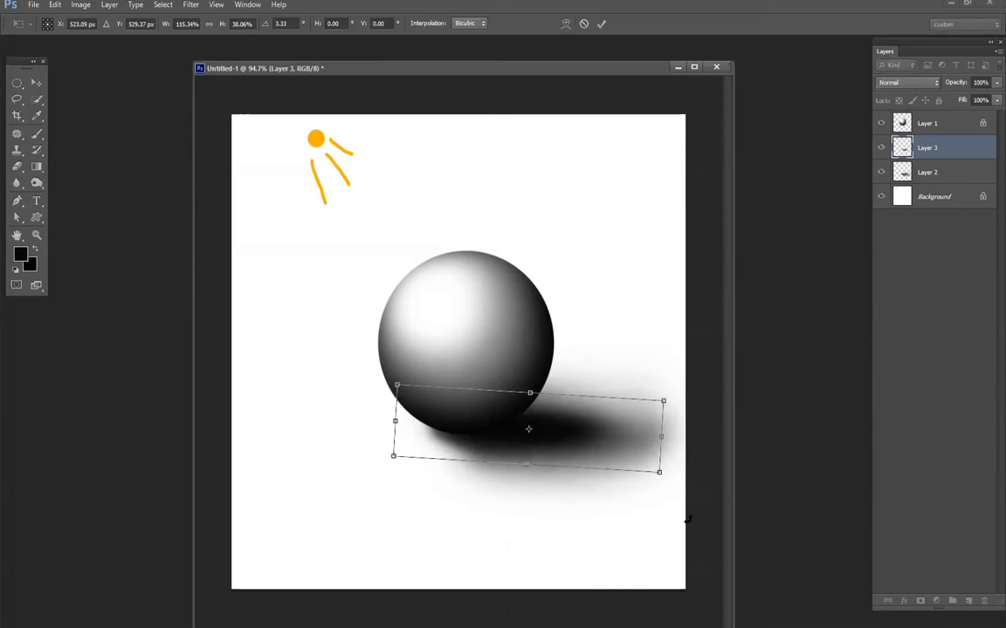
key(Return)
key(b)
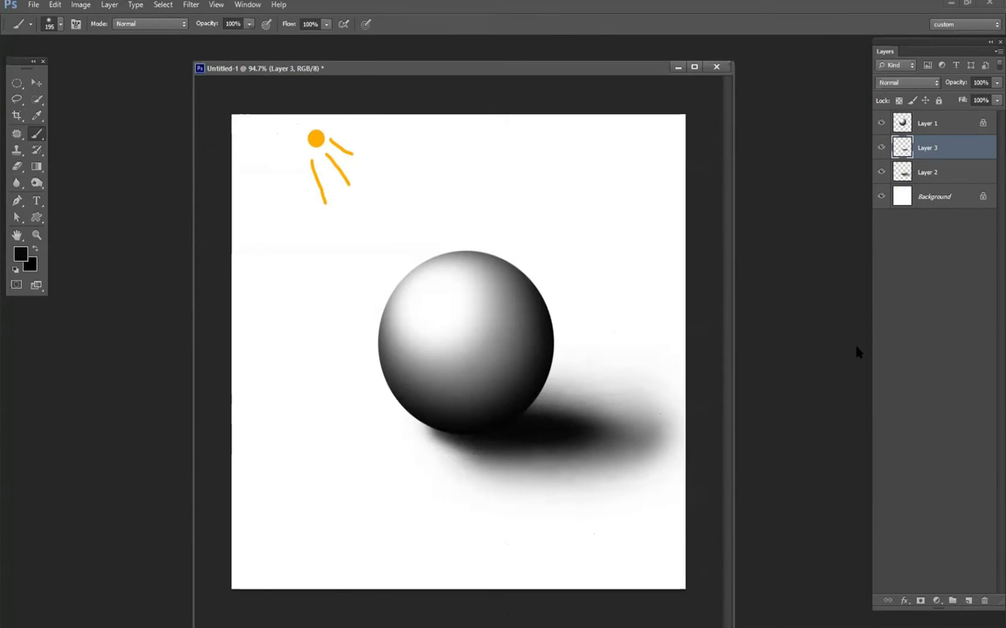
- Merge Layers 2 and 3 and lighten the sphere's shadow with the Eraser Tool at 166 px and 6% opacity
shift+click(937, 171)
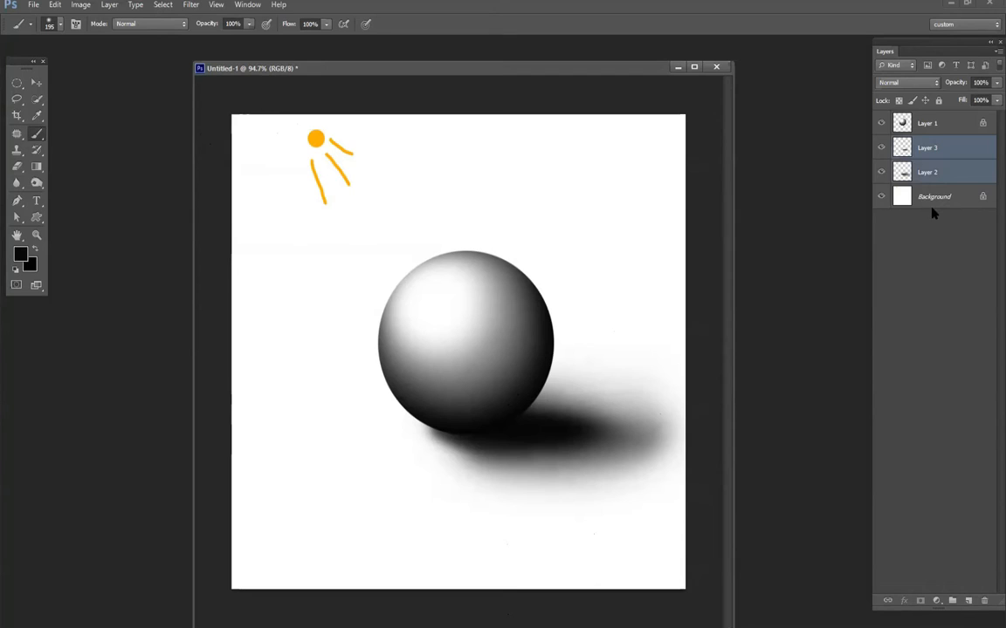
key(ctrl+e)
key(e)
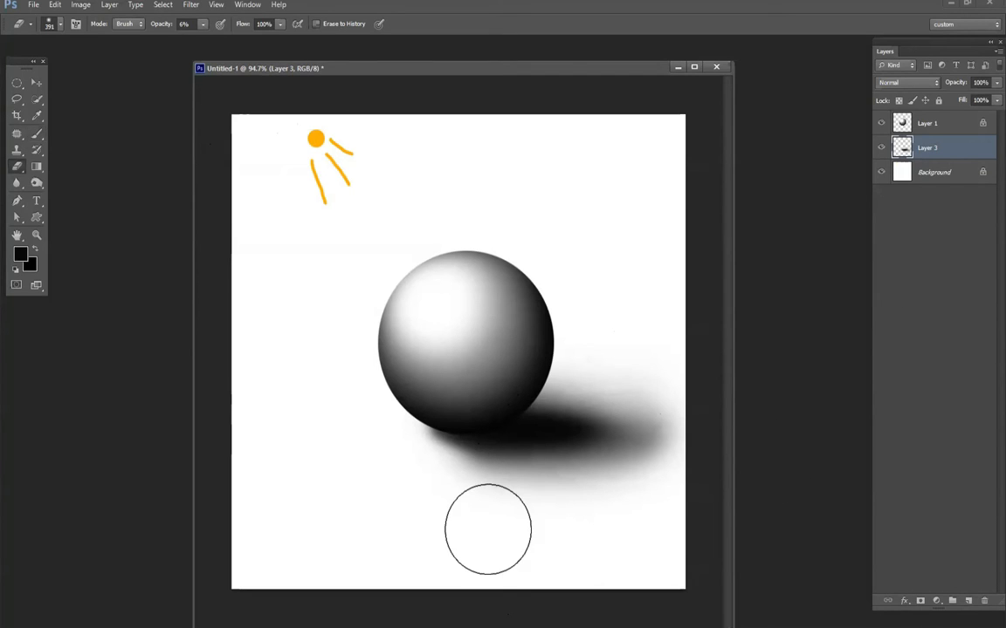
right_click(538, 515)
click(633, 494)
click(367, 488)
drag(599, 484, 362, 483)
mouse_move(715, 479)
mouse_down()
mouse_move(401, 458)
mouse_move(710, 489)
mouse_up()
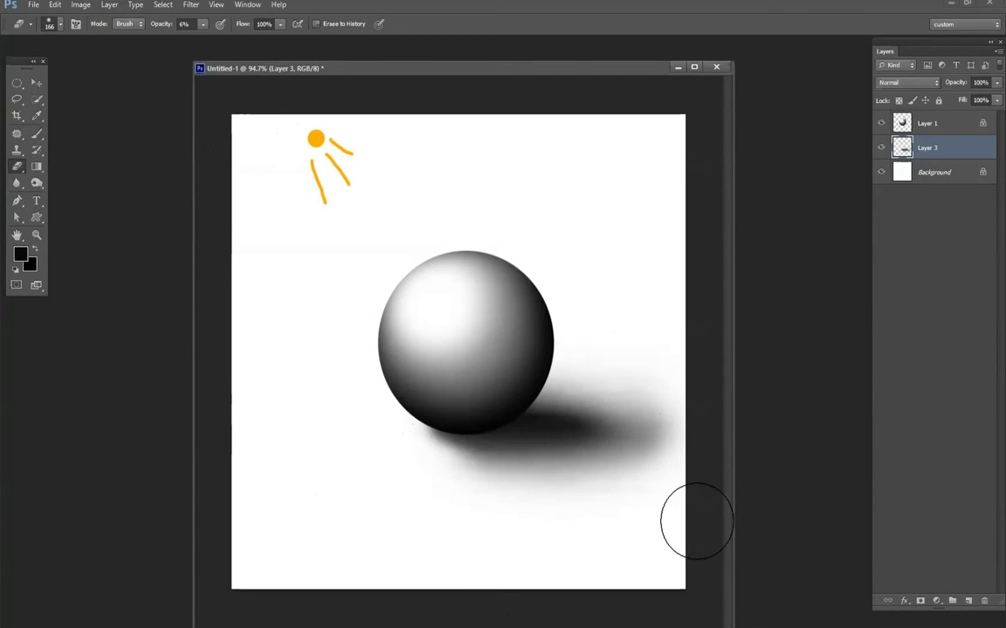
key(ctrl+alt+z)
key(ctrl+alt+z)
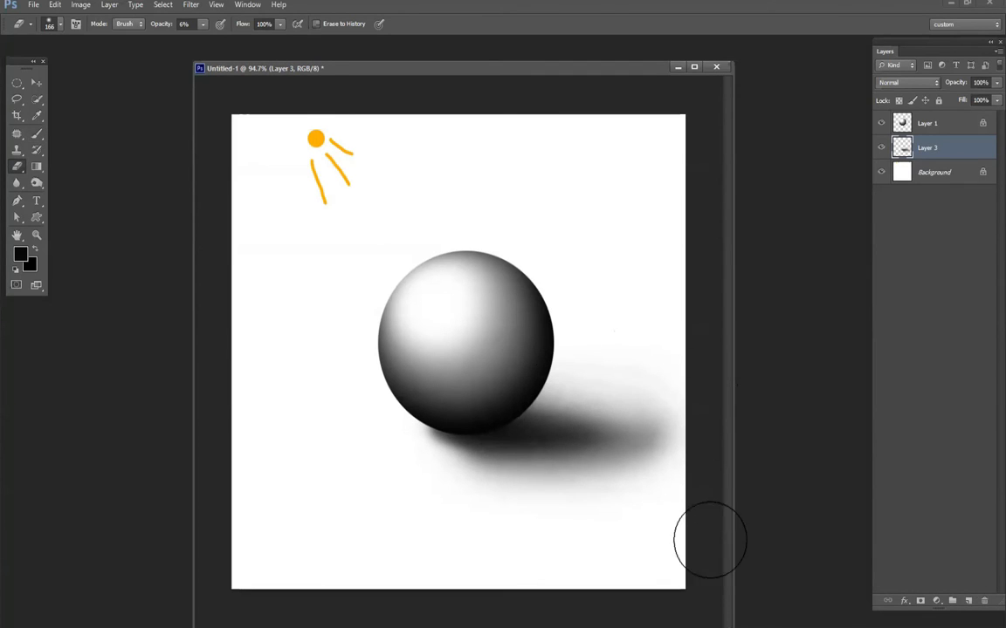
- Move the merged shadow about 0.65 in left beneath the sphere and adjust its shape with Free Transform
scroll(624, 303, down, 3)
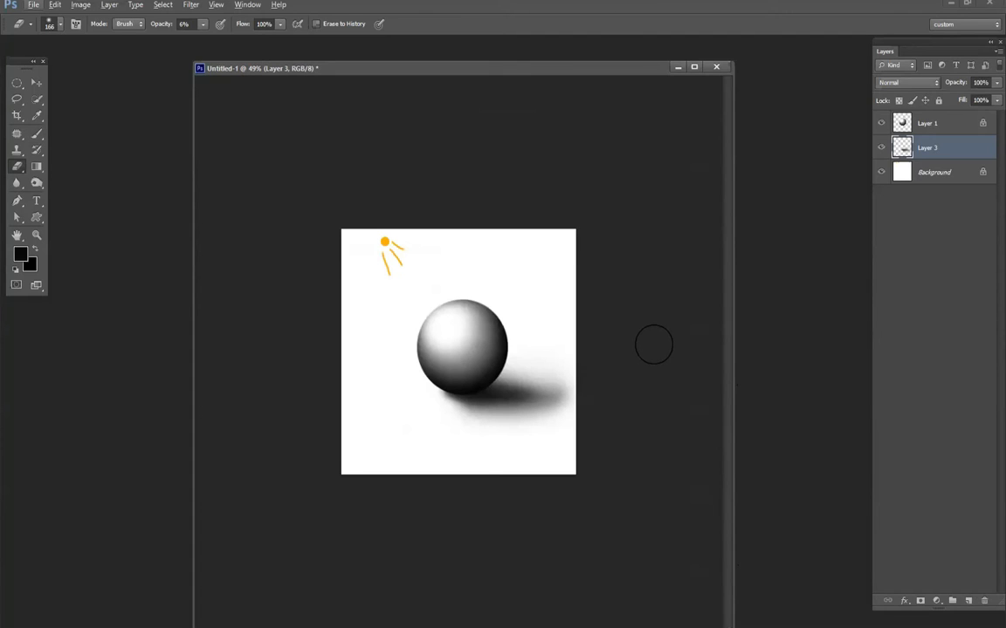
key(v)
click(492, 403)
drag(497, 403, 489, 405)
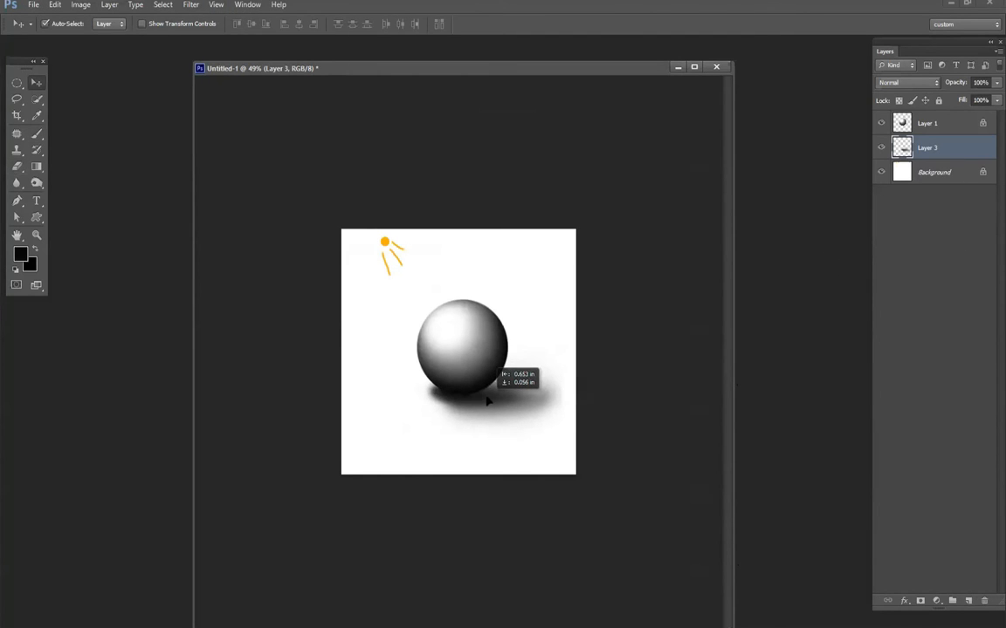
key(ctrl+t)
drag(582, 451, 643, 474)
key(Return)
key(e)
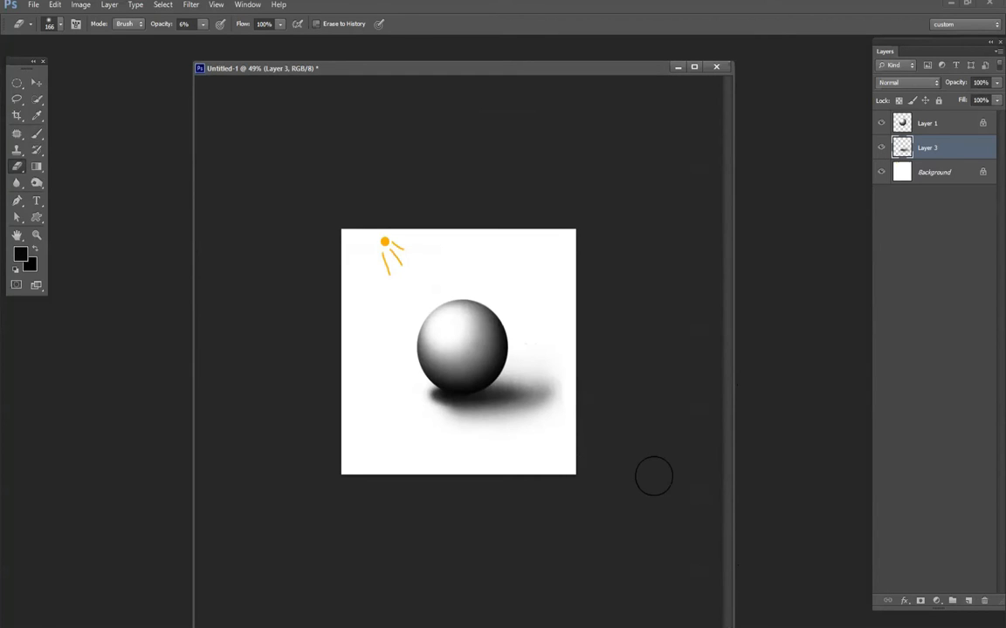
scroll(444, 340, up, 3)
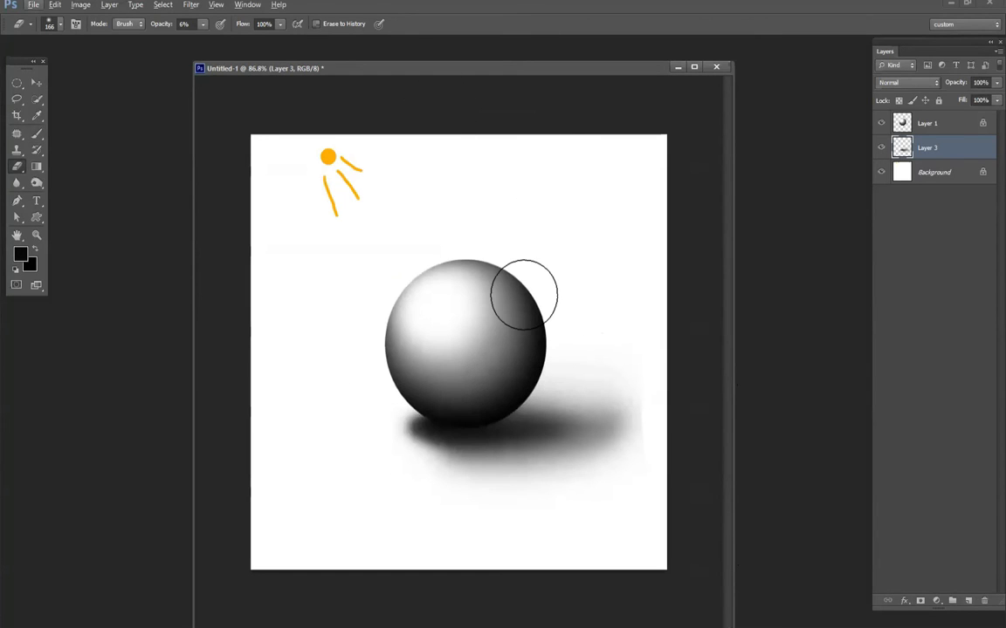
- Delete the sphere and shadow layers and fill the Background with black
click(36, 82)
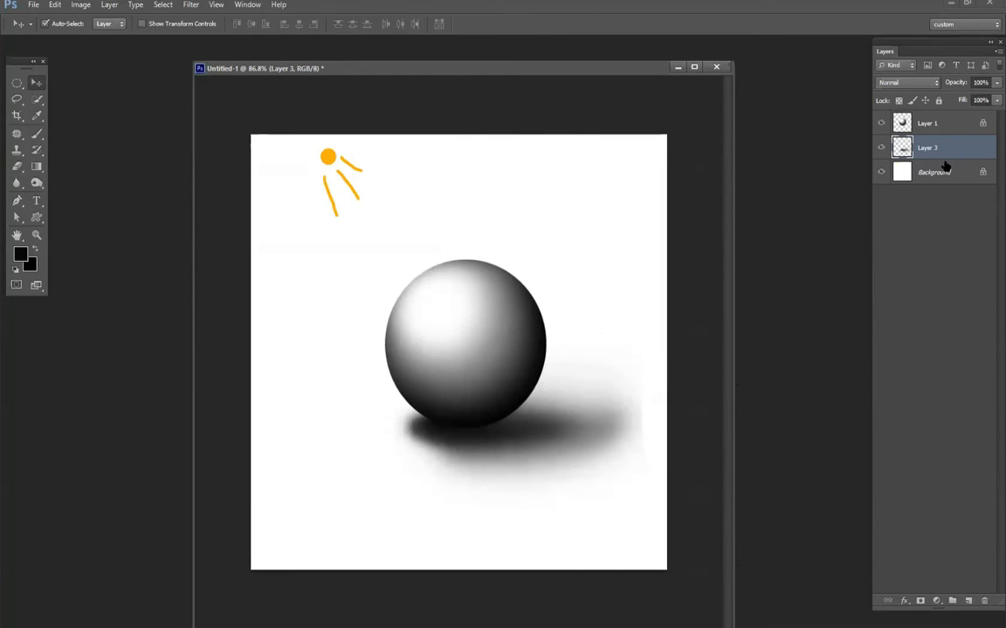
shift+click(934, 128)
key(Delete)
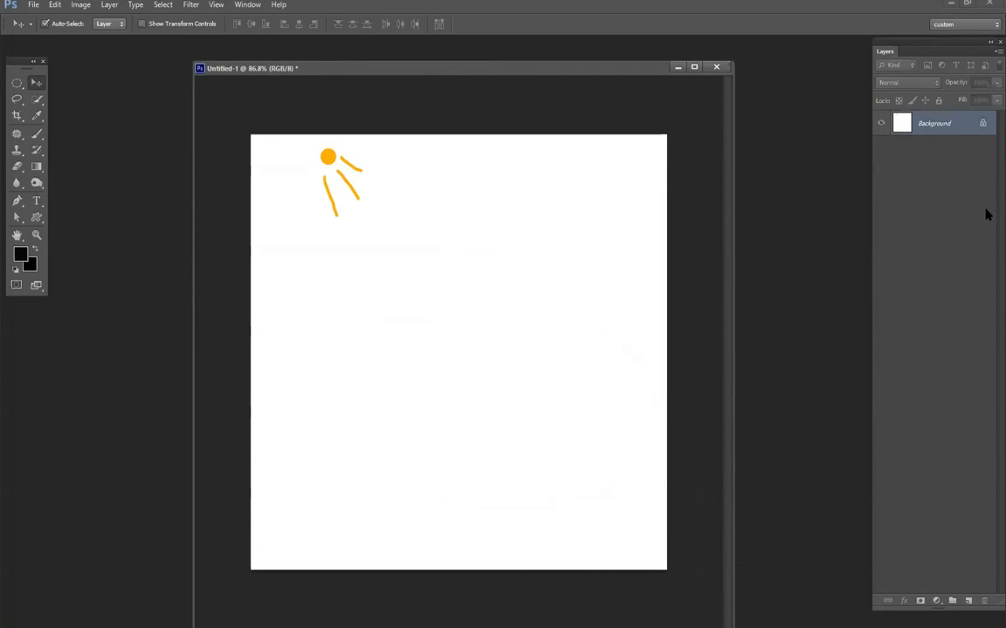
key(alt+BackSpace)
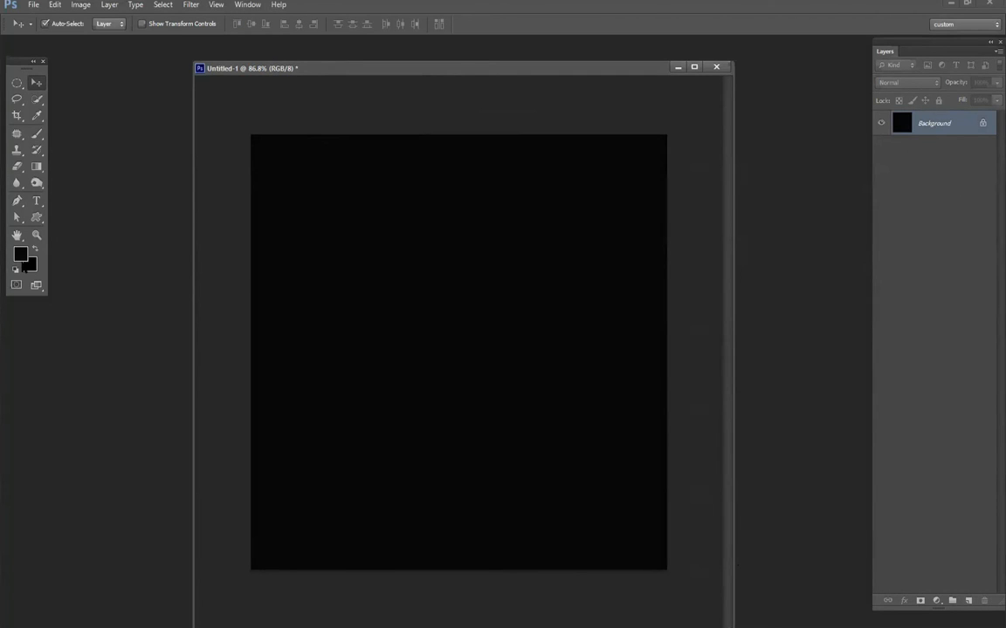
- Set the foreground color to a bright saturated blue and fill the Background with it
key(n)
click(671, 289)
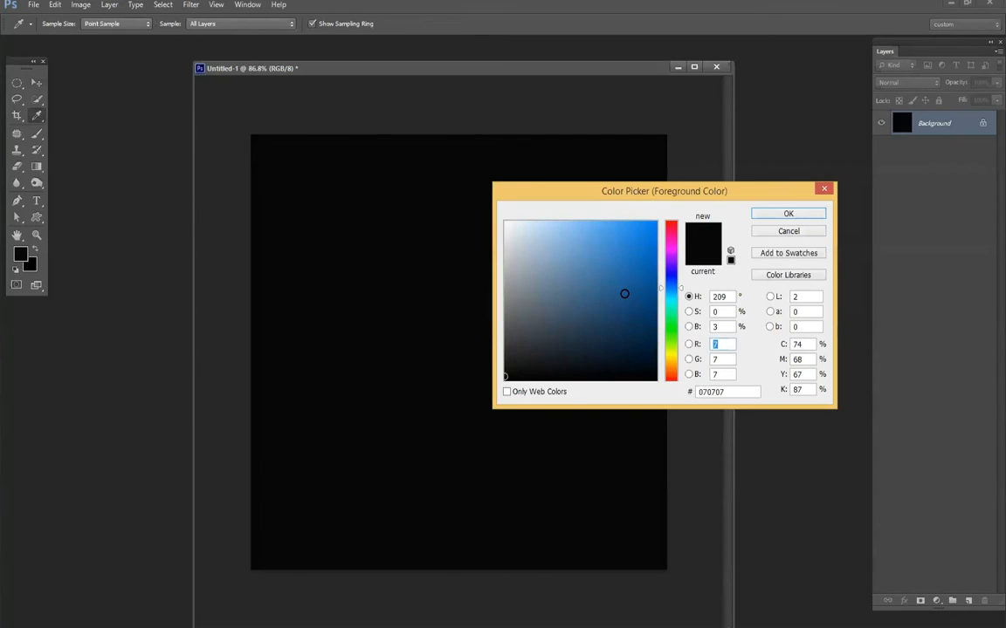
drag(624, 294, 729, 174)
click(667, 296)
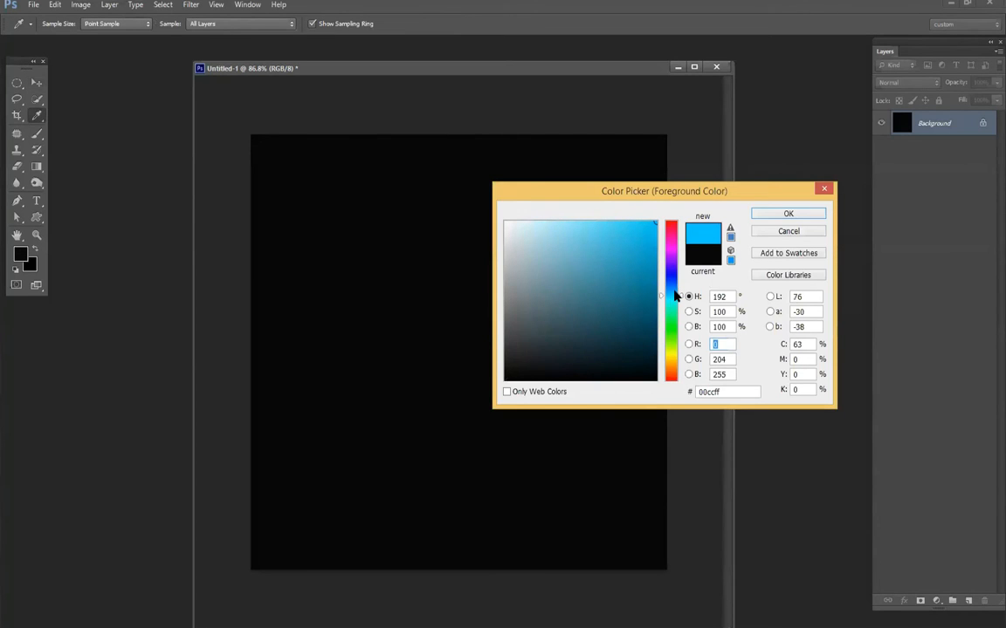
click(672, 291)
key(Return)
key(v)
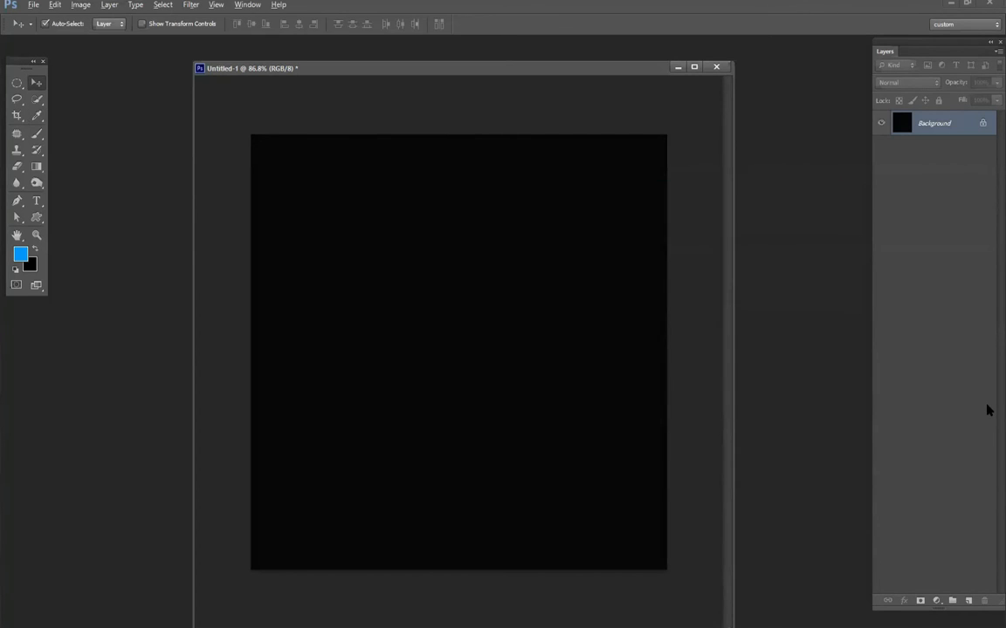
key(alt+BackSpace)
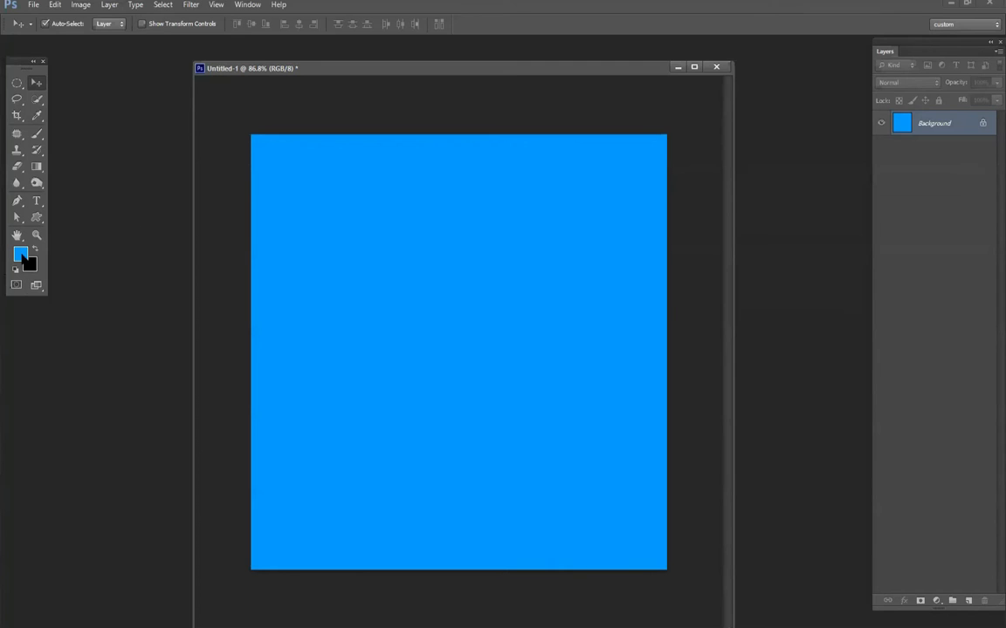
- Change the foreground color to light blue #6cc9ff and refill the Background with it
drag(580, 225, 592, 220)
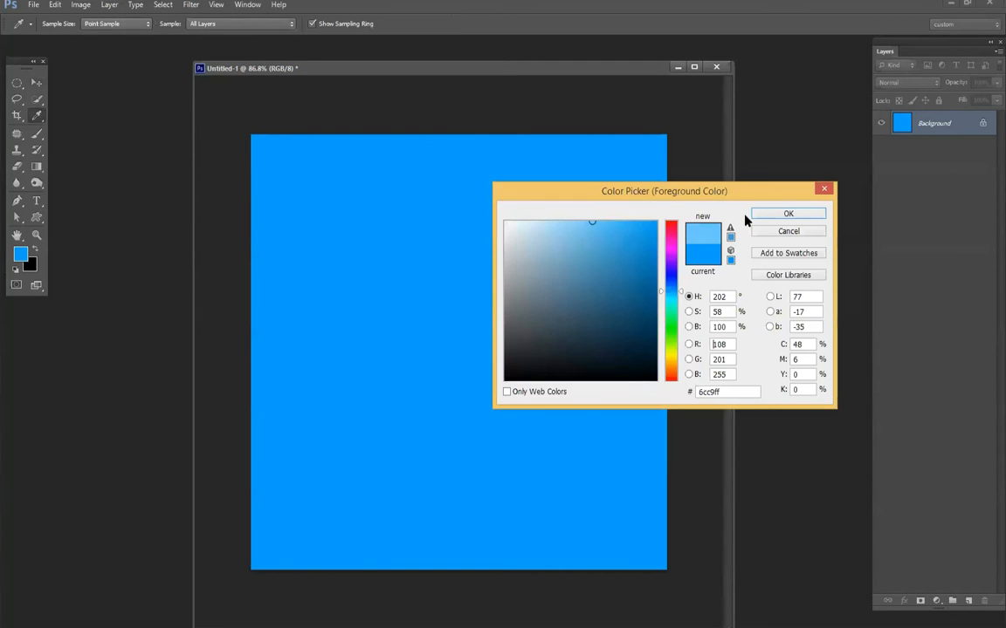
key(Return)
key(alt+BackSpace)
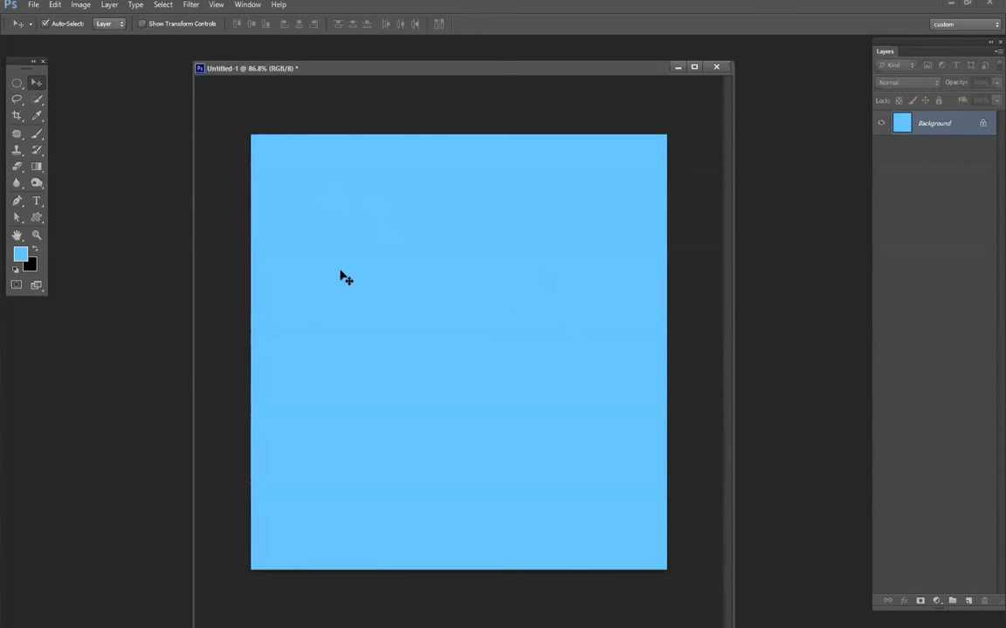
- Add a new layer above the Background and set up the Brush Tool with white as the foreground color
click(968, 601)
click(37, 133)
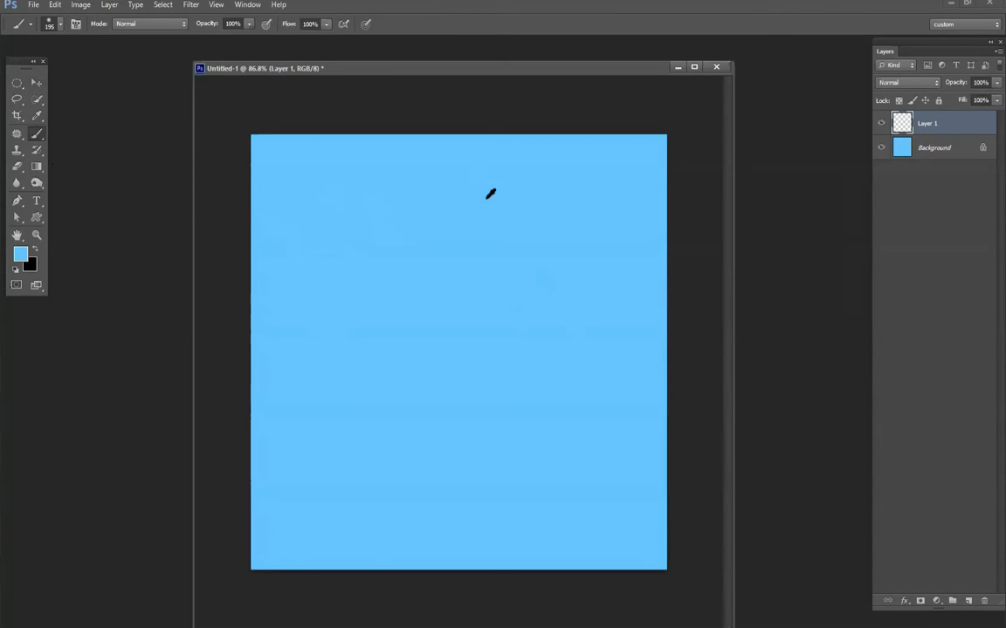
key(Return)
- Try painting a white cloud on Layer 1 with a 55 px brush at 0% hardness
click(357, 241)
key(ctrl+z)
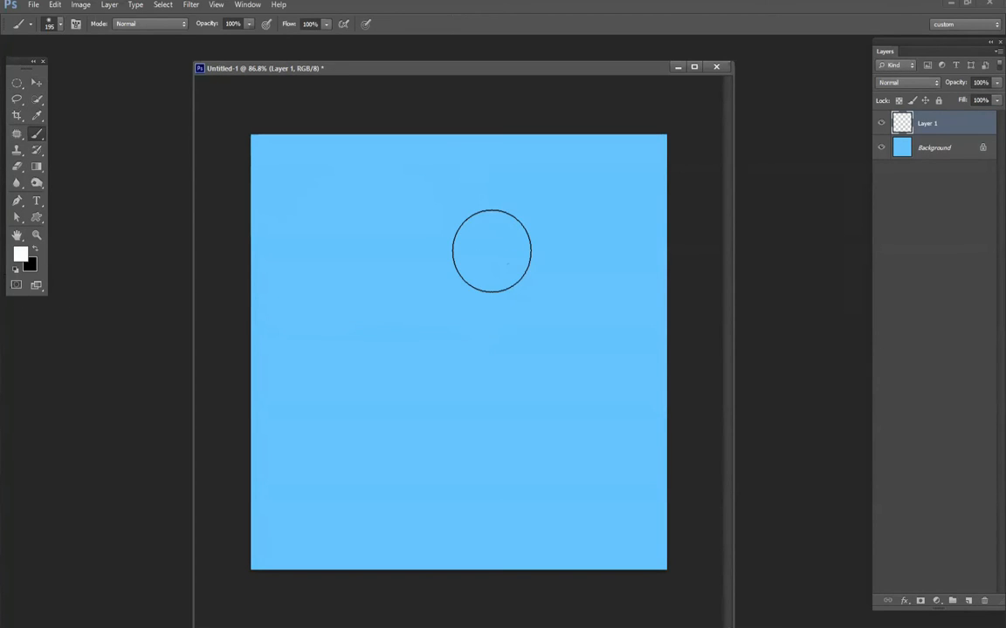
right_click(489, 249)
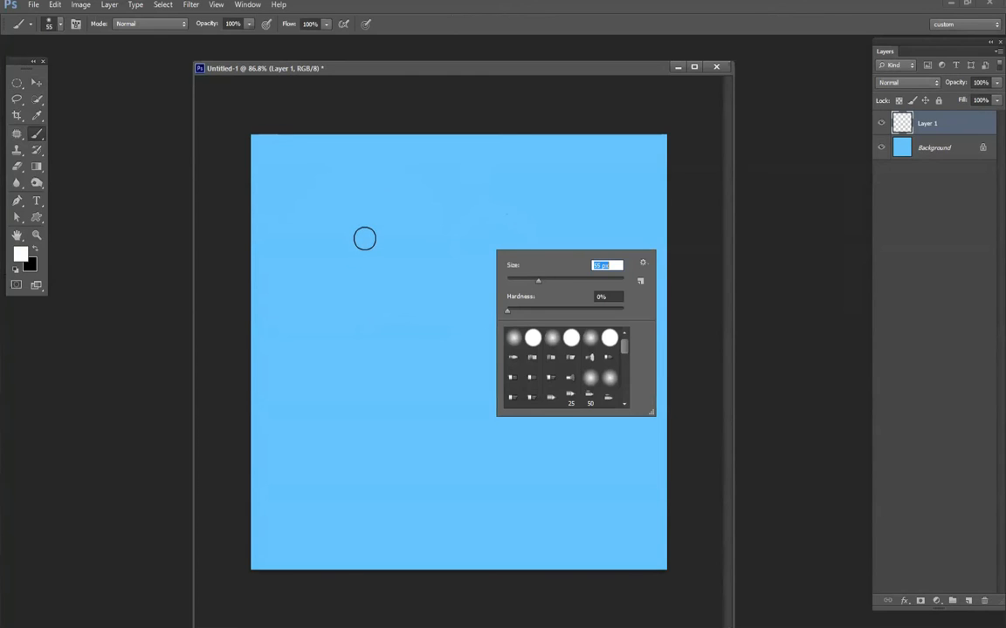
drag(359, 231, 422, 191)
key(ctrl+z)
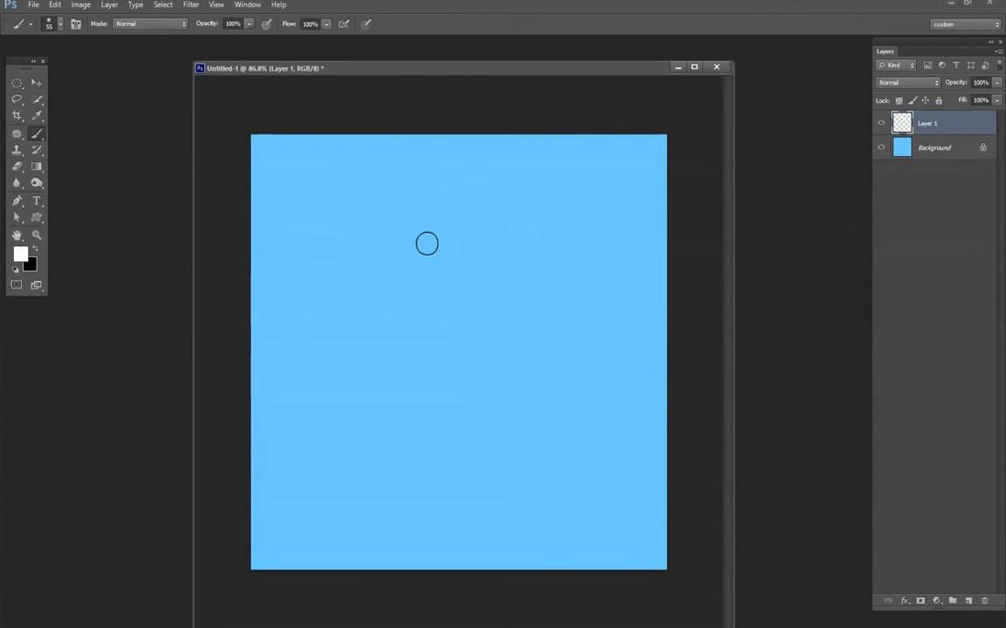
- Outline a bumpy cloud shape in the upper sky with the Lasso Tool and try a hard-edged white fill
click(17, 98)
mouse_move(325, 279)
mouse_down()
mouse_move(342, 240)
mouse_move(392, 213)
mouse_move(462, 223)
mouse_move(502, 267)
mouse_move(496, 294)
mouse_move(456, 310)
mouse_move(328, 291)
mouse_up()
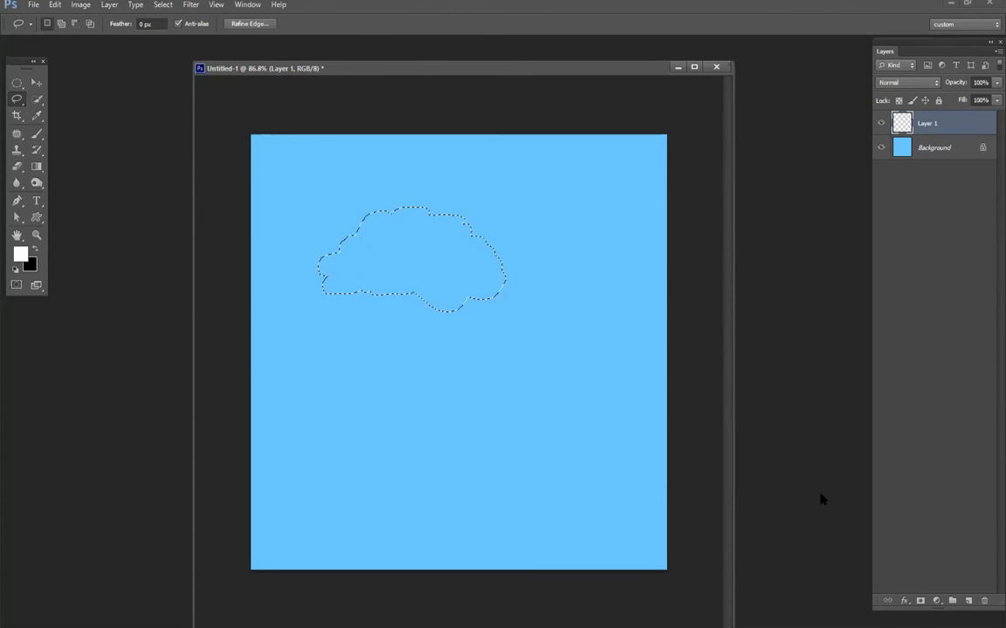
key(alt+BackSpace)
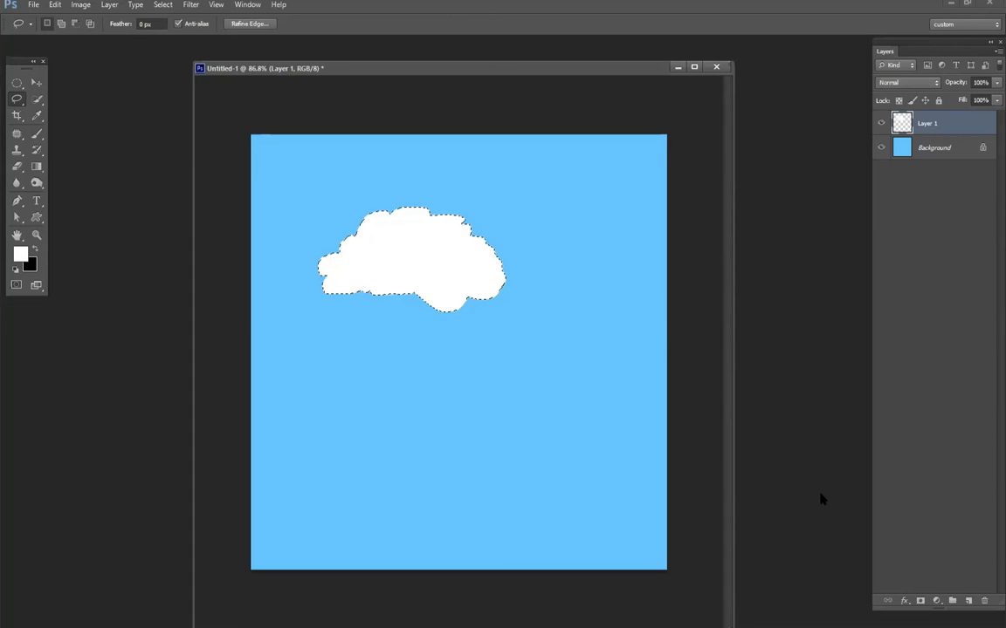
key(ctrl+z)
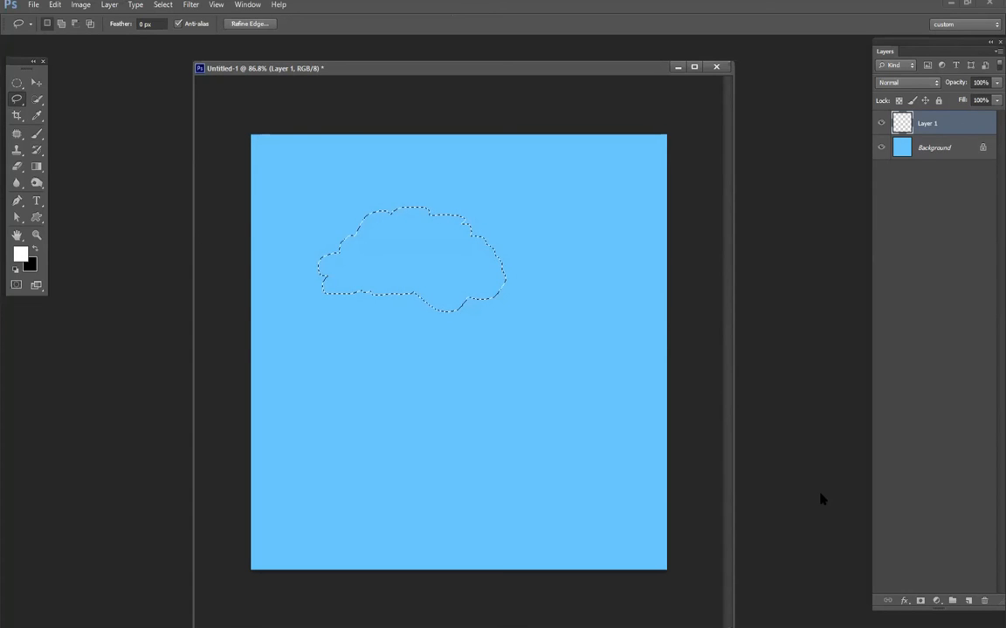
- Feather the cloud selection by 25 pixels, fill it with white on Layer 1 and deselect
key(shift+F6)
text(25)
key(Return)
key(alt+BackSpace)
key(ctrl+d)
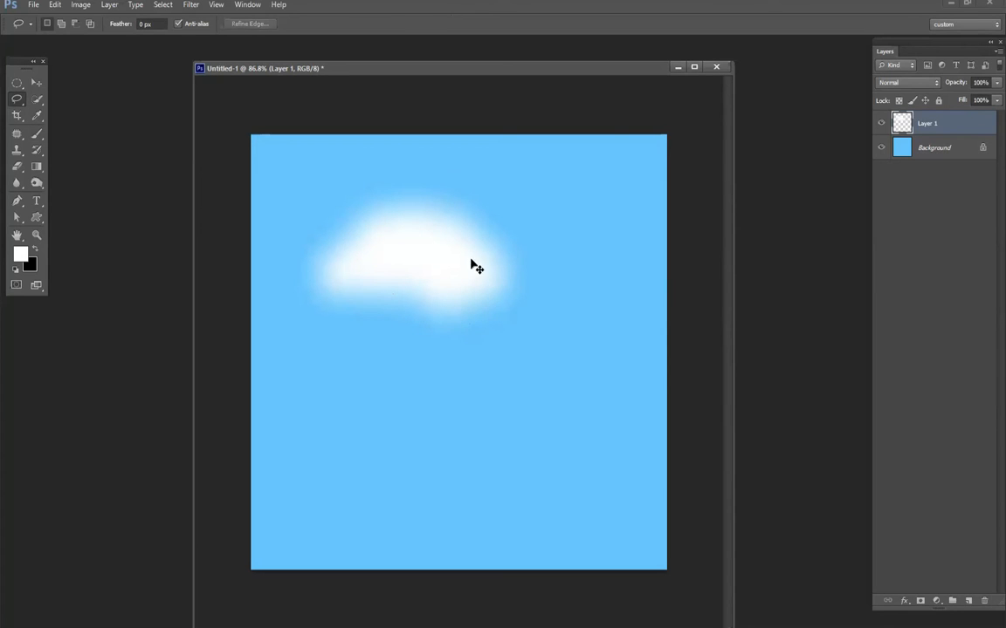
- Move the feathered cloud slightly lower in the sky
key(v)
scroll(371, 252, up, 3)
drag(487, 280, 484, 310)
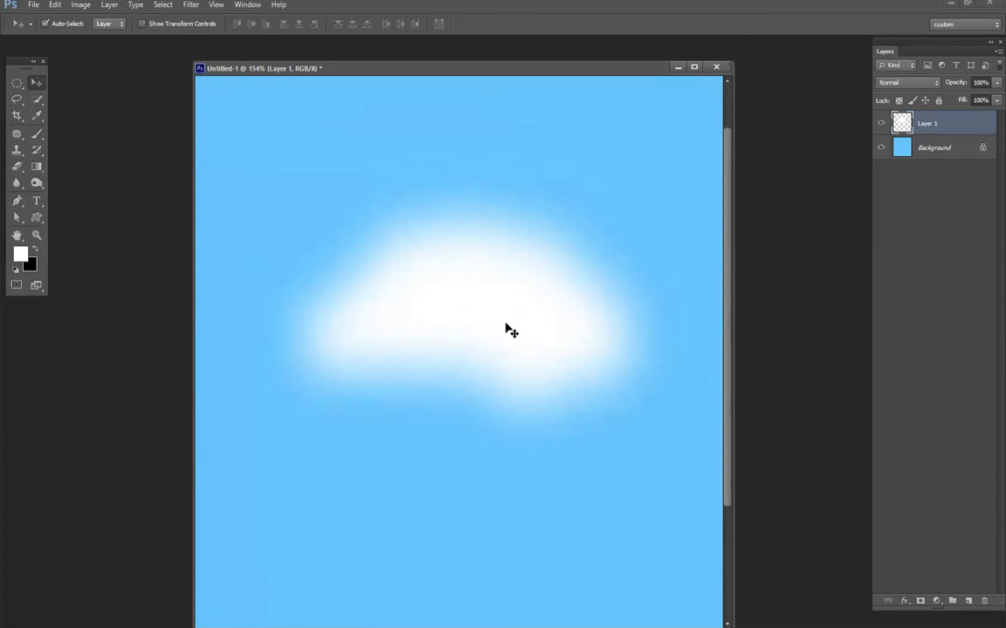
- Add a new layer and paint small white puffs along the cloud's upper-left edge with a 23 px brush
click(36, 134)
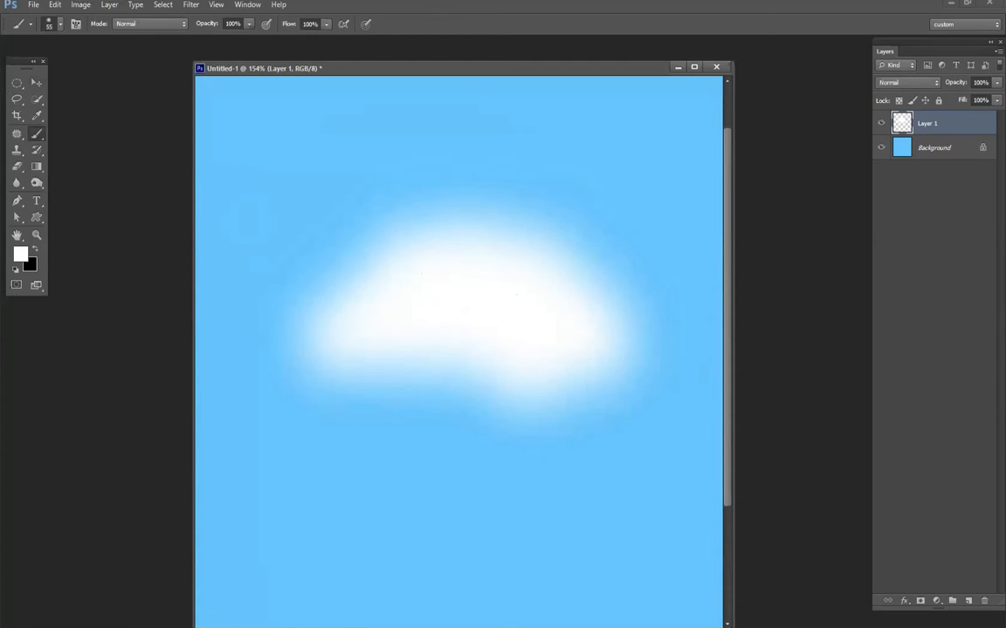
click(968, 601)
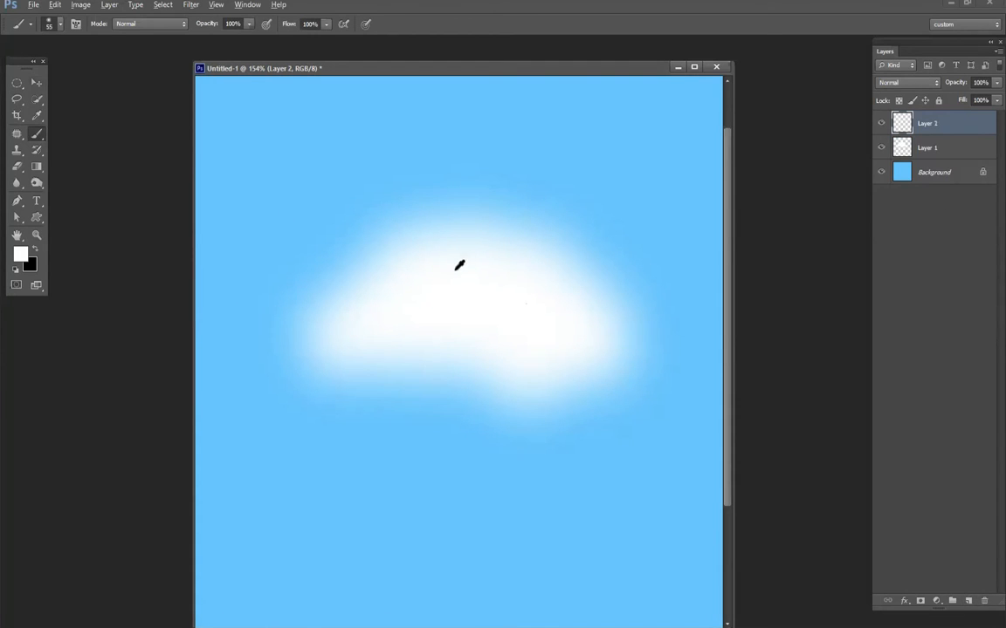
mouse_move(457, 271)
mouse_down()
mouse_move(460, 162)
mouse_move(462, 291)
mouse_move(460, 152)
mouse_move(464, 242)
mouse_move(443, 283)
mouse_move(410, 224)
mouse_move(422, 247)
mouse_up()
right_click(471, 274)
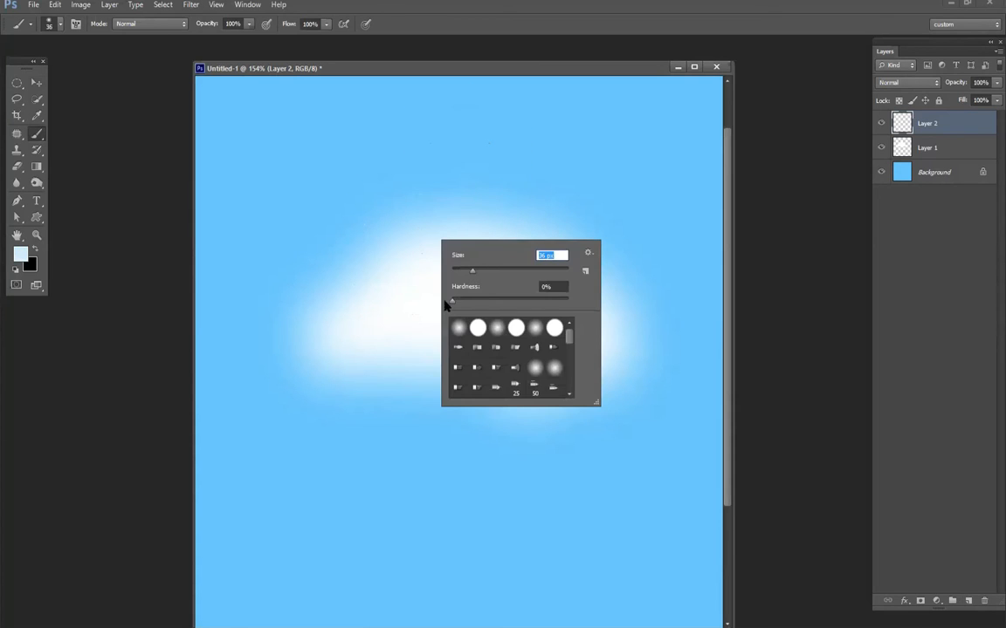
mouse_move(451, 301)
mouse_down()
mouse_move(463, 301)
mouse_move(459, 277)
mouse_up()
key(Return)
alt+click(436, 251)
alt+click(427, 253)
mouse_move(389, 264)
mouse_down()
mouse_move(394, 238)
mouse_move(414, 223)
mouse_up()
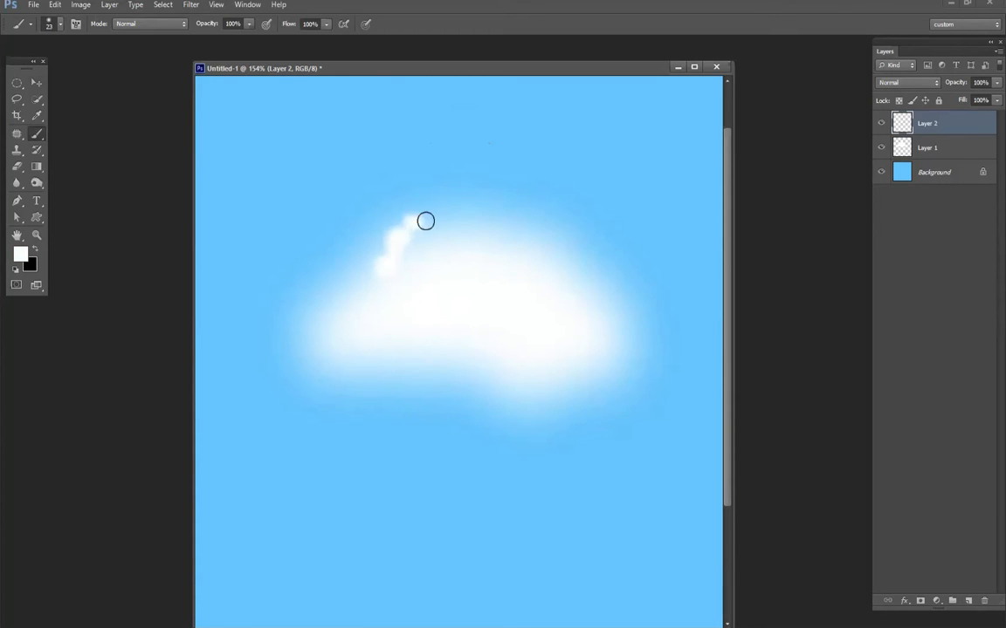
- Paint bumpy puffs along the cloud's whole upper edge with a 14 px brush at 51% opacity
drag(210, 28, 185, 32)
right_click(440, 260)
click(391, 261)
mouse_move(418, 227)
mouse_down()
mouse_move(450, 242)
mouse_move(473, 242)
mouse_move(485, 239)
mouse_move(474, 233)
mouse_move(487, 217)
mouse_move(511, 227)
mouse_move(515, 249)
mouse_move(536, 222)
mouse_move(554, 236)
mouse_move(554, 266)
mouse_move(584, 263)
mouse_move(584, 284)
mouse_move(588, 276)
mouse_move(614, 302)
mouse_move(570, 287)
mouse_up()
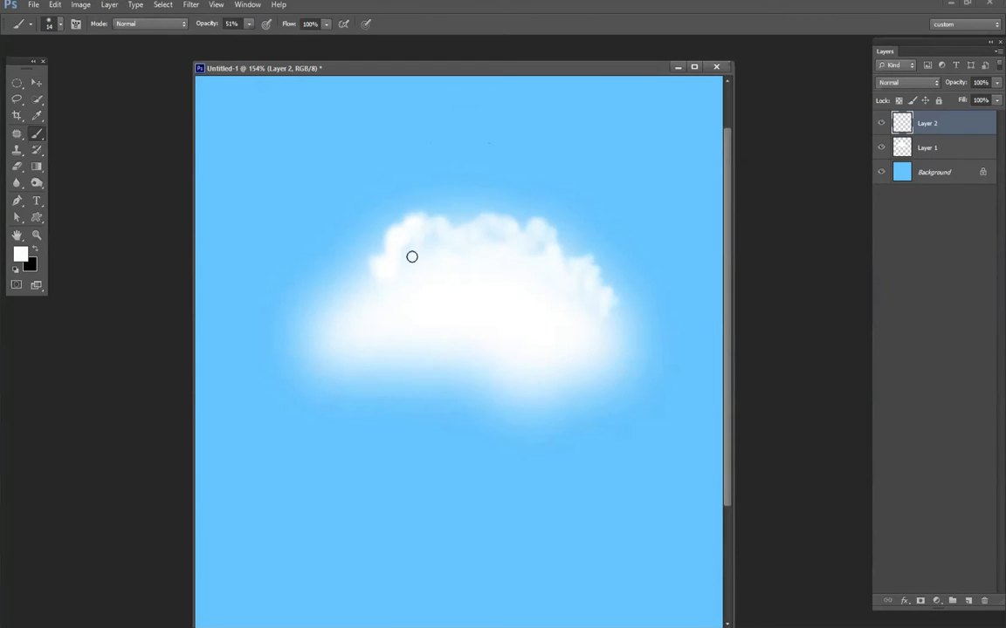
mouse_move(359, 272)
mouse_down()
mouse_move(311, 290)
mouse_move(305, 312)
mouse_move(352, 286)
mouse_up()
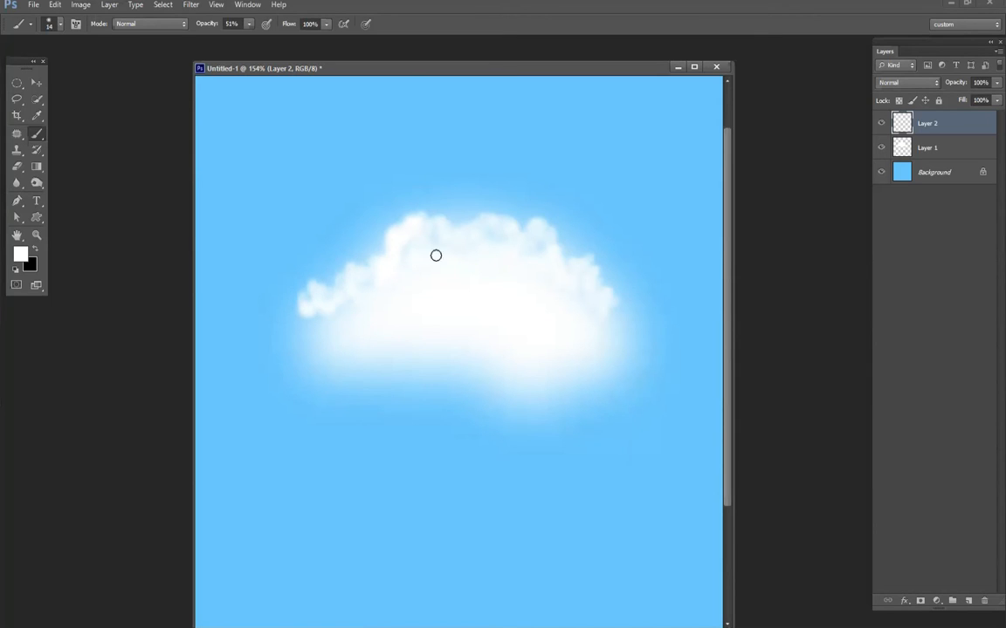
mouse_move(311, 322)
mouse_down()
mouse_move(349, 301)
mouse_move(328, 325)
mouse_up()
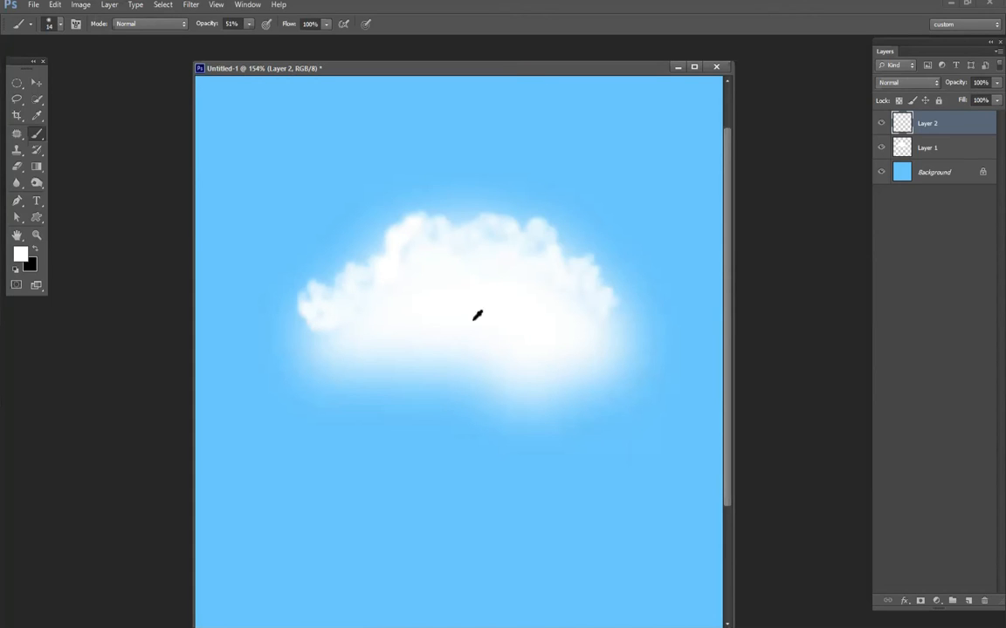
- Fill out the cloud's body and lower edge with soft strokes of a 49 px brush at 51% opacity
right_click(527, 321)
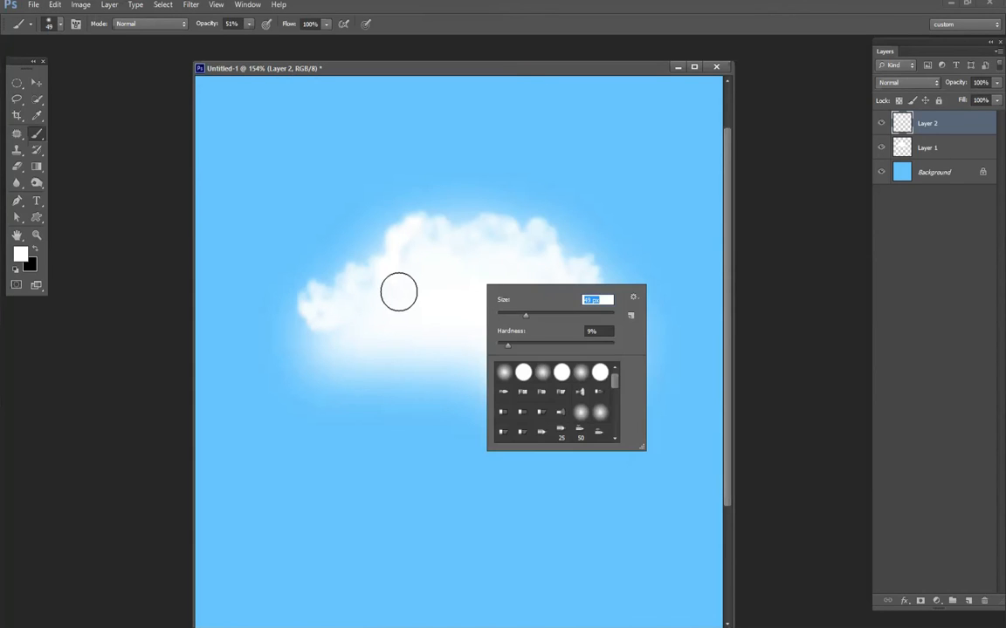
click(494, 258)
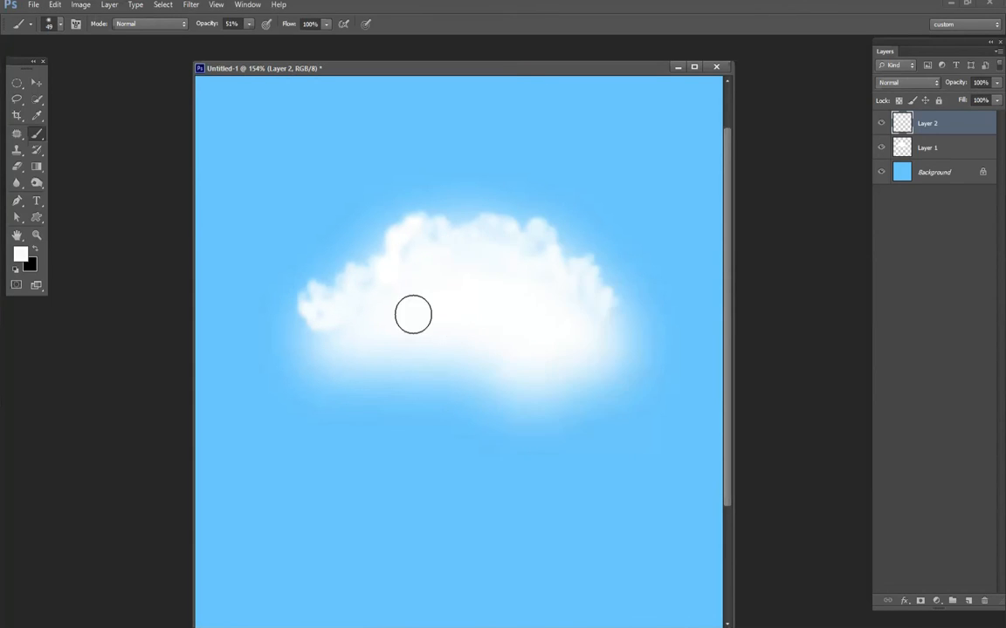
mouse_move(345, 330)
mouse_down()
mouse_move(368, 360)
mouse_move(488, 384)
mouse_up()
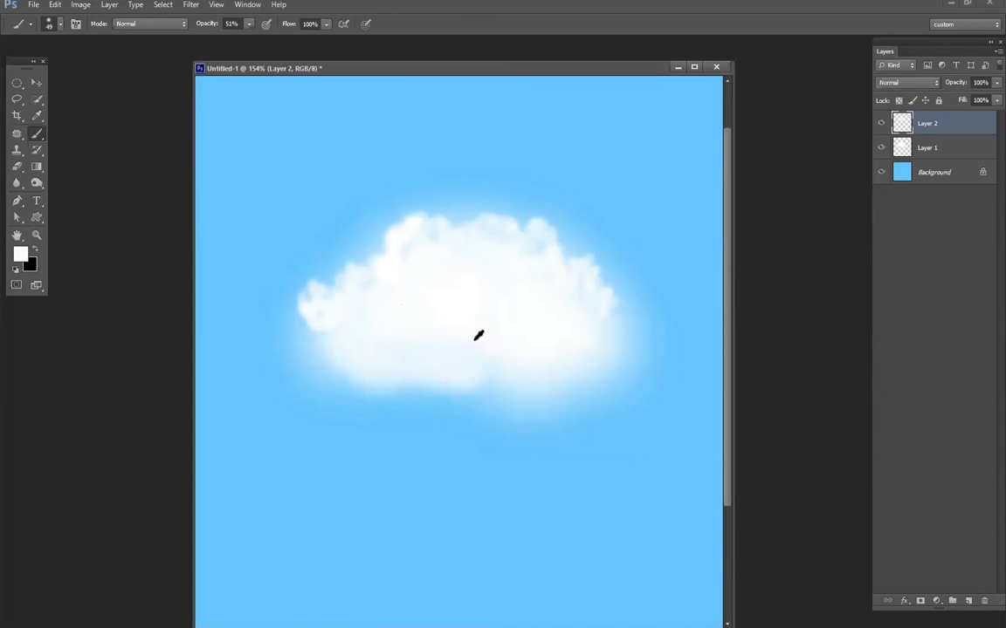
alt+click(408, 229)
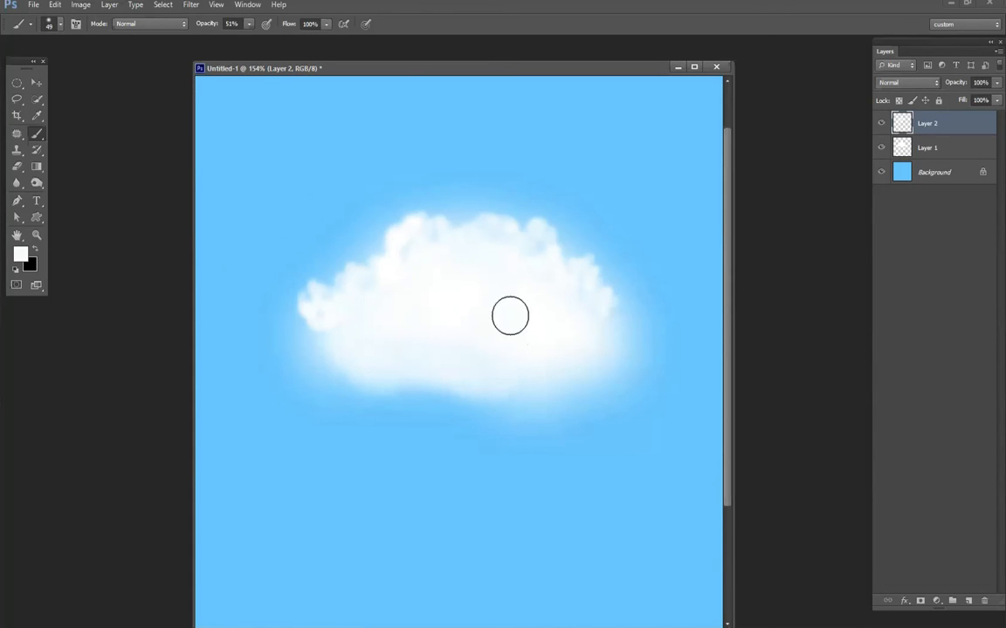
- Merge the two cloud layers and lightly erase the cloud's lower-left part with a soft 119 px eraser at 6% opacity
key(e)
right_click(480, 335)
drag(538, 363, 536, 365)
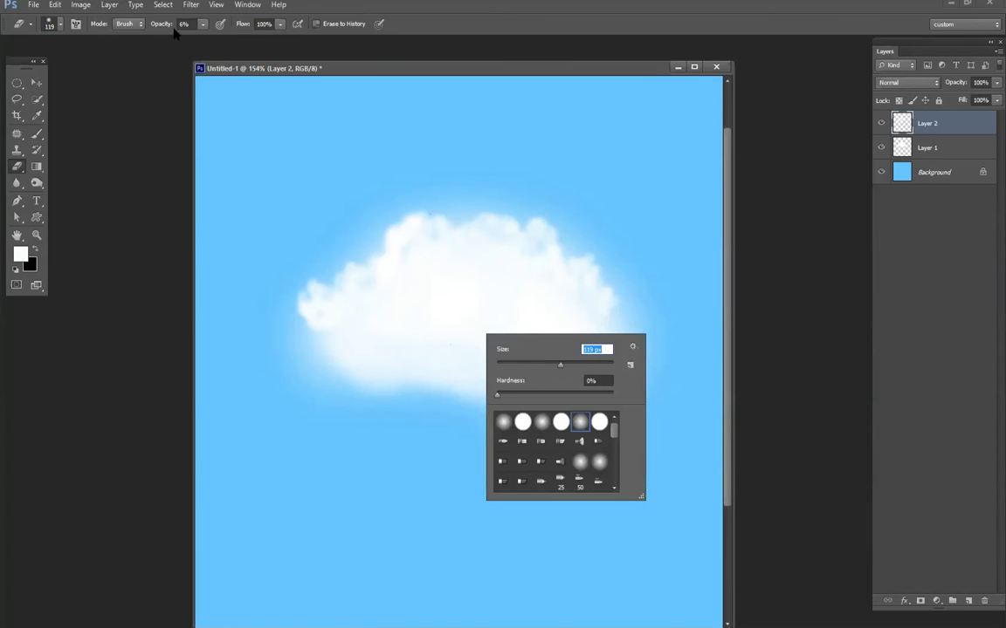
click(409, 349)
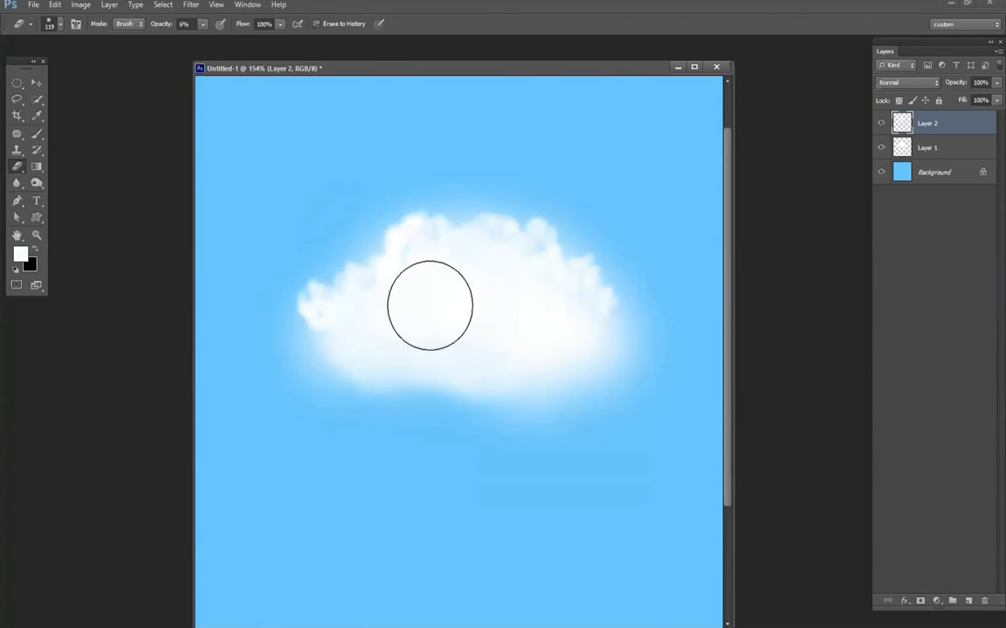
ctrl+click(920, 147)
key(ctrl+e)
mouse_move(420, 396)
mouse_down()
mouse_move(364, 361)
mouse_move(373, 337)
mouse_up()
- Erase faint blue hollows inside the cloud's left and middle parts with a 44 px eraser at 6% opacity
right_click(492, 309)
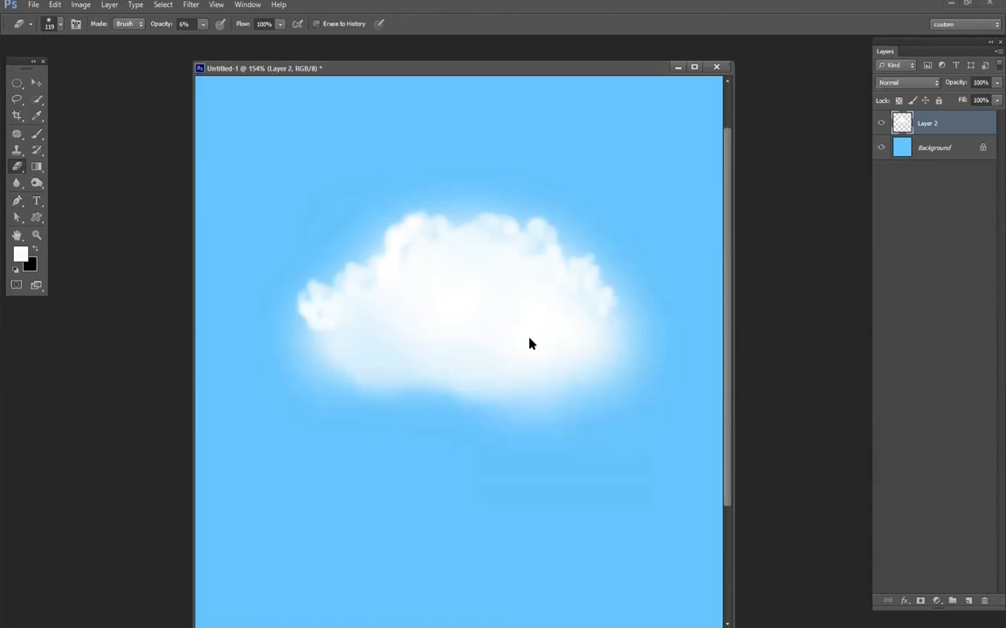
click(528, 339)
click(353, 307)
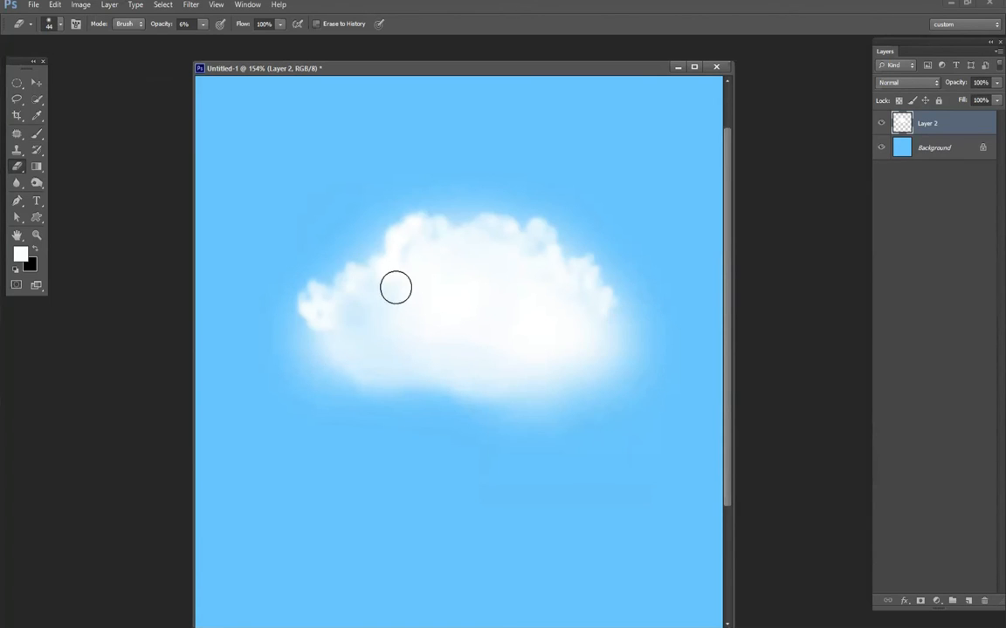
drag(426, 283, 451, 283)
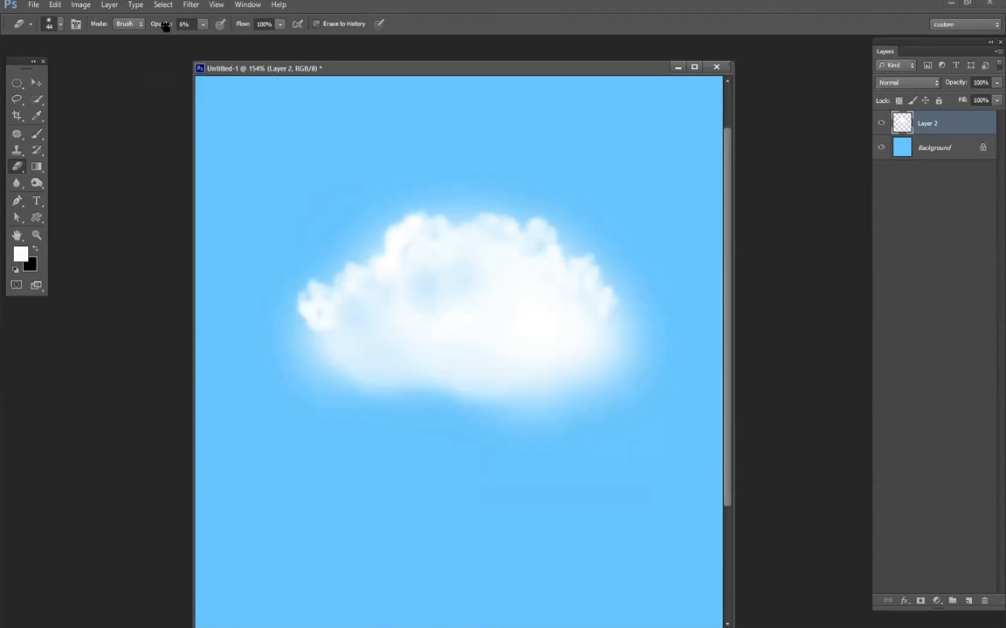
- Raise the eraser opacity to 27% and thin out the cloud's center and lower right, enlarging the eraser to 106 px
drag(165, 25, 180, 27)
mouse_move(499, 261)
mouse_down()
mouse_move(527, 269)
mouse_move(570, 316)
mouse_move(500, 303)
mouse_move(531, 302)
mouse_move(569, 332)
mouse_move(585, 321)
mouse_move(452, 290)
mouse_move(504, 295)
mouse_move(519, 285)
mouse_move(513, 301)
mouse_move(410, 283)
mouse_move(414, 264)
mouse_move(453, 266)
mouse_move(441, 302)
mouse_move(503, 321)
mouse_up()
right_click(507, 320)
drag(554, 352, 578, 351)
mouse_move(425, 336)
mouse_down()
mouse_move(519, 365)
mouse_move(510, 375)
mouse_move(523, 383)
mouse_move(567, 390)
mouse_move(456, 398)
mouse_move(353, 388)
mouse_move(432, 382)
mouse_move(472, 348)
mouse_up()
- Add a new layer and paint small inner puffs in the cloud's right half with 15 px and 7 px brushes at 51% opacity
key(b)
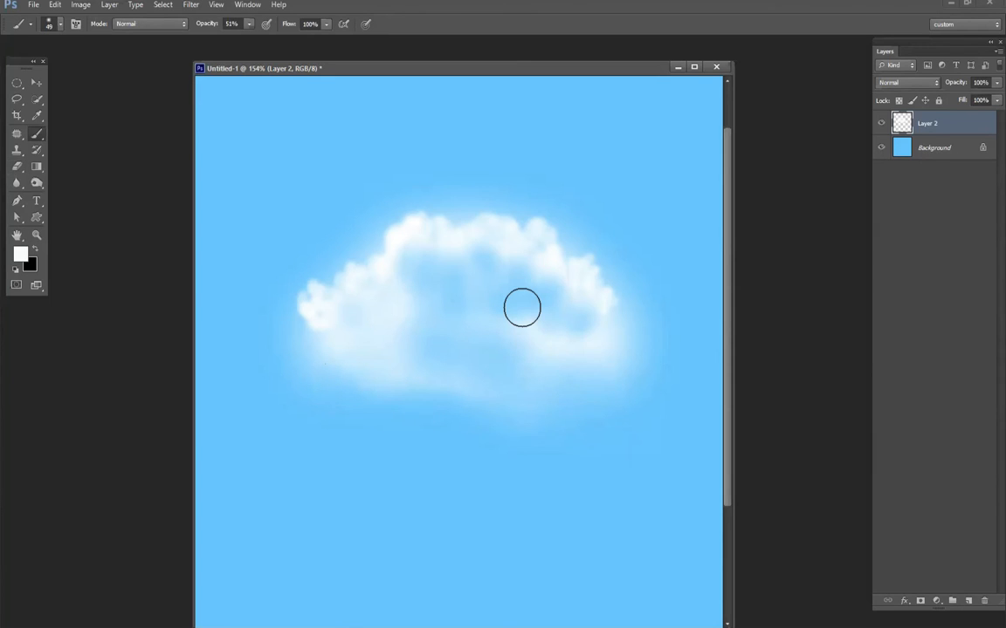
right_click(522, 307)
click(547, 337)
click(967, 602)
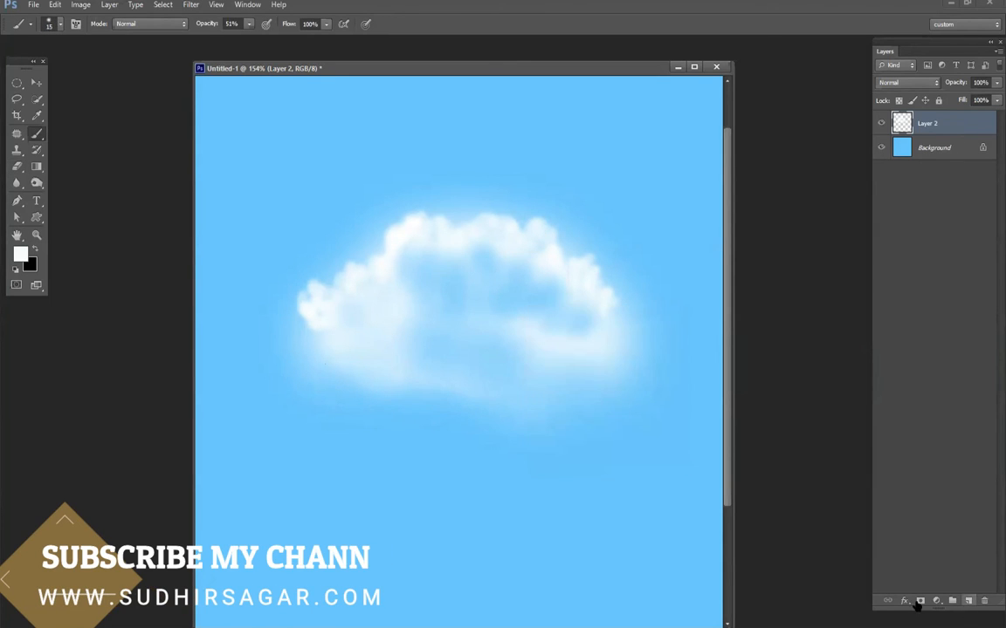
mouse_move(494, 325)
mouse_down()
mouse_move(507, 313)
mouse_move(530, 327)
mouse_move(513, 333)
mouse_move(538, 332)
mouse_up()
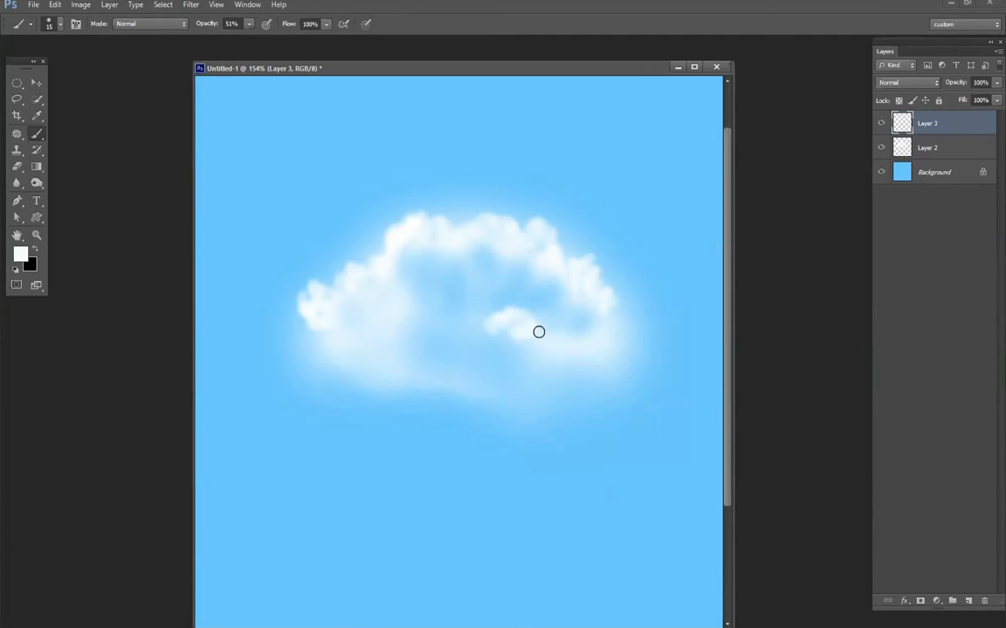
right_click(538, 331)
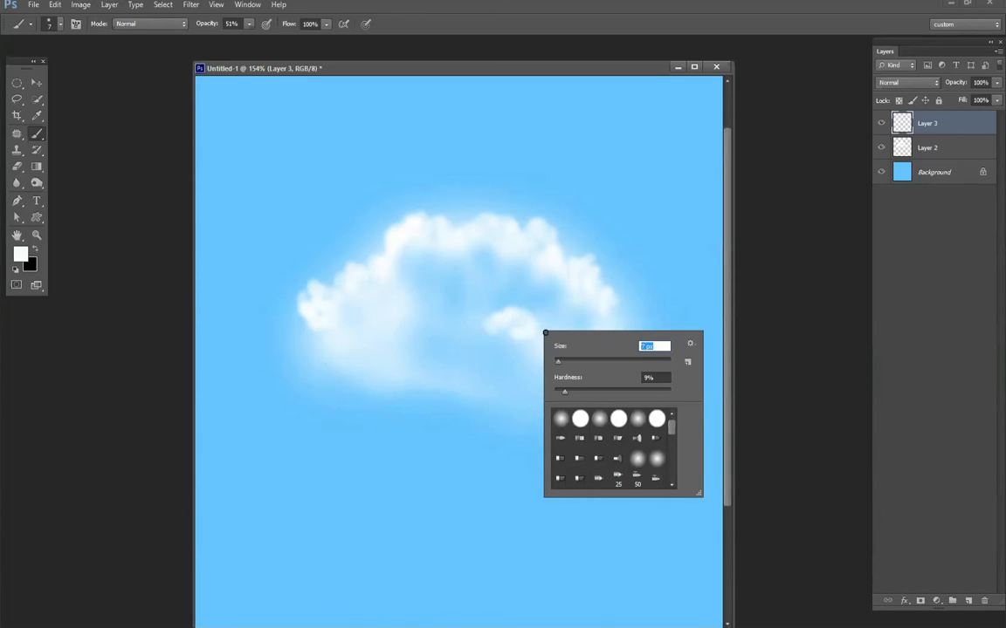
key(Escape)
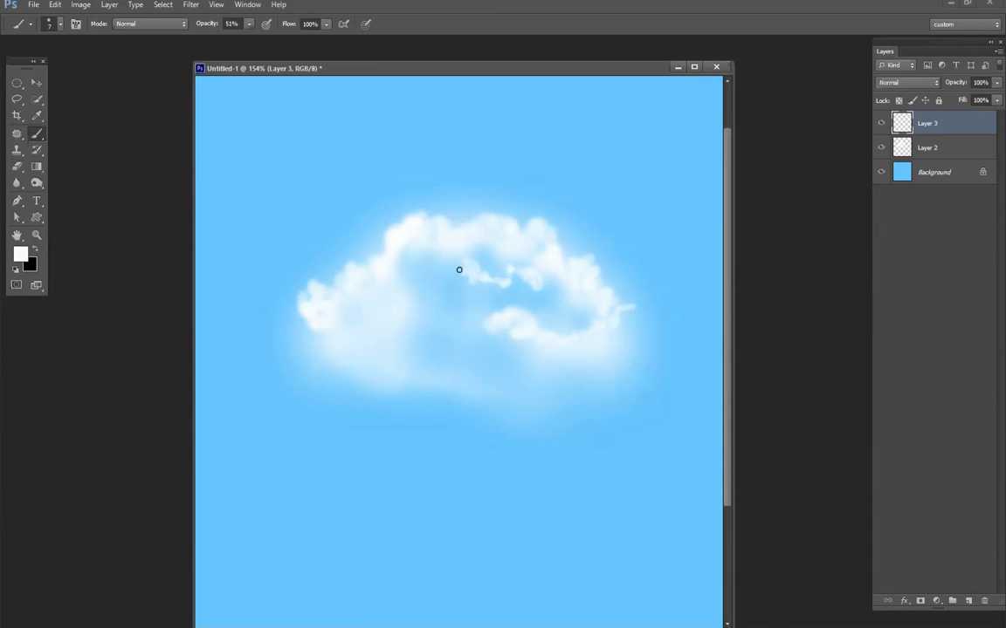
- Build up soft puffs in the cloud's hollow middle with 33 px and 10 px brushes, lowering the opacity to 31%
right_click(539, 311)
click(573, 341)
drag(455, 283, 509, 295)
drag(202, 25, 173, 30)
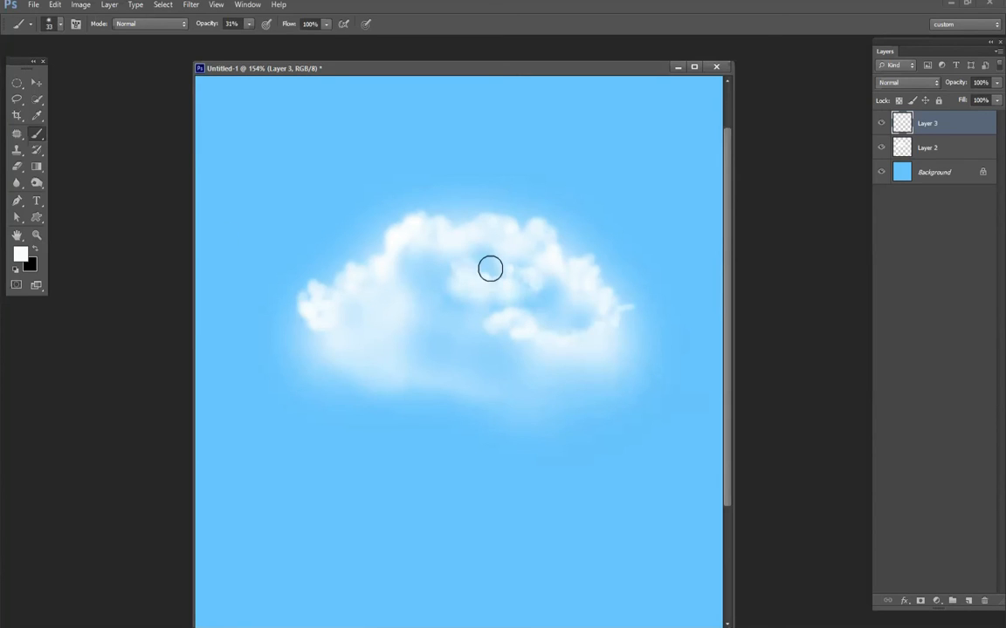
alt+click(468, 280)
drag(360, 310, 416, 315)
right_click(423, 316)
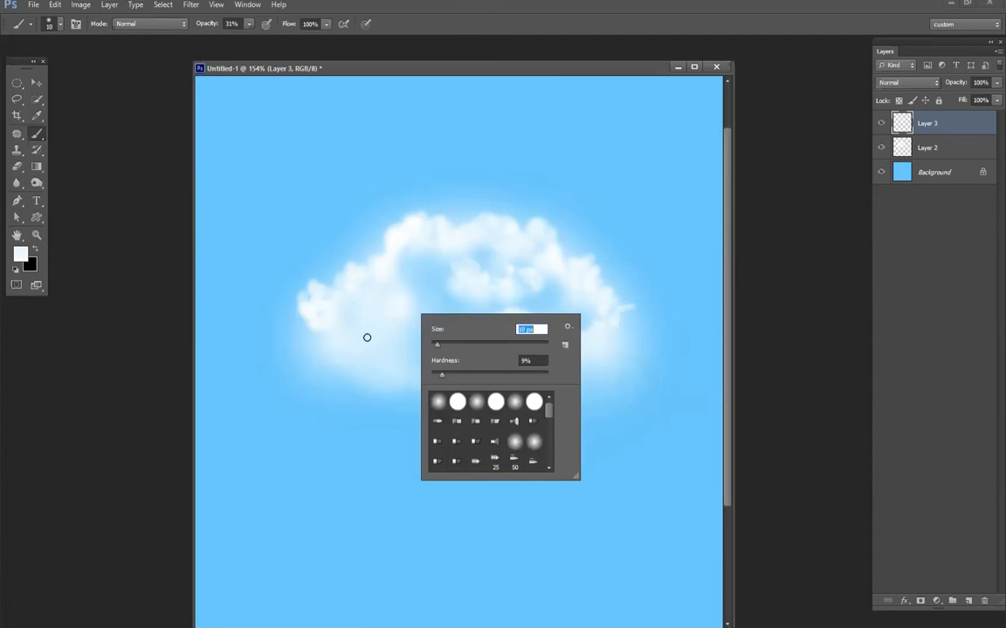
key(Return)
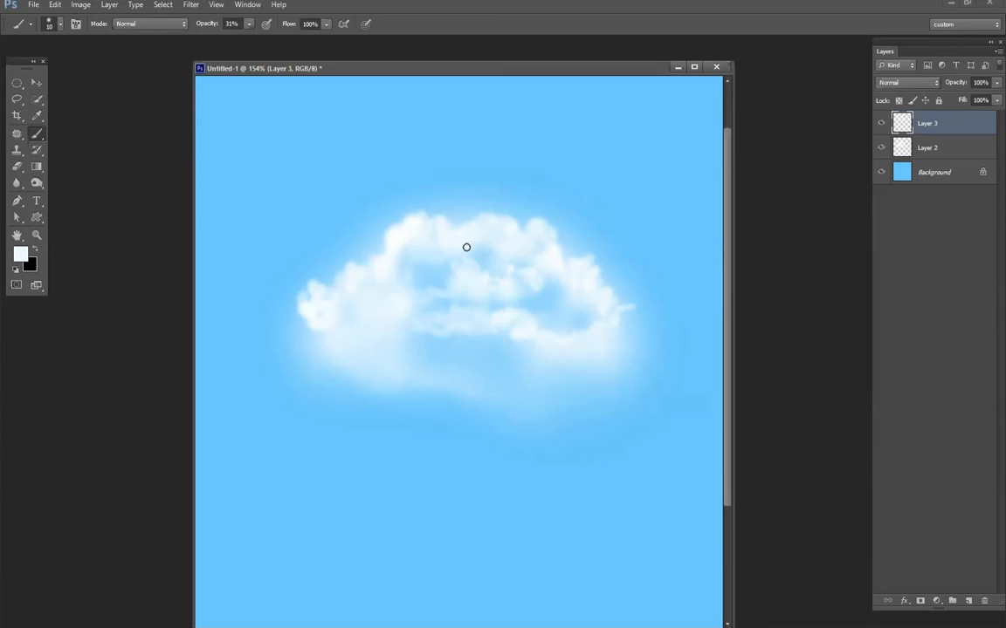
- Paint a 23 px puff at the cloud's upper right, then detail the right and lower-left edges with a 7 px brush at 41% opacity
right_click(571, 347)
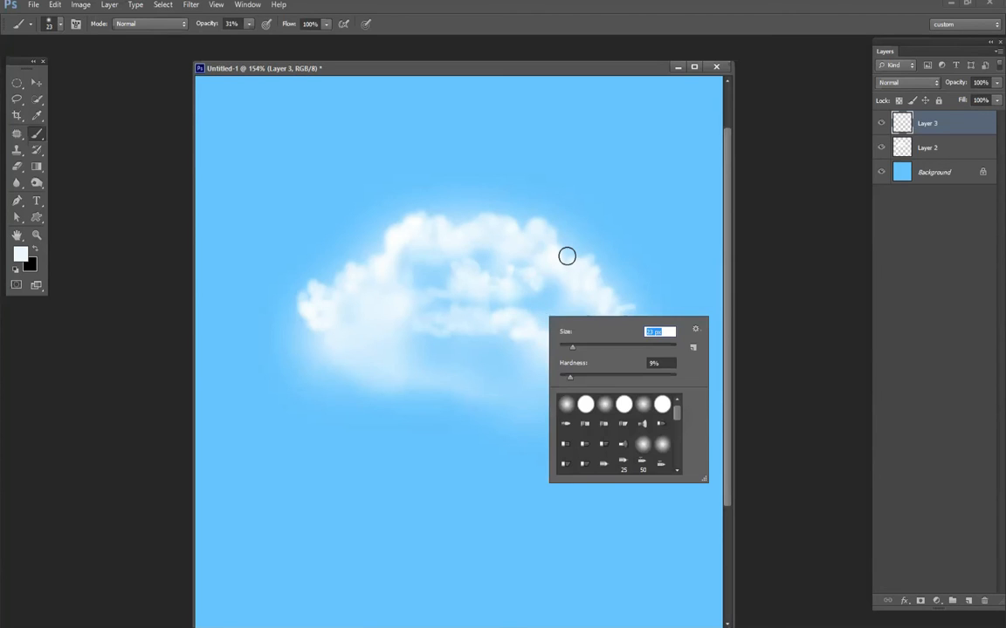
drag(560, 242, 612, 272)
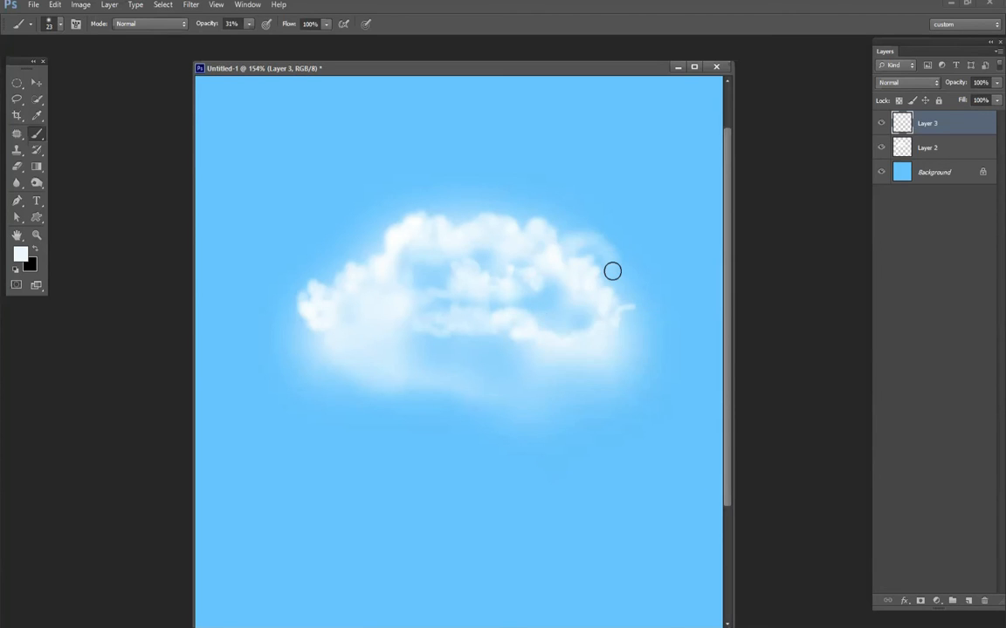
right_click(633, 306)
drag(575, 236, 579, 235)
right_click(540, 258)
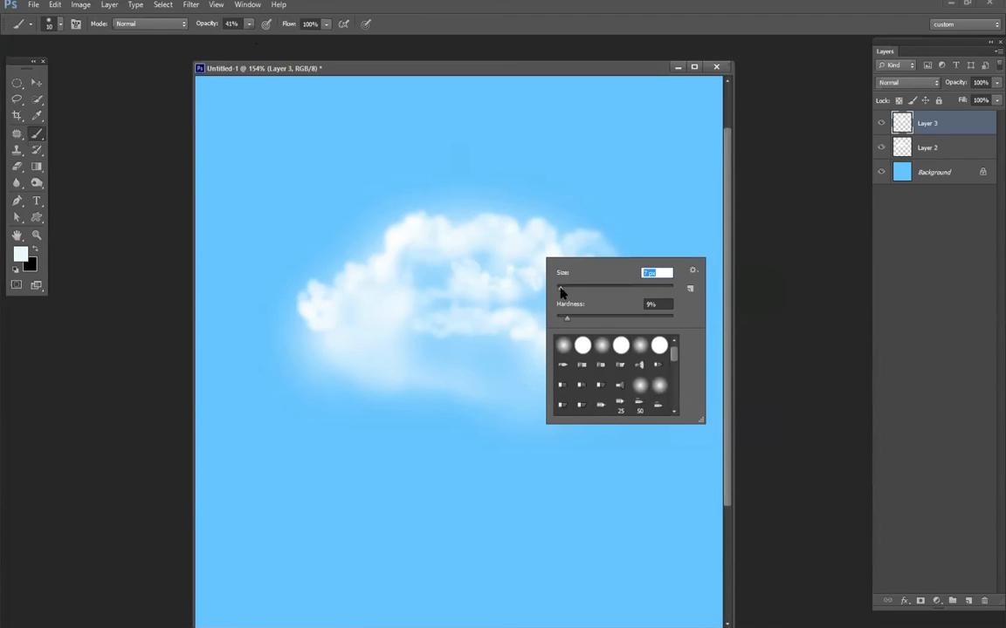
click(574, 229)
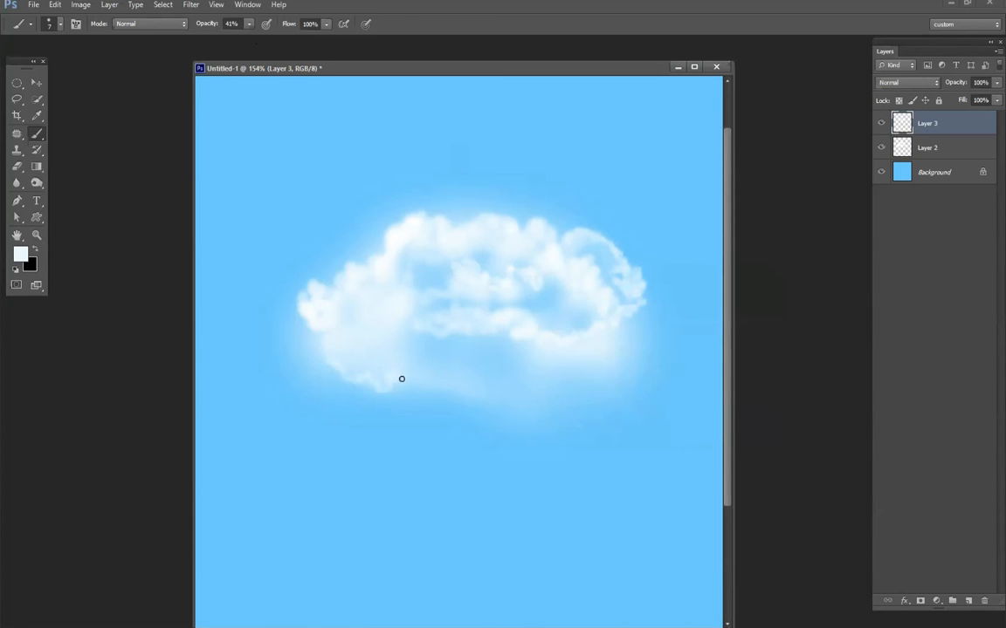
- Fill the cloud's lower middle with soft strokes of a 39 px brush at 41% opacity
right_click(449, 379)
drag(473, 405, 492, 405)
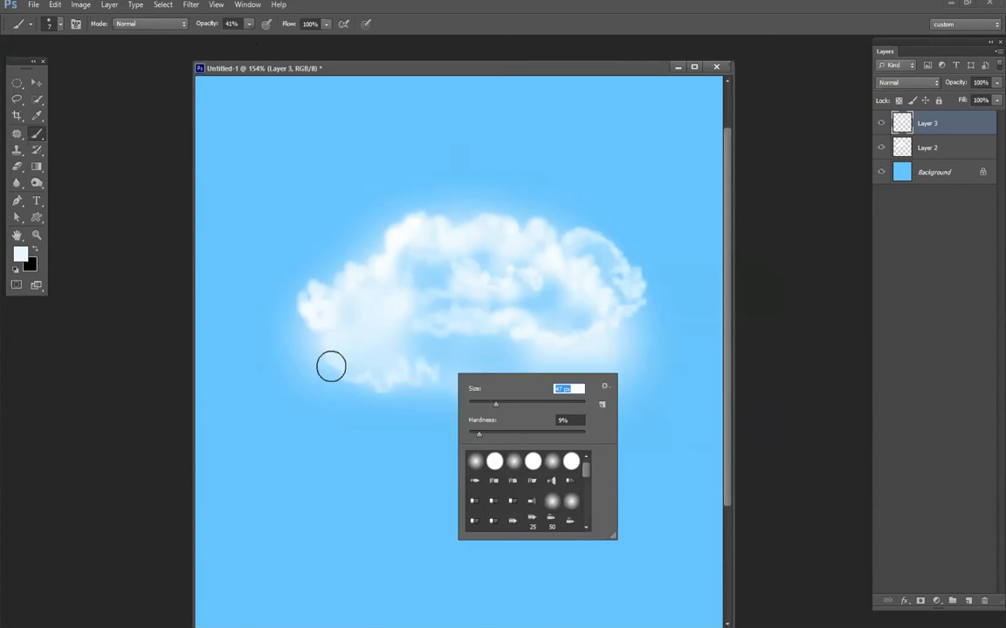
mouse_move(380, 373)
mouse_down()
mouse_move(466, 376)
mouse_move(494, 341)
mouse_move(518, 334)
mouse_move(583, 348)
mouse_move(575, 320)
mouse_up()
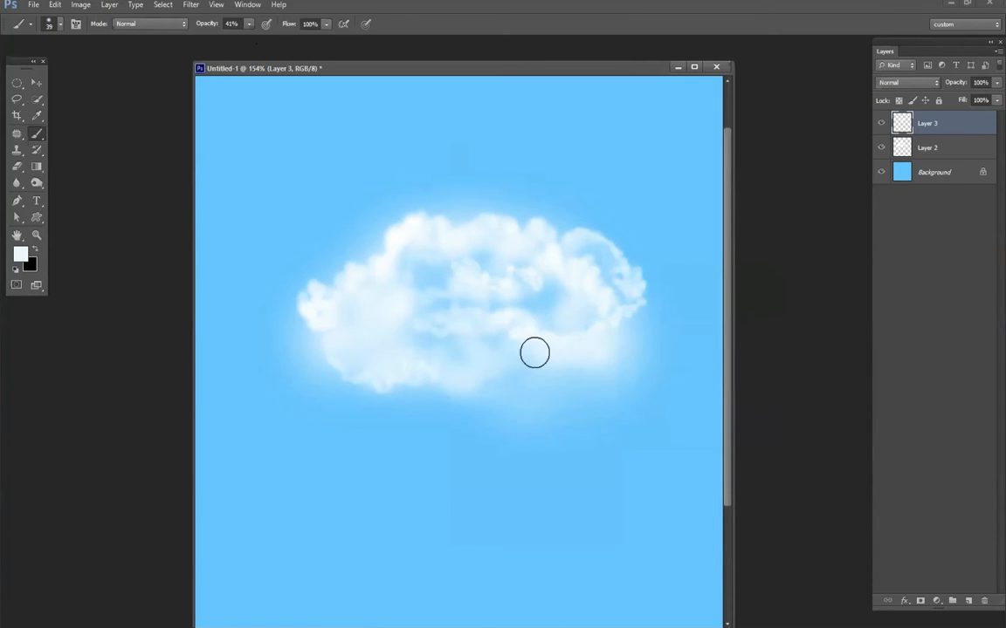
- Thin the cloud's interior on Layer 2 with a 106 px eraser at 27% opacity, then merge Layer 3 with Layer 2
scroll(427, 288, down, 3)
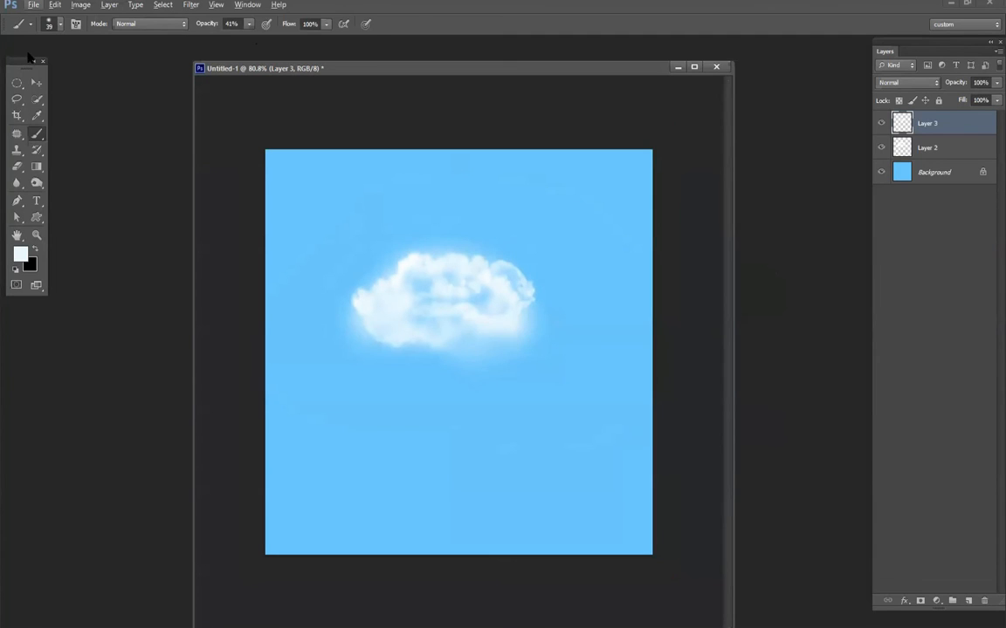
click(36, 82)
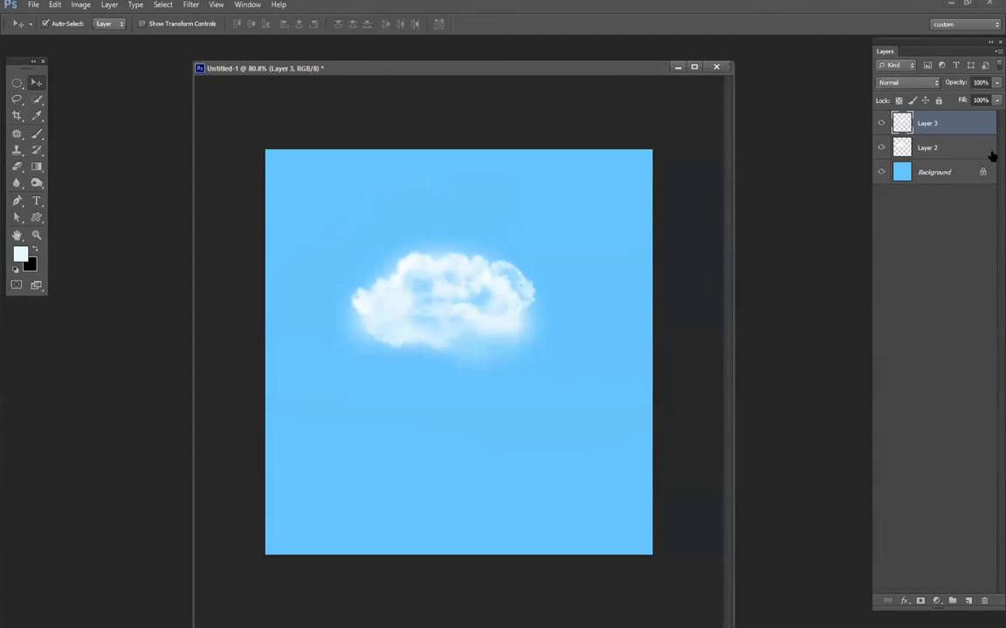
drag(953, 85, 943, 98)
click(956, 145)
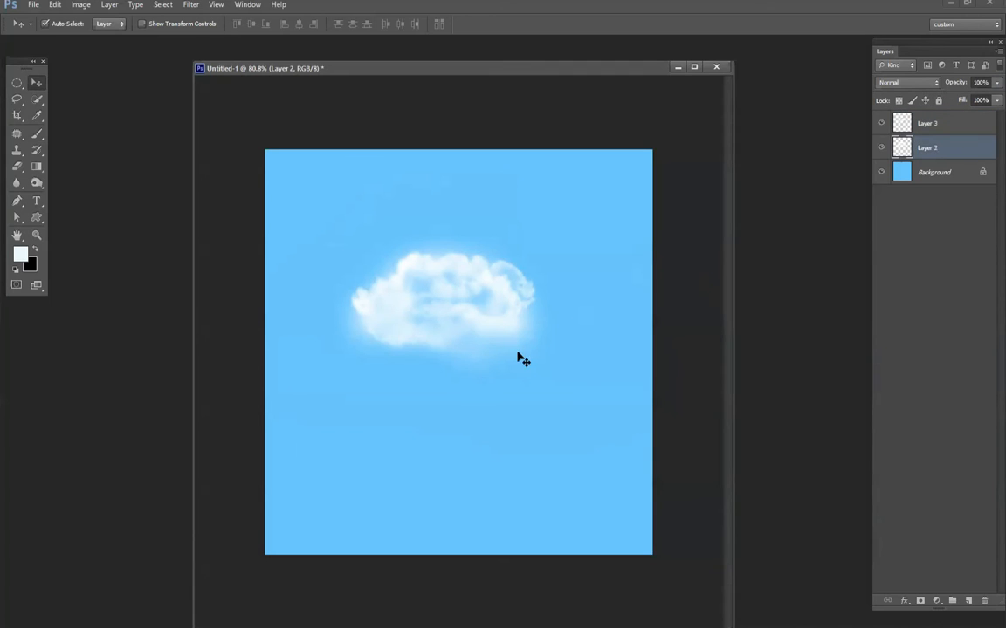
key(e)
mouse_move(407, 329)
mouse_down()
mouse_move(446, 331)
mouse_move(454, 313)
mouse_move(411, 311)
mouse_move(471, 322)
mouse_up()
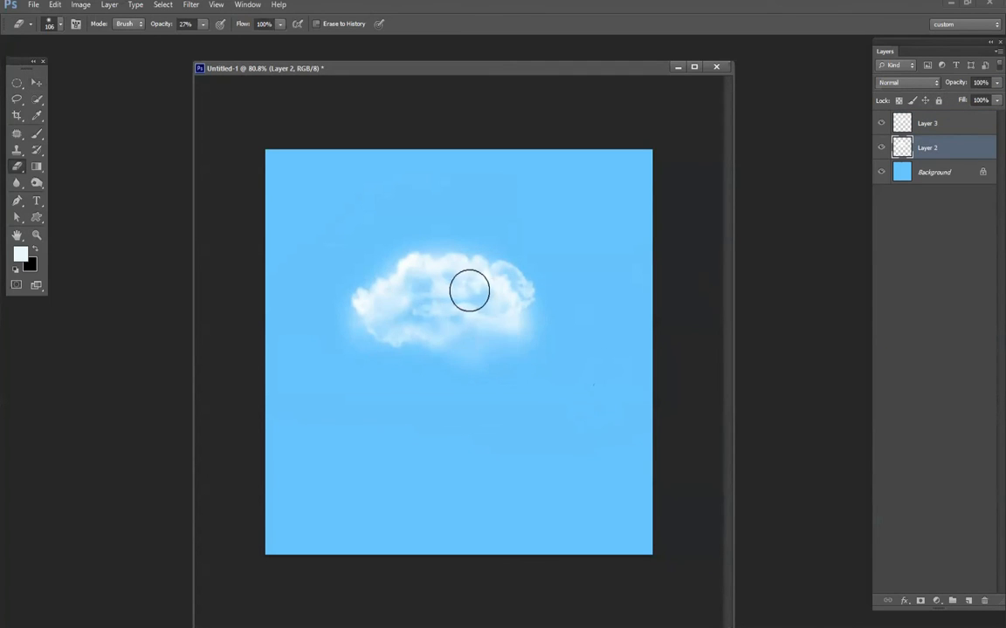
shift+click(925, 123)
key(ctrl+e)
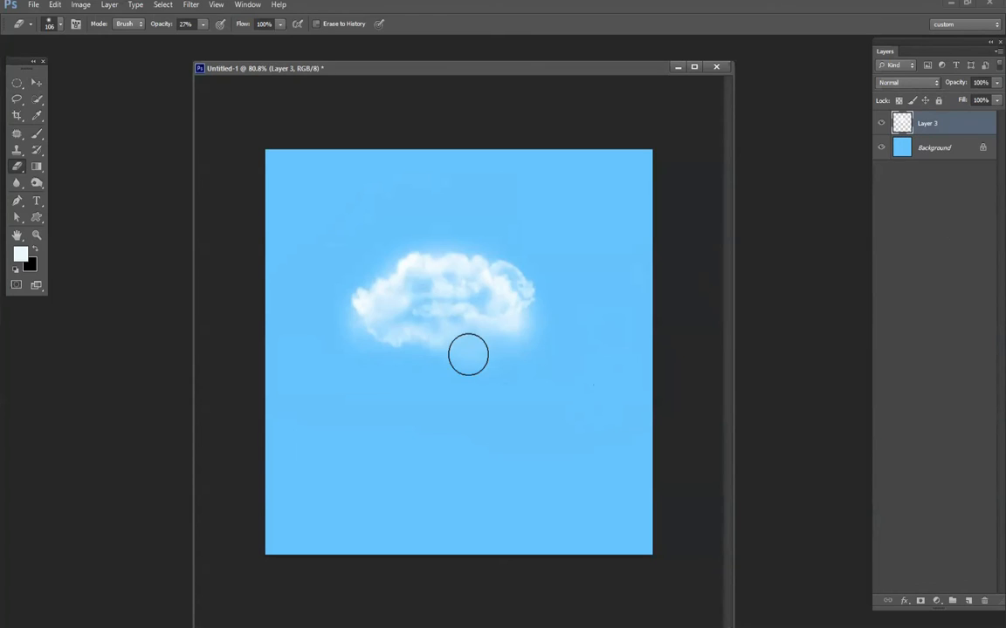
- Reposition the cloud in the sky and duplicate its layer, offsetting the copy toward the upper right
key(v)
drag(431, 274, 473, 251)
scroll(362, 233, up, 2)
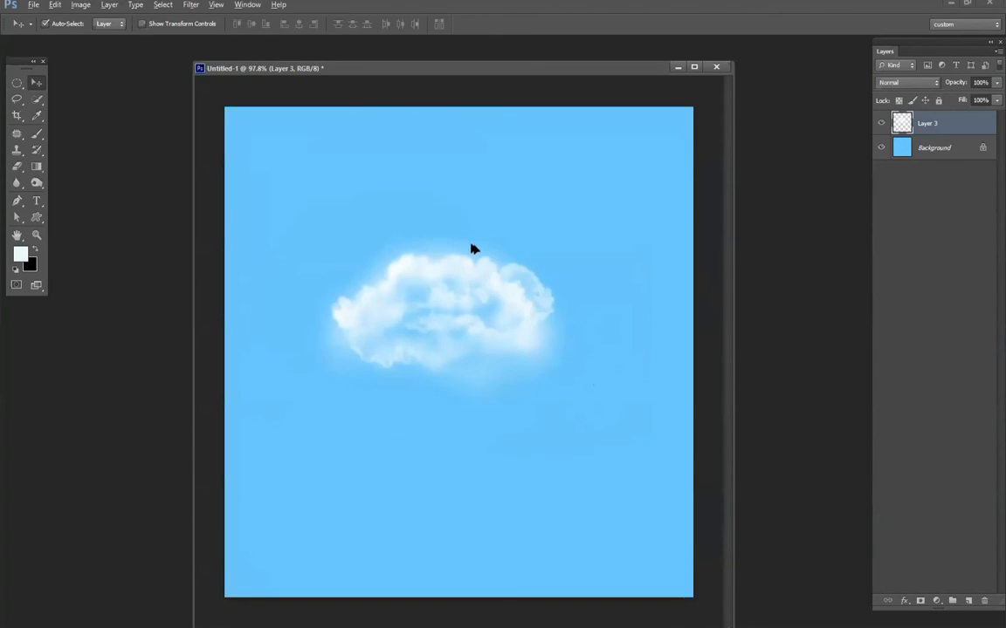
scroll(473, 251, down, 2)
drag(428, 282, 506, 241)
- Scale the cloud copy down, place it behind the large cloud's upper right, and erase its lower part softly
key(ctrl+t)
drag(617, 352, 511, 280)
drag(516, 346, 471, 360)
drag(477, 241, 472, 220)
drag(527, 284, 537, 270)
key(Return)
key(e)
mouse_move(439, 227)
mouse_down()
mouse_move(422, 227)
mouse_move(451, 251)
mouse_move(438, 228)
mouse_move(487, 229)
mouse_move(494, 254)
mouse_up()
- Enlarge the Layer 3 cloud to about 126%, shift it to the canvas's left edge, and erase its lower-right part at 27% opacity
key(v)
scroll(460, 267, up, 2)
click(443, 262)
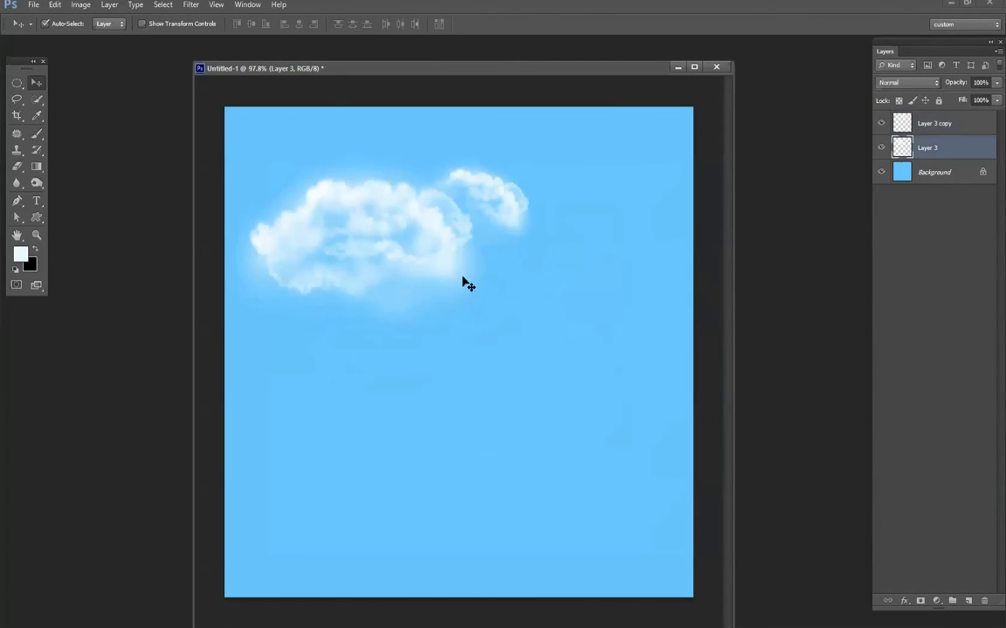
key(ctrl+t)
drag(499, 348, 572, 386)
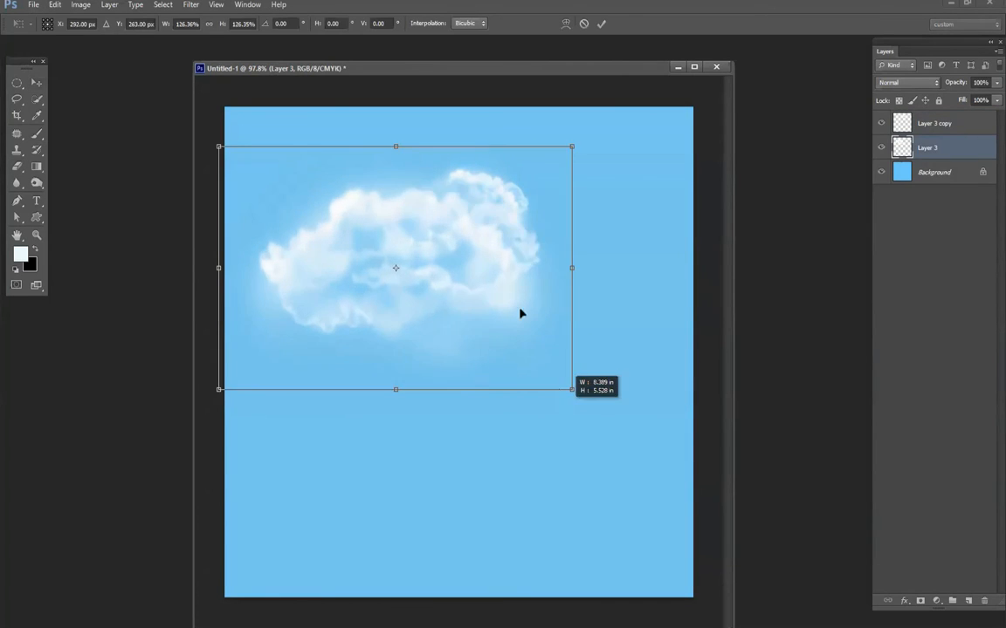
drag(519, 314, 449, 260)
key(Return)
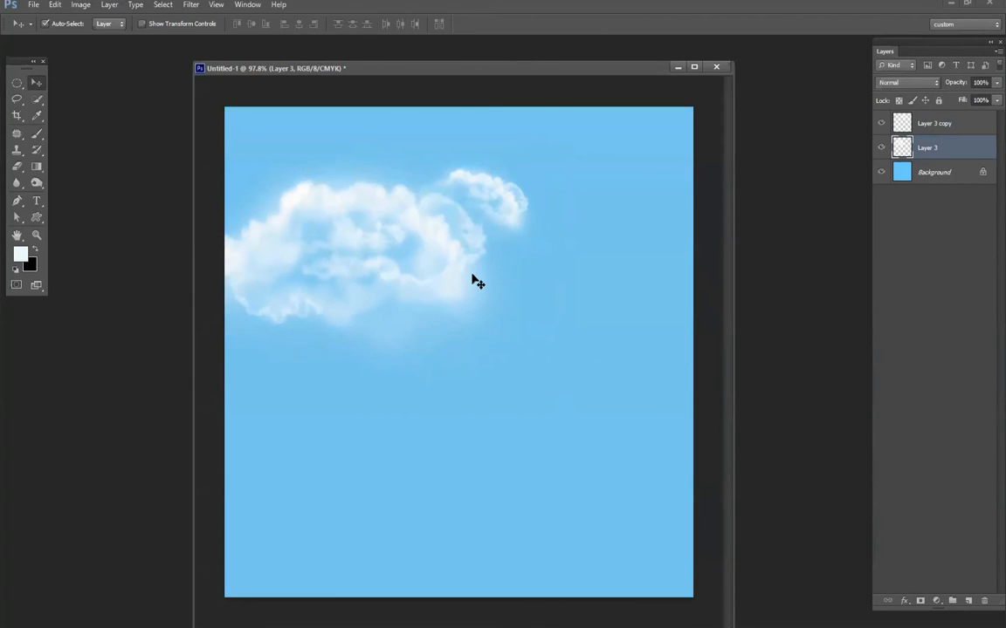
key(ctrl+y)
key(e)
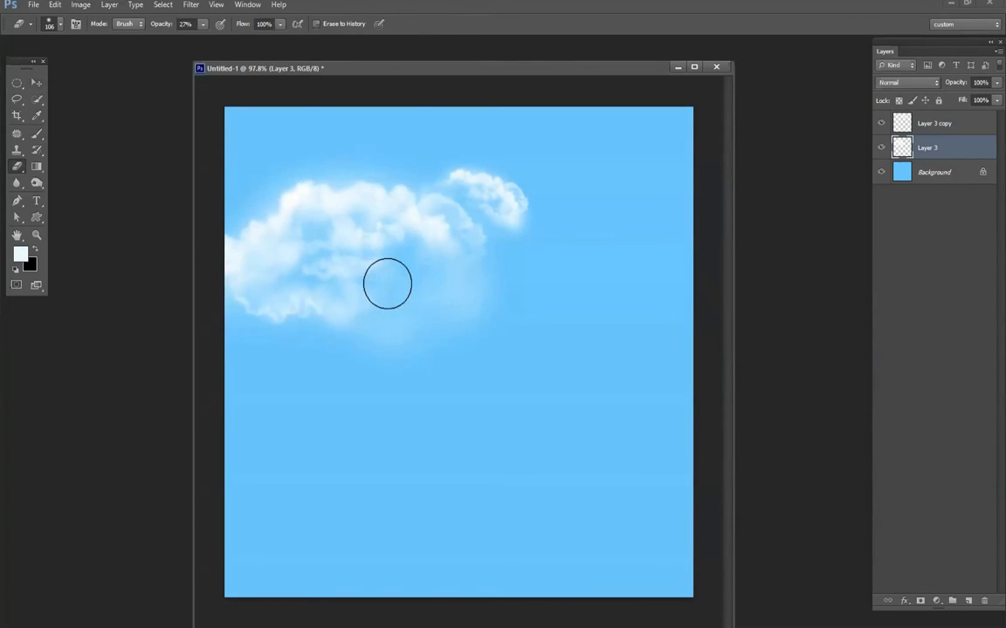
- Duplicate the large cloud, flip the copy horizontally, shrink it, and place it in the sky's upper right
key(v)
drag(380, 206, 594, 271)
key(ctrl+t)
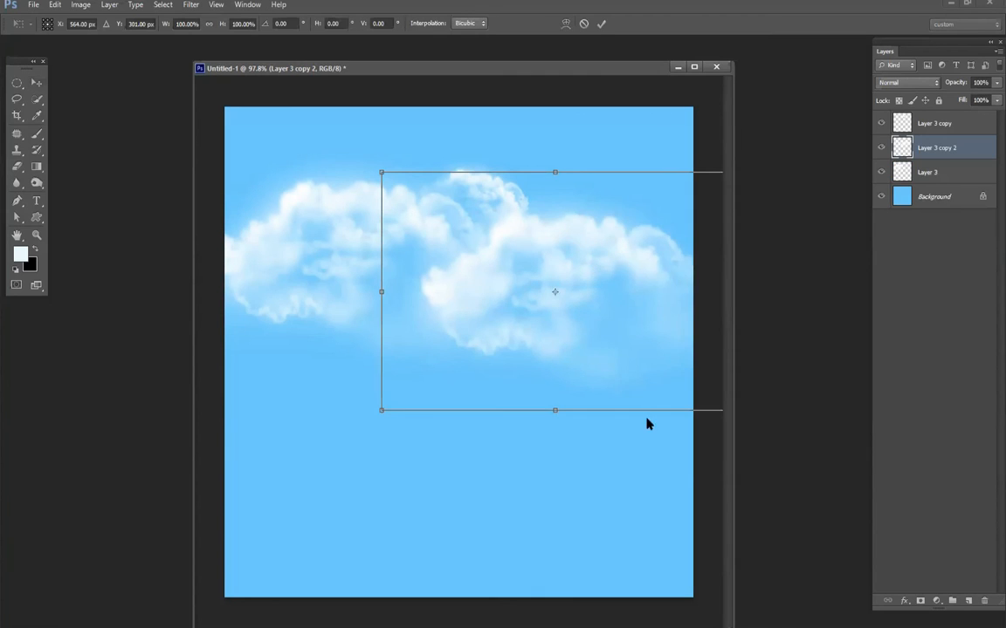
right_click(646, 419)
click(646, 450)
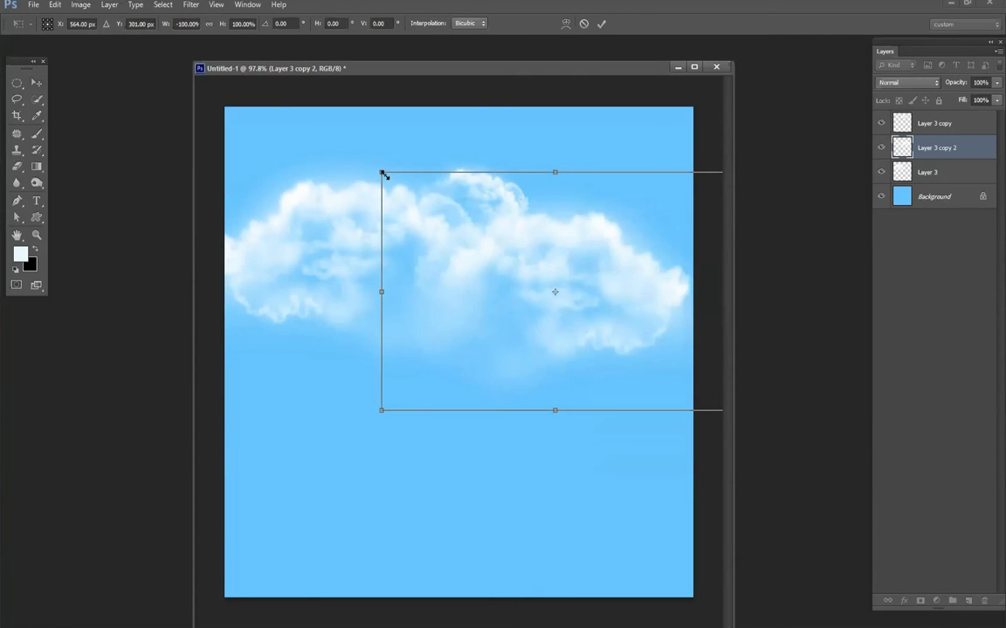
drag(382, 173, 422, 222)
drag(664, 405, 696, 286)
drag(632, 295, 596, 196)
key(Return)
- Duplicate the Layer 3 cloud again, flip the copy horizontally and reposition it in the sky
drag(408, 233, 591, 249)
key(ctrl+t)
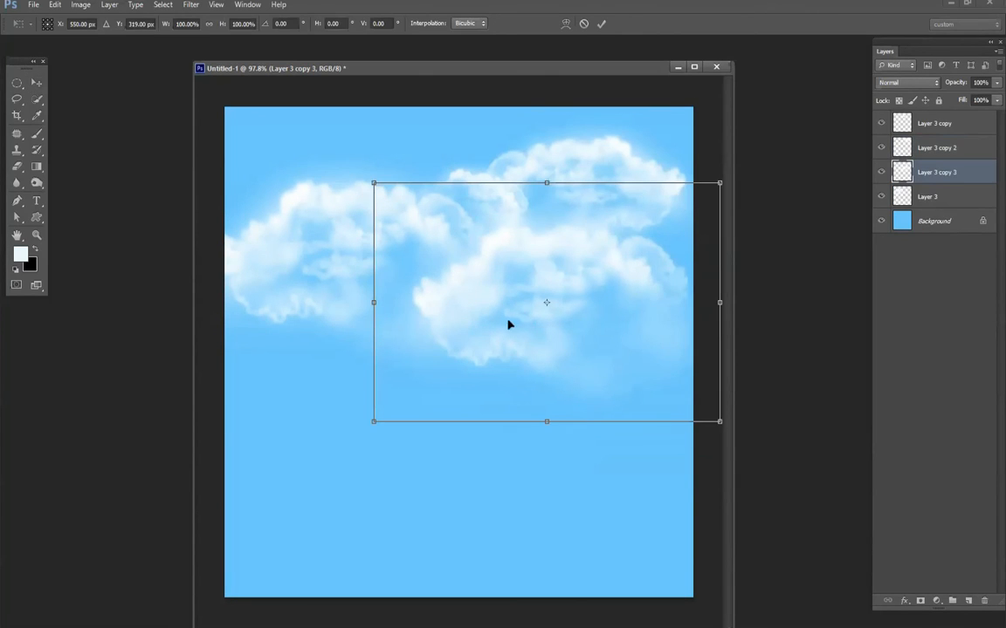
right_click(622, 281)
click(650, 464)
mouse_move(599, 291)
mouse_down()
mouse_move(652, 327)
mouse_move(661, 366)
mouse_move(547, 274)
mouse_move(582, 244)
mouse_move(469, 258)
mouse_move(498, 263)
mouse_up()
key(Return)
- Soften the flipped cloud with the eraser and duplicate it, leaving one at the upper left and one at the right below the small cloud
key(e)
key(v)
mouse_move(374, 114)
mouse_down()
mouse_move(379, 107)
mouse_move(202, 123)
mouse_move(460, 150)
mouse_move(397, 162)
mouse_move(472, 184)
mouse_up()
key(e)
key(v)
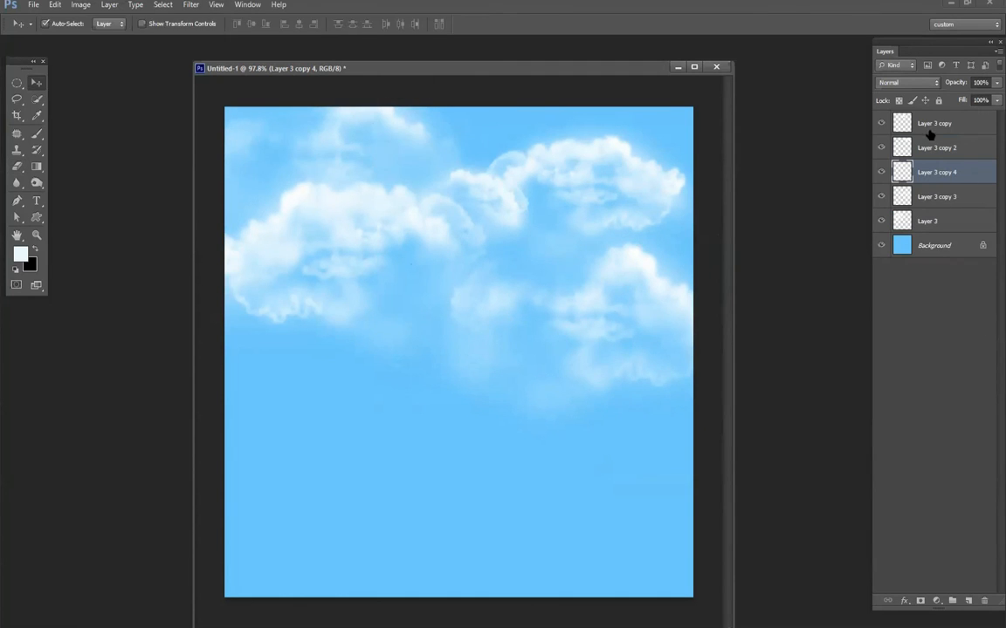
- Make a circular selection between the clouds and add a new layer above Layer 3 copy
key(alt+bracketright)
key(alt+bracketright)
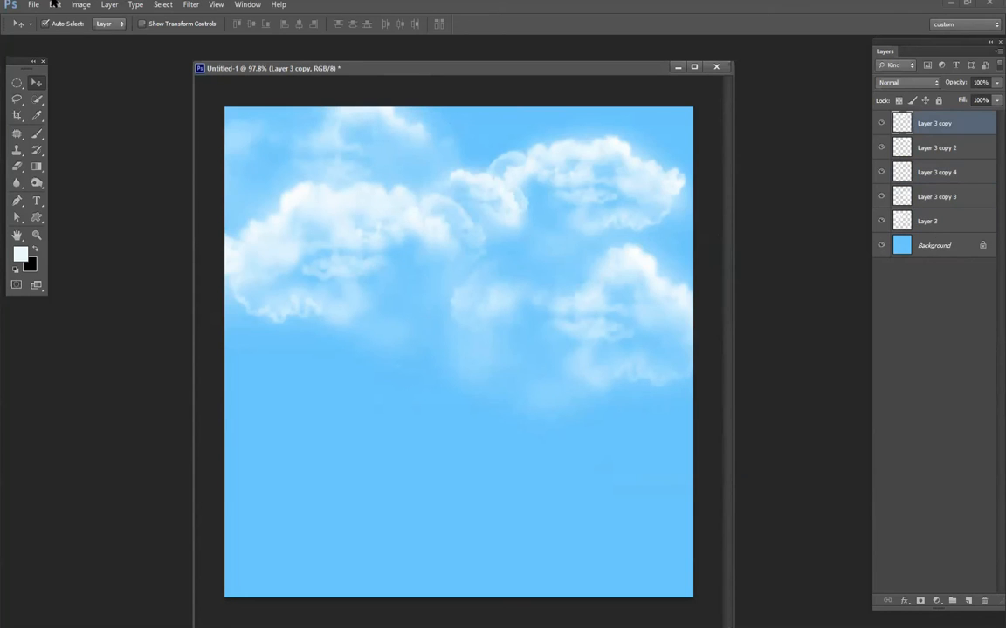
click(18, 84)
drag(401, 164, 586, 358)
drag(464, 258, 438, 236)
drag(390, 164, 544, 324)
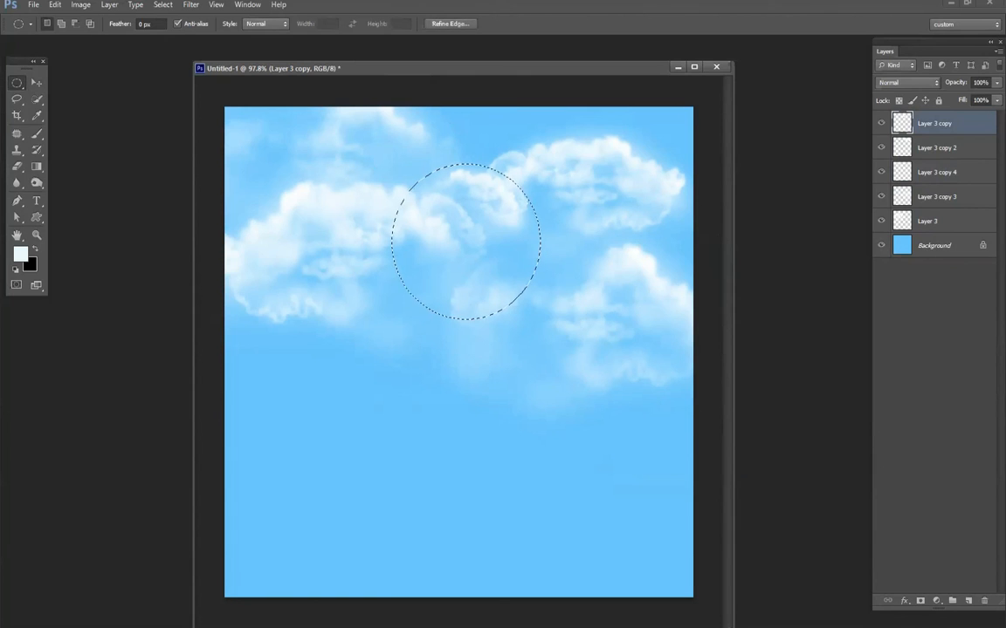
click(967, 602)
- Set the brush's foreground color to golden yellow ffba00
key(b)
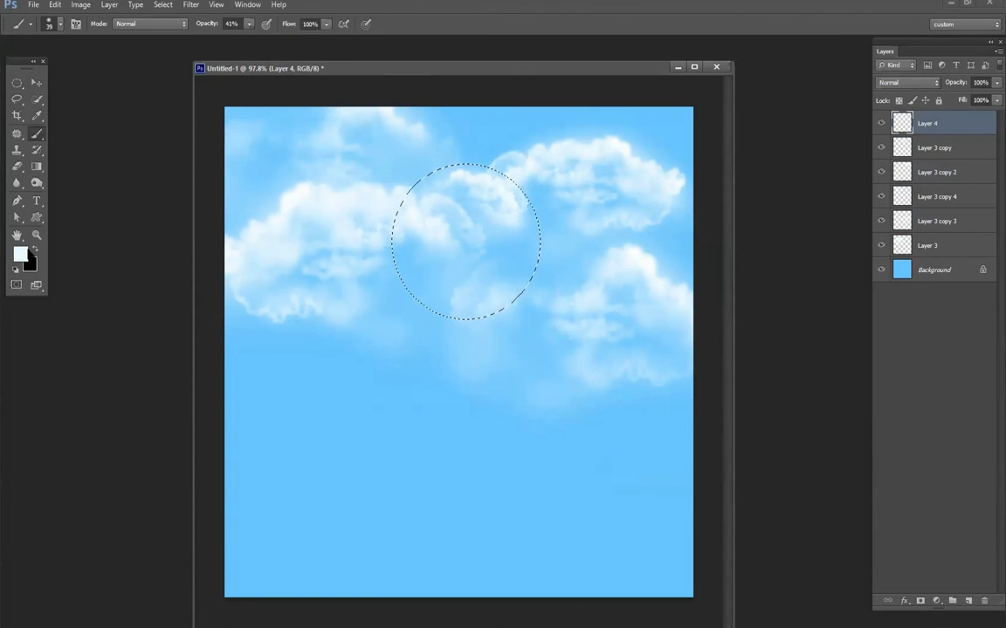
click(26, 251)
click(669, 359)
click(655, 223)
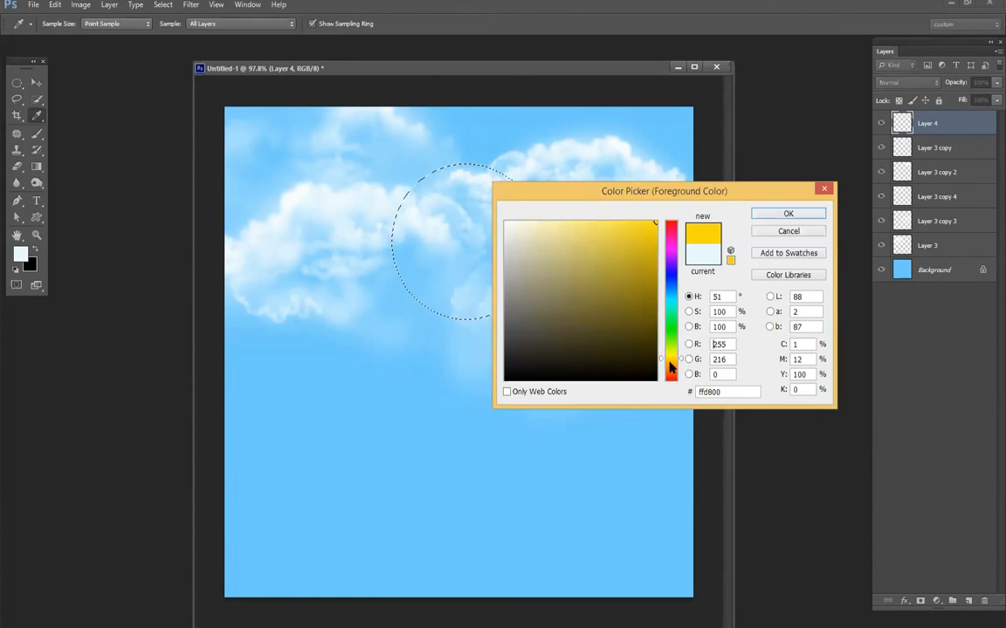
click(667, 361)
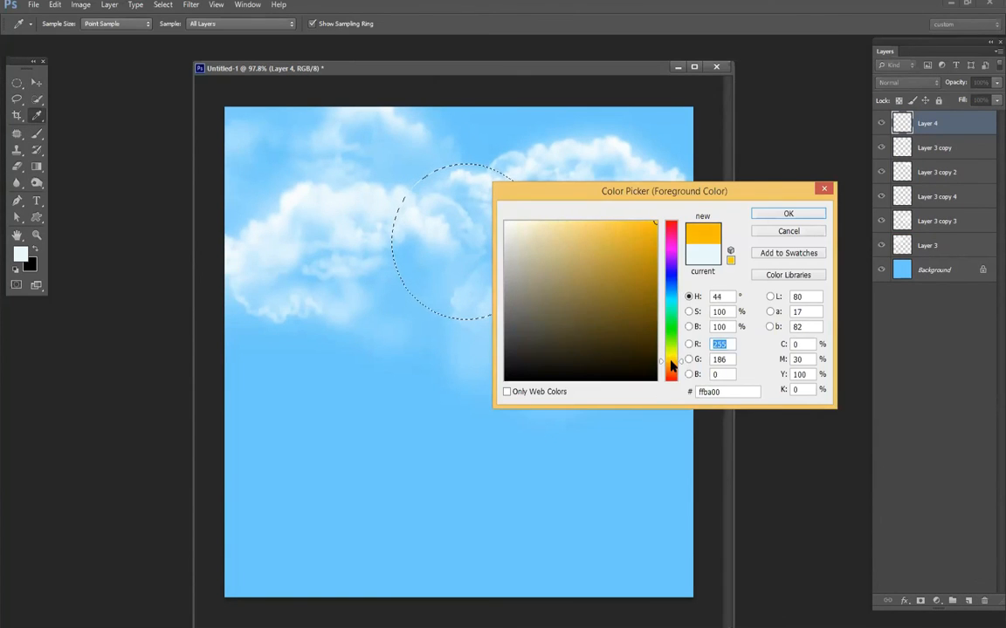
click(788, 218)
- Paint a soft yellow sun inside the circular selection, deselect it, and move Layer 4 beneath Layer 3 copy 3
right_click(443, 170)
mouse_move(419, 164)
mouse_down()
mouse_move(535, 180)
mouse_move(547, 216)
mouse_move(437, 236)
mouse_move(410, 210)
mouse_up()
key(ctrl+d)
drag(931, 128, 927, 228)
- Turn off Auto-Select, move the sun up behind the upper clouds, and soften its left side with the eraser
key(v)
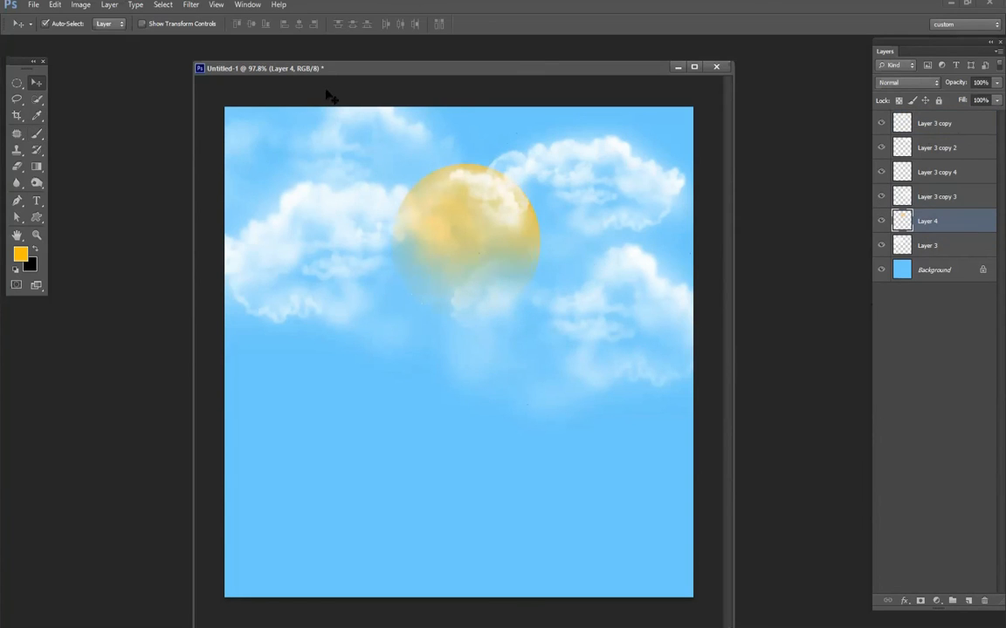
click(68, 25)
mouse_move(442, 275)
mouse_down()
mouse_move(474, 225)
mouse_move(501, 250)
mouse_up()
key(e)
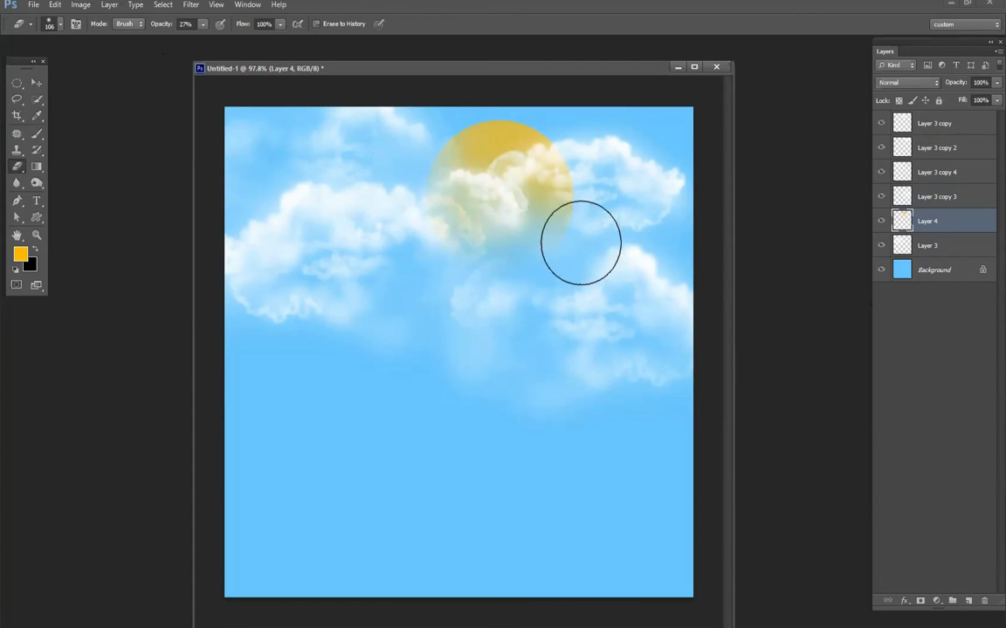
- Add a layer above Layer 3 and paint a glow around the sun with its sampled yellow, using a 484 px brush at 41% opacity
click(941, 244)
click(966, 604)
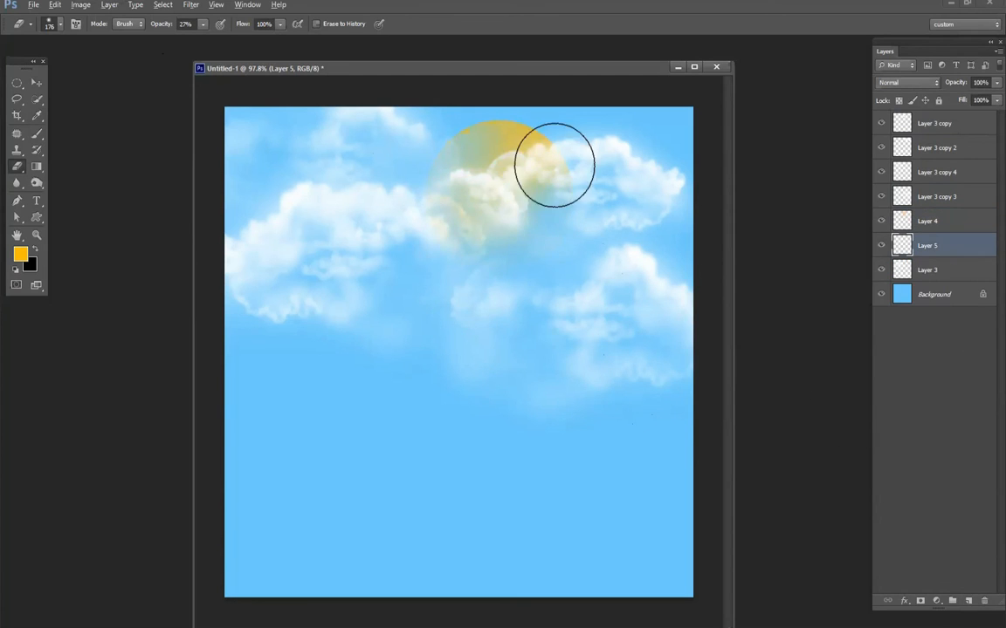
click(37, 134)
alt+click(524, 137)
right_click(572, 227)
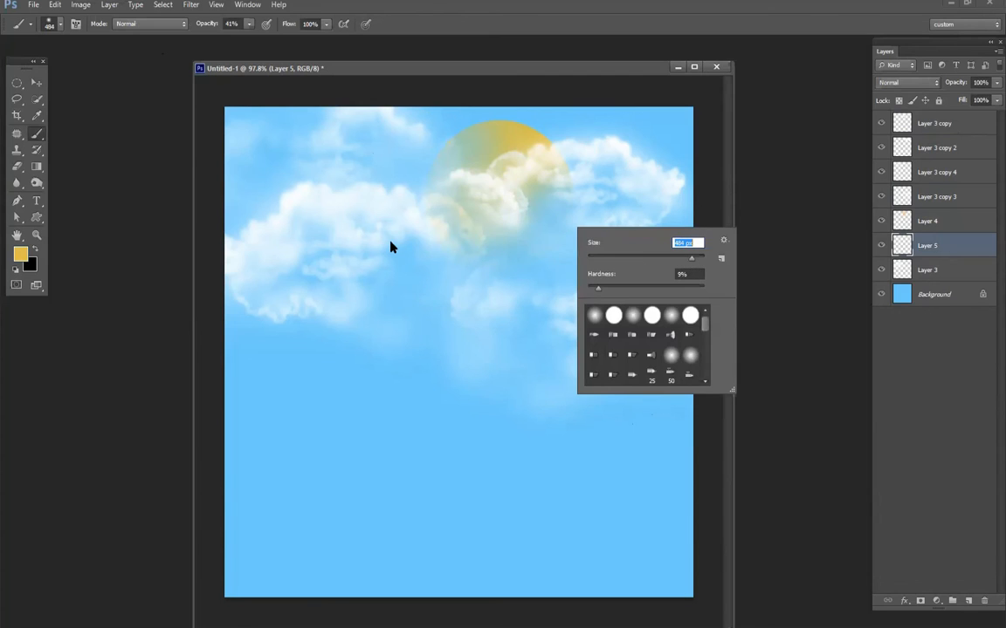
click(538, 263)
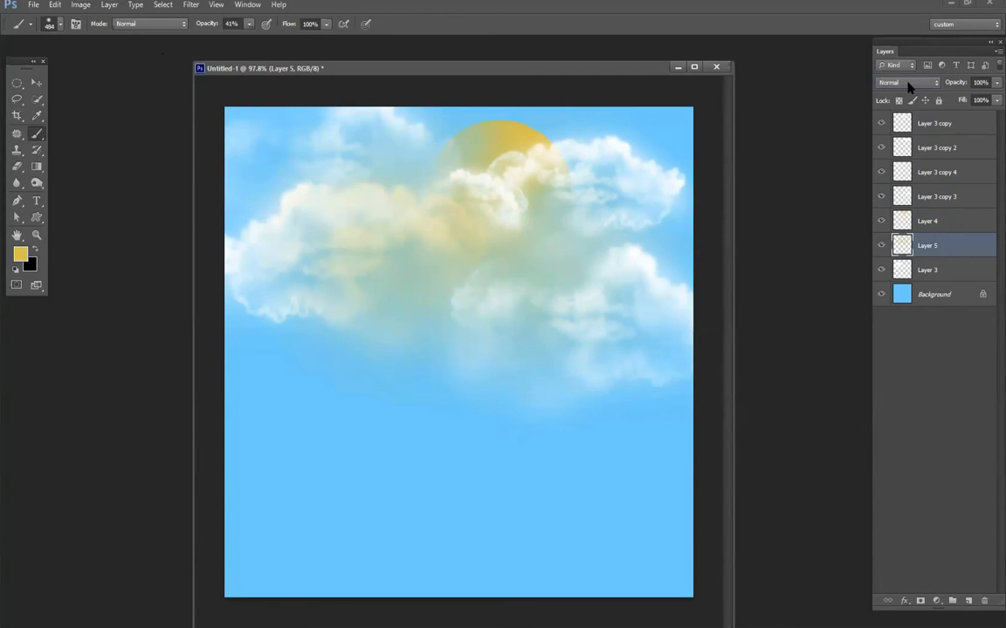
- Try blending modes on the glow layer, settle on Linear Light, and lower its opacity to 37%
scroll(907, 85, down, 5)
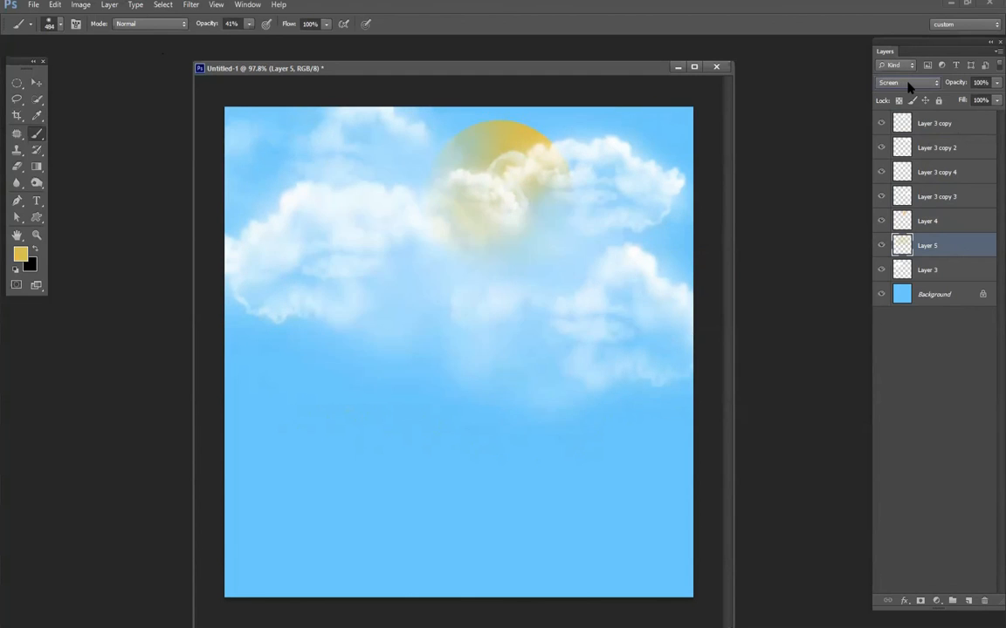
scroll(908, 84, down, 2)
scroll(907, 85, down, 2)
scroll(908, 85, down, 1)
scroll(908, 84, down, 1)
scroll(908, 86, down, 1)
scroll(908, 85, up, 1)
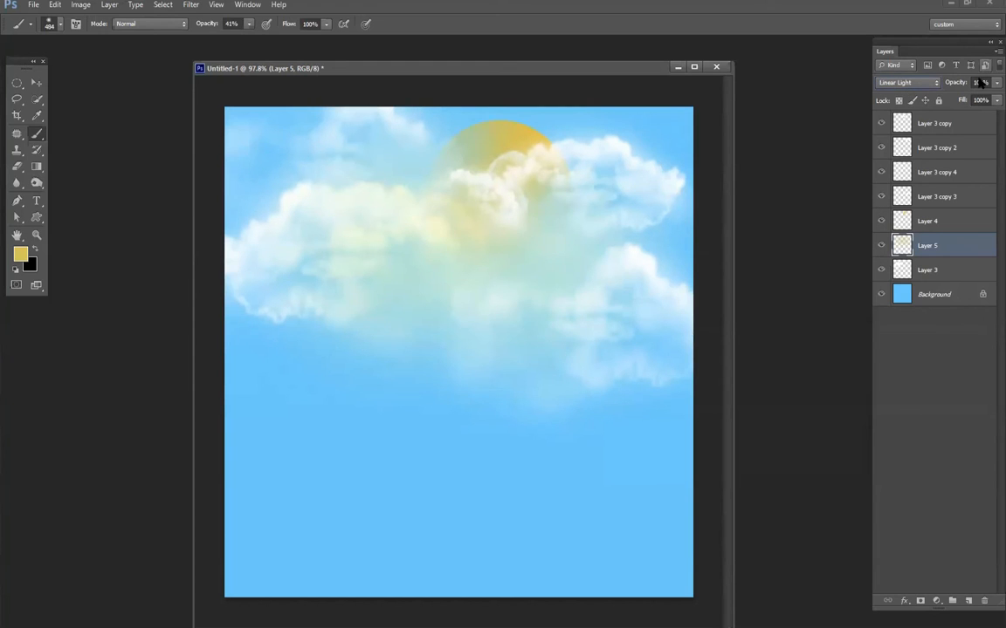
drag(955, 85, 919, 102)
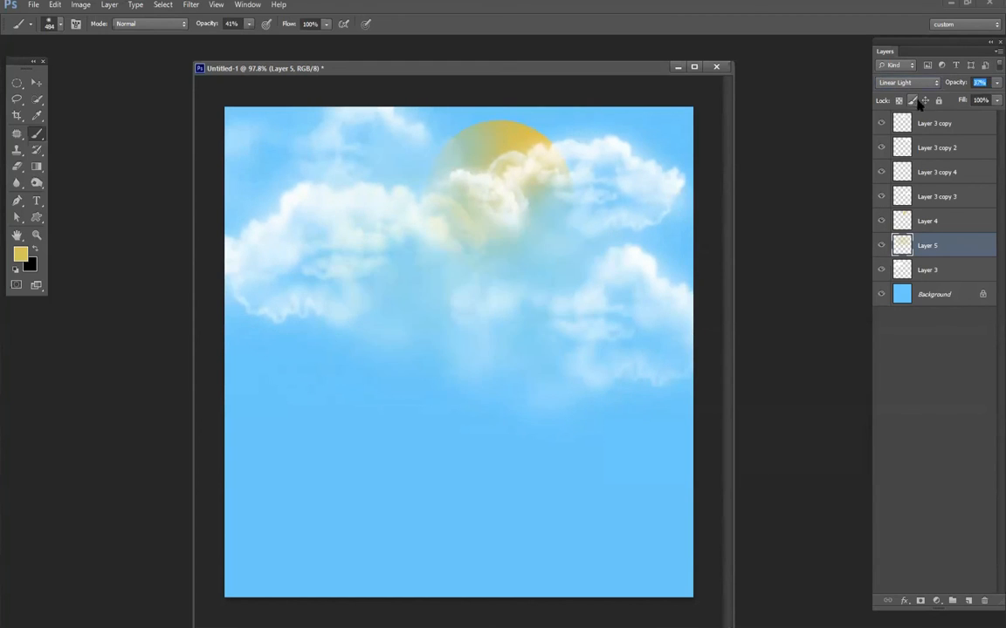
- Adjust the Background's Hue/Saturation to hue +3, saturation +35 and lightness -8
click(923, 295)
key(ctrl+u)
mouse_move(689, 433)
mouse_down()
mouse_move(671, 439)
mouse_move(678, 446)
mouse_up()
drag(689, 404, 674, 410)
click(712, 410)
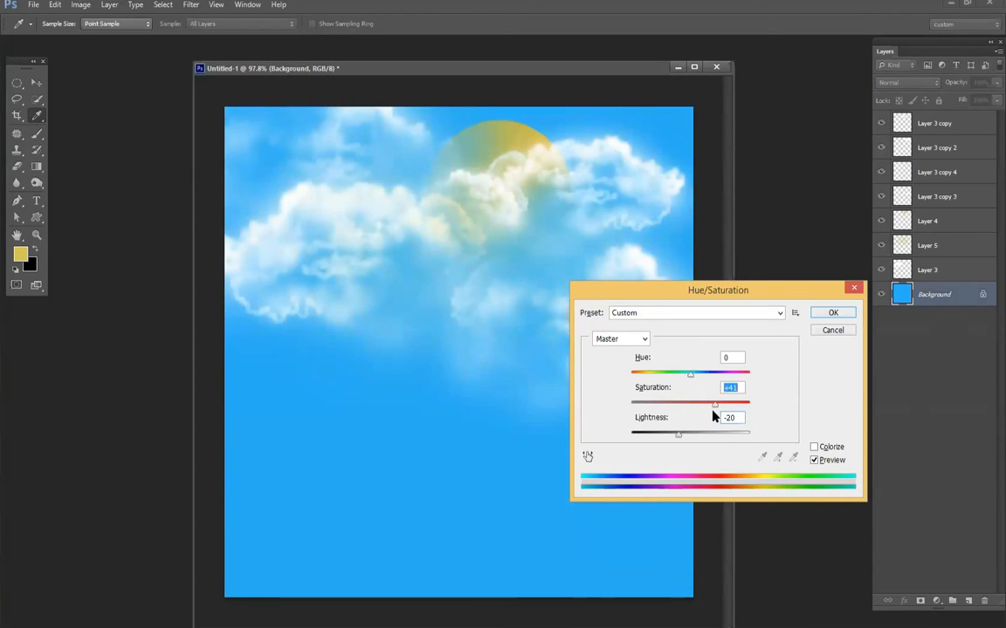
drag(686, 381, 691, 384)
drag(681, 441, 685, 442)
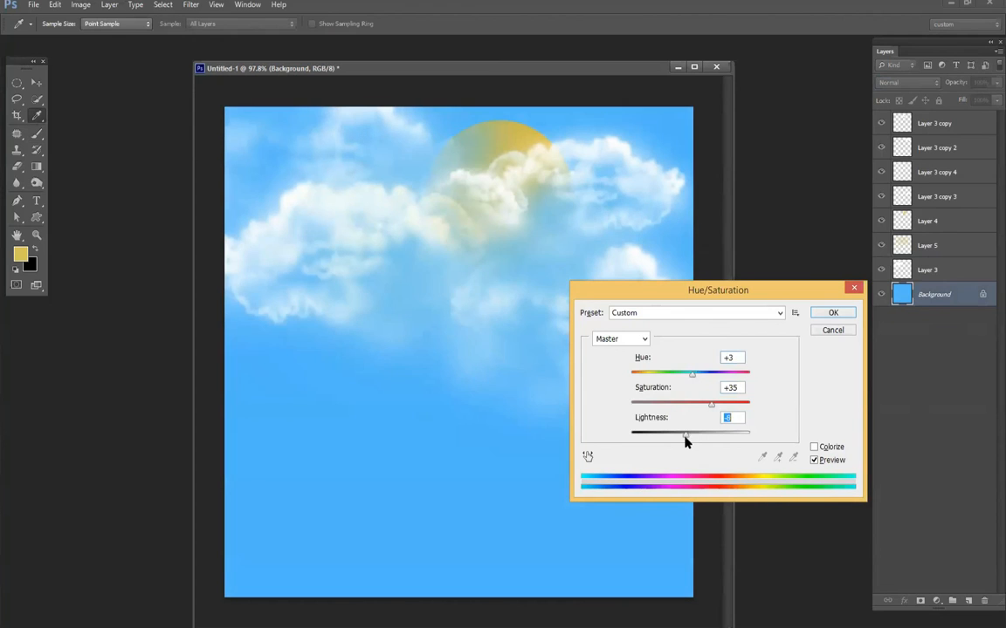
click(833, 313)
- Add a layer above the Background and paint pale blue c8e6fa haze across the top of the sky
click(969, 601)
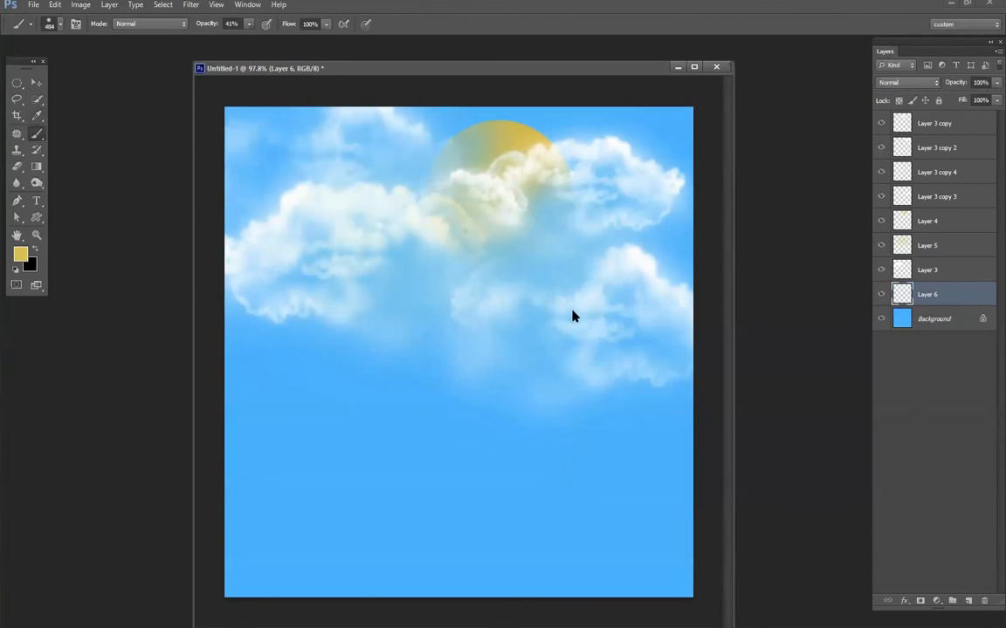
alt+click(463, 115)
drag(599, 223, 534, 224)
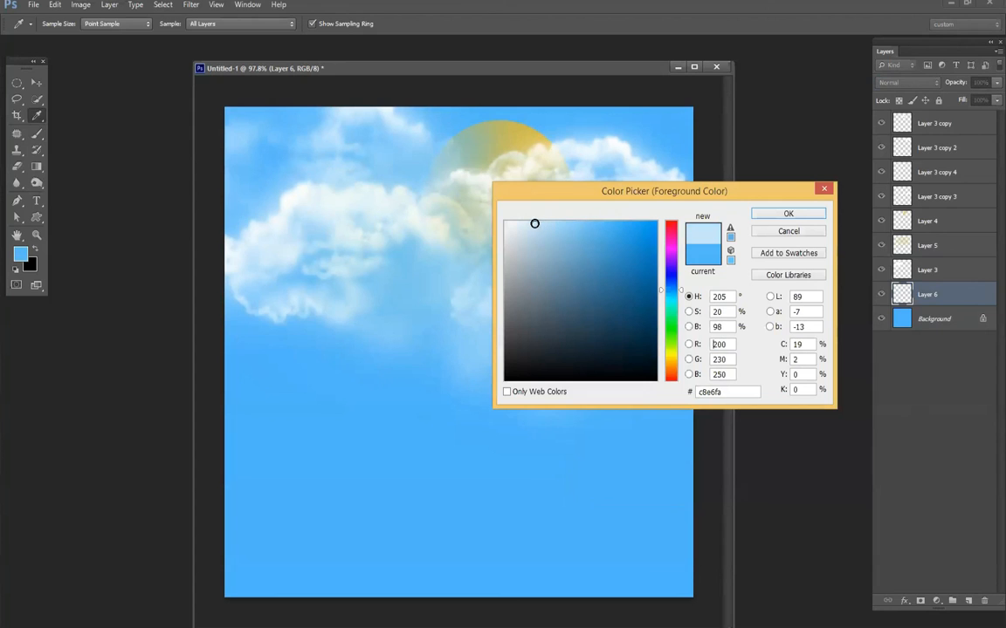
click(788, 214)
key(b)
scroll(543, 195, down, 3)
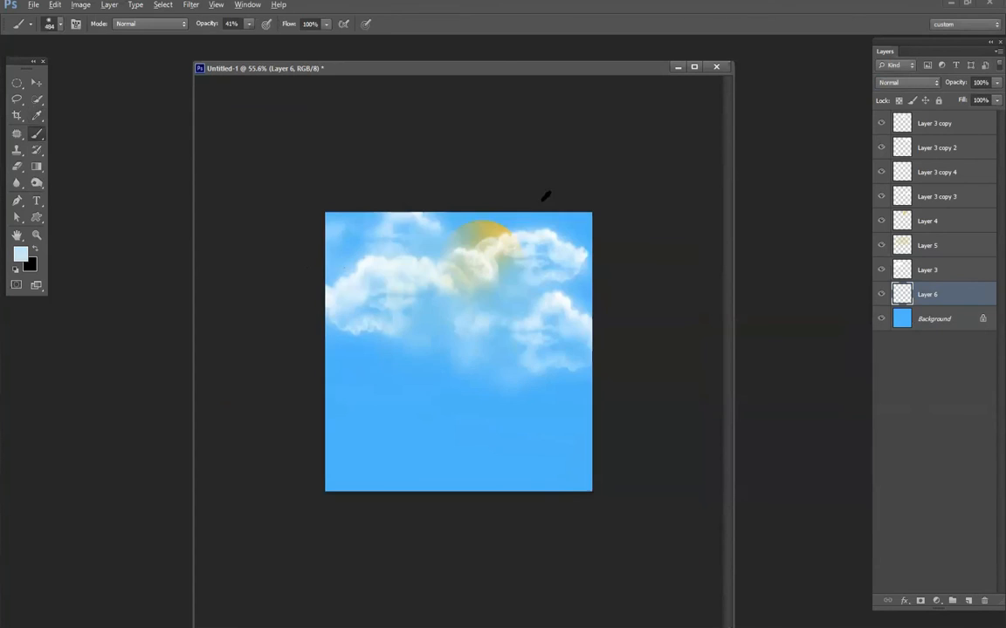
- Choose a muted grey-blue foreground color and paint soft shading behind and beneath the clouds on Layer 6
click(20, 255)
click(554, 325)
click(535, 300)
click(788, 214)
drag(345, 345, 518, 343)
drag(528, 280, 616, 351)
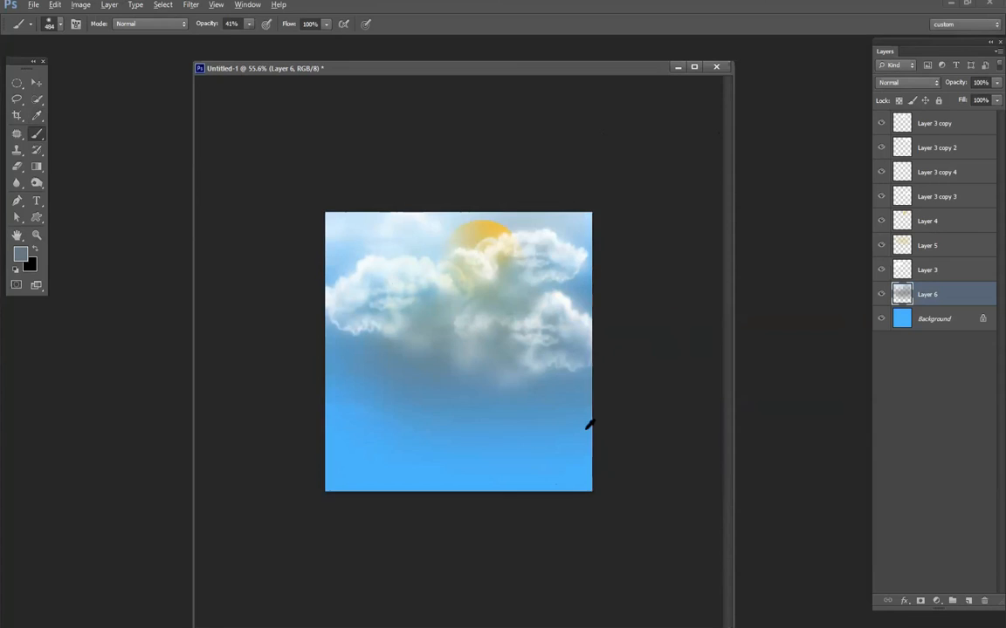
- Shift the hue of the sun on Layer 4 to -7 for a more orange tone
scroll(587, 428, up, 4)
click(35, 82)
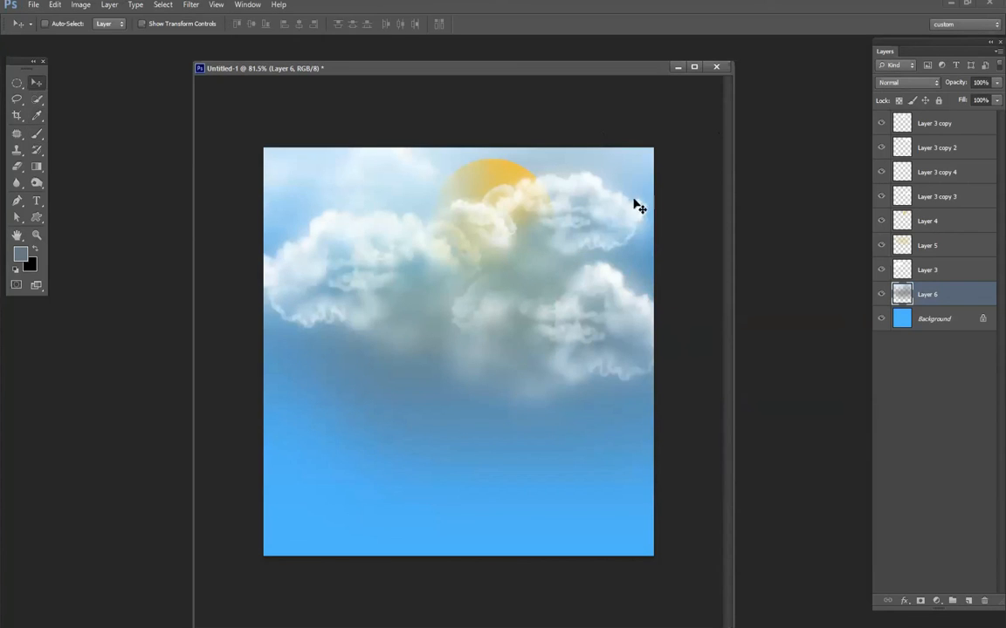
click(930, 222)
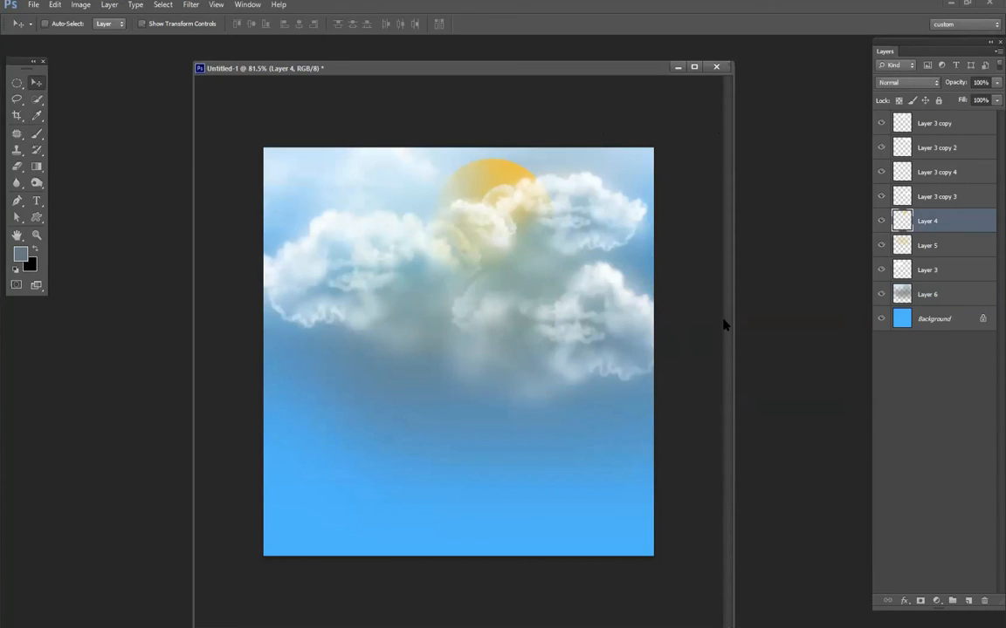
key(ctrl+u)
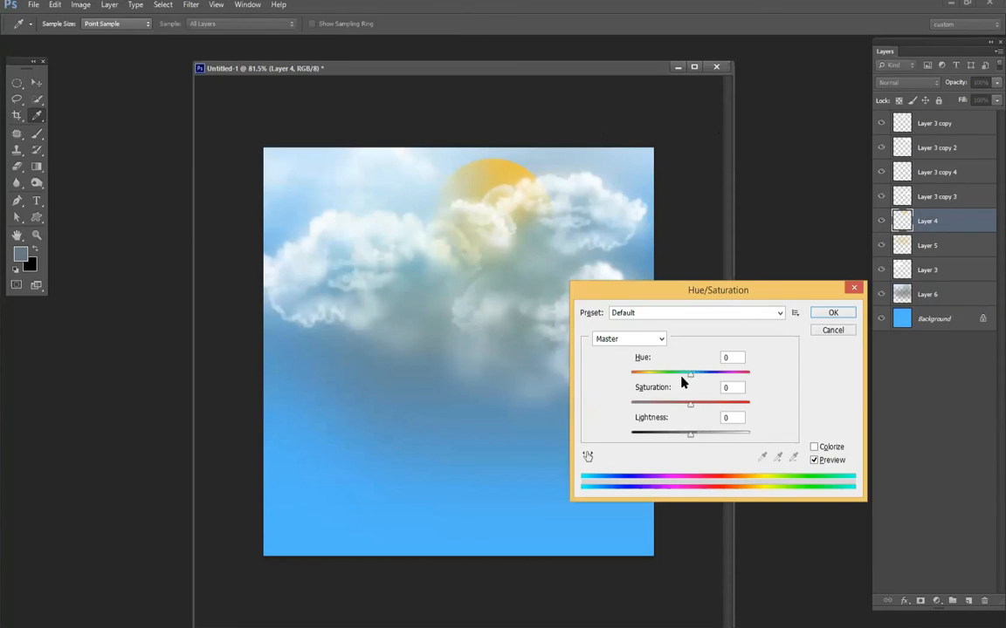
click(682, 373)
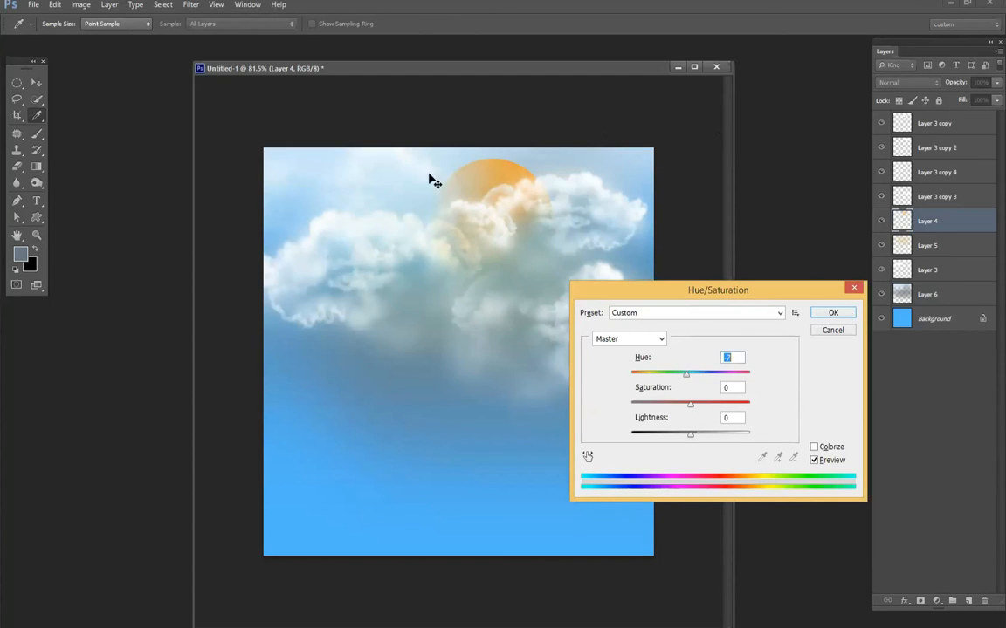
key(Return)
- Add a layer above Layer 4 and paint a faint sun-orange glow over the surrounding clouds with a 484 px brush at 10% opacity
click(968, 601)
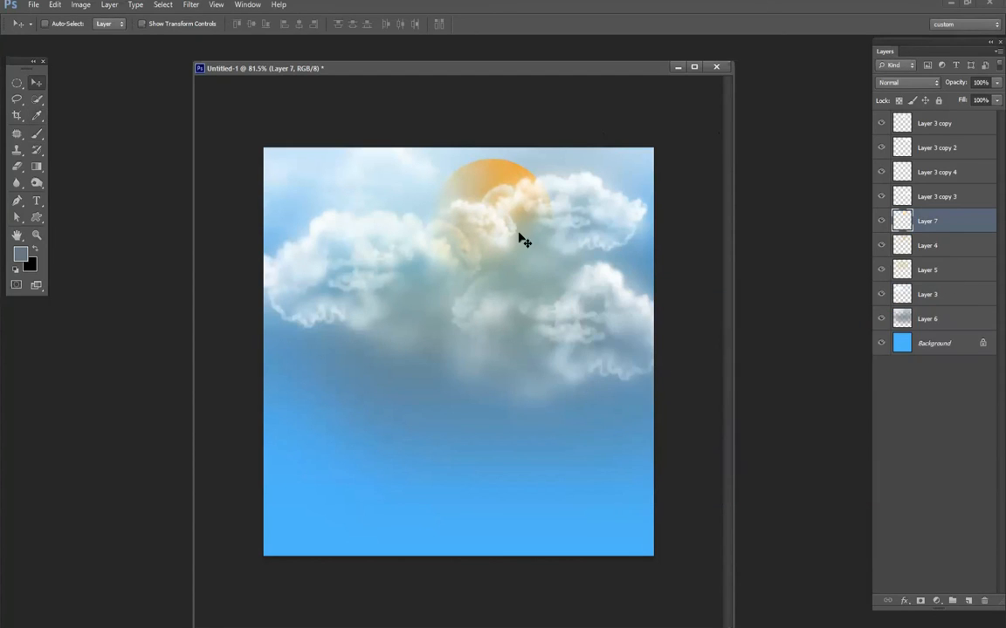
key(b)
alt+click(517, 173)
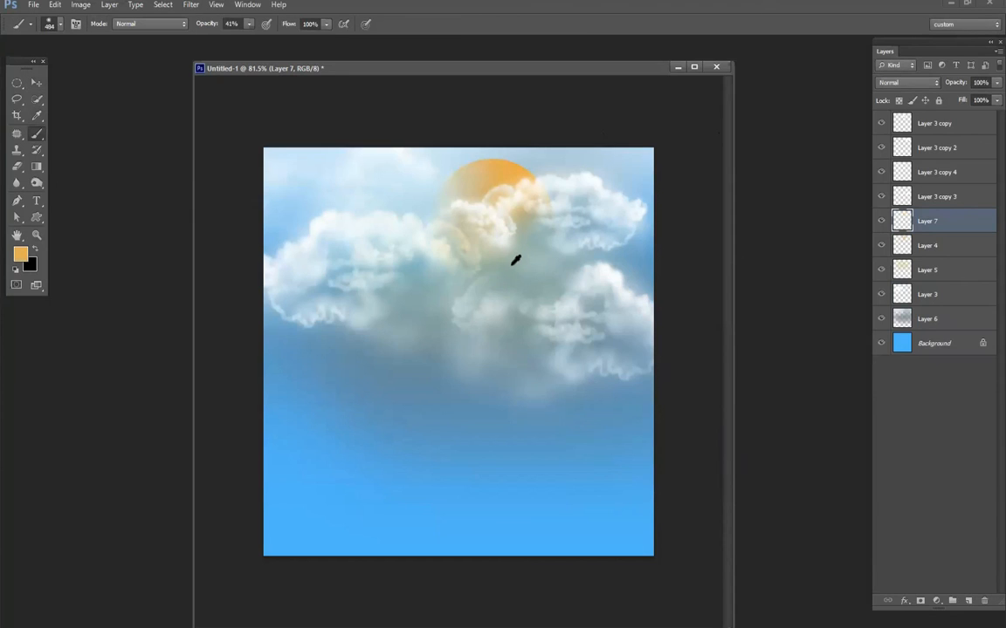
right_click(516, 262)
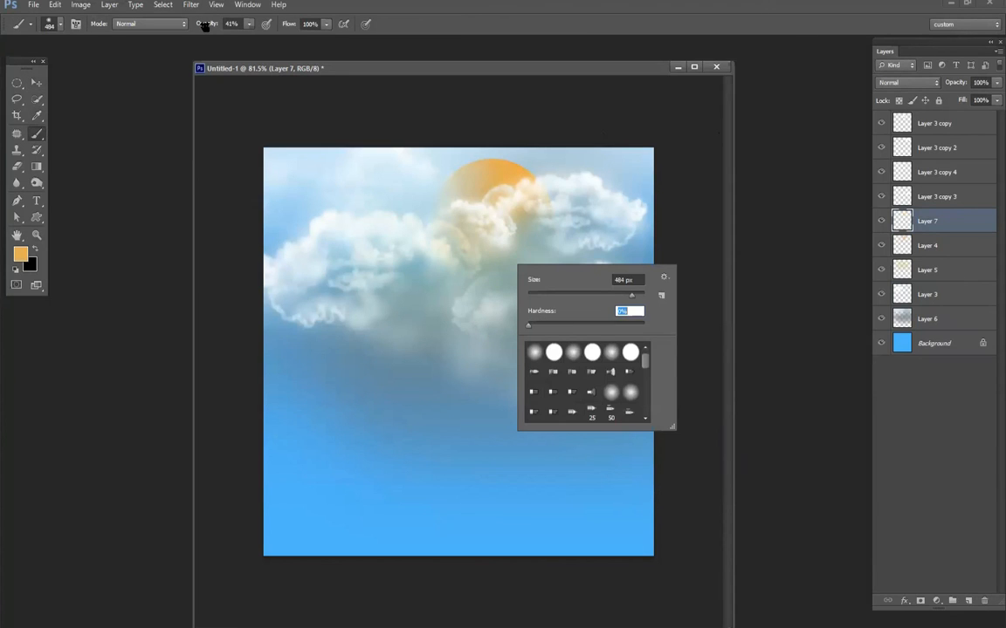
drag(188, 31, 169, 31)
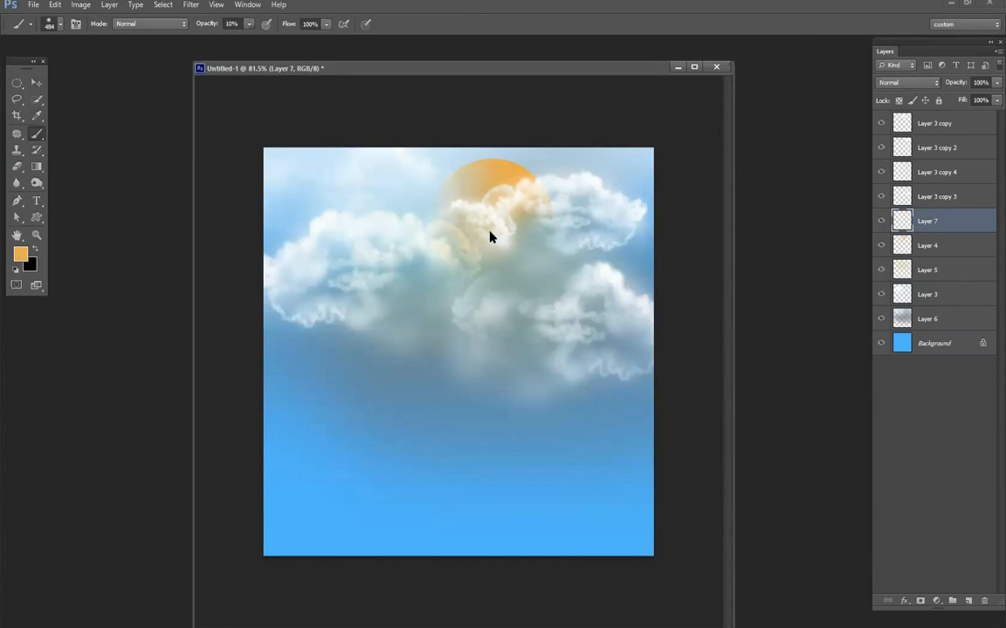
click(410, 221)
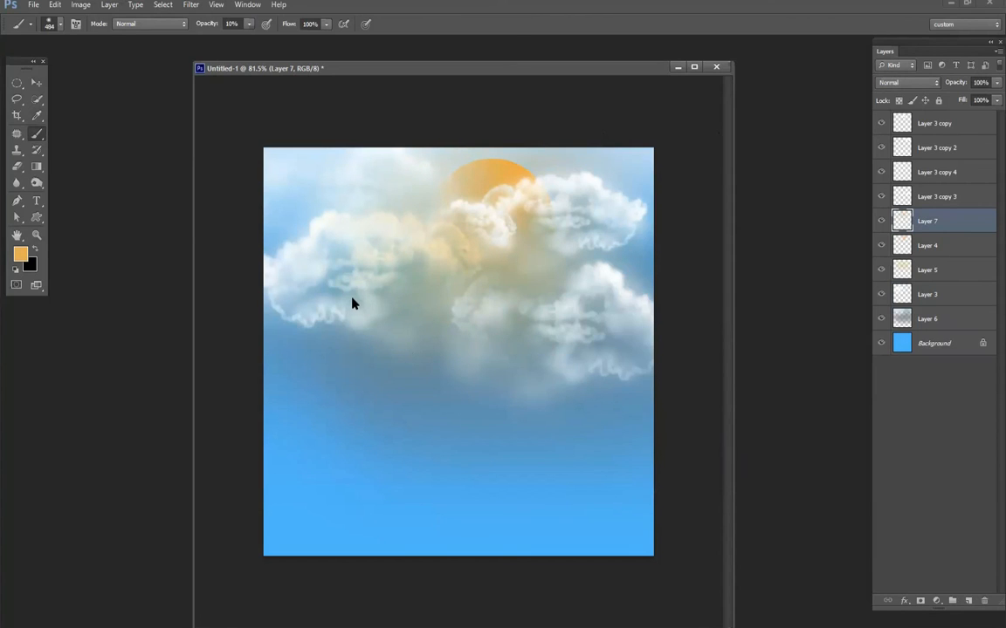
- Set the brush size to 180 px and tint the outer clouds with the same orange on Layer 7
right_click(548, 330)
text(180)
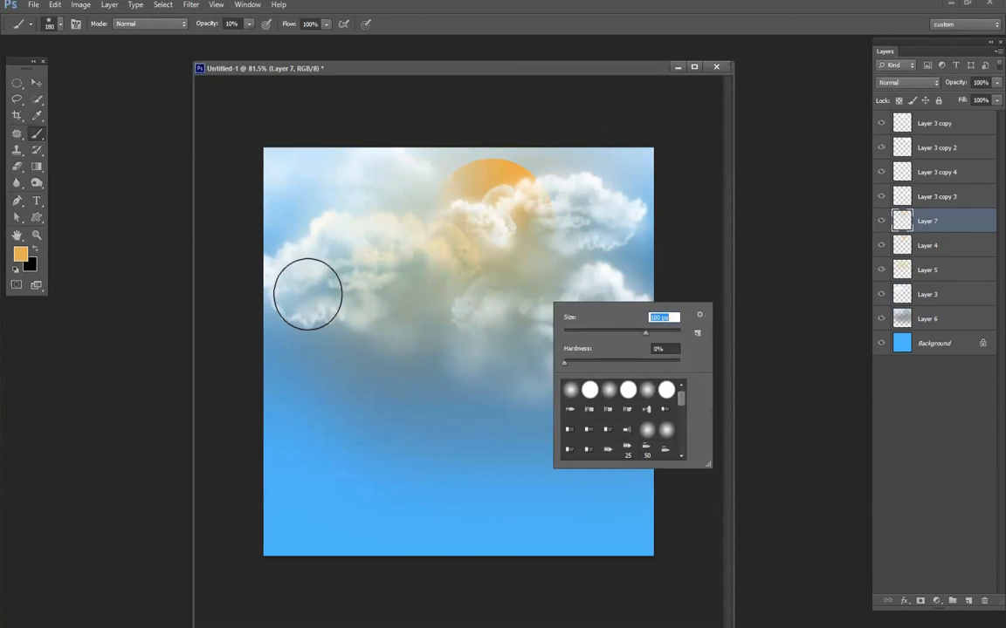
key(Return)
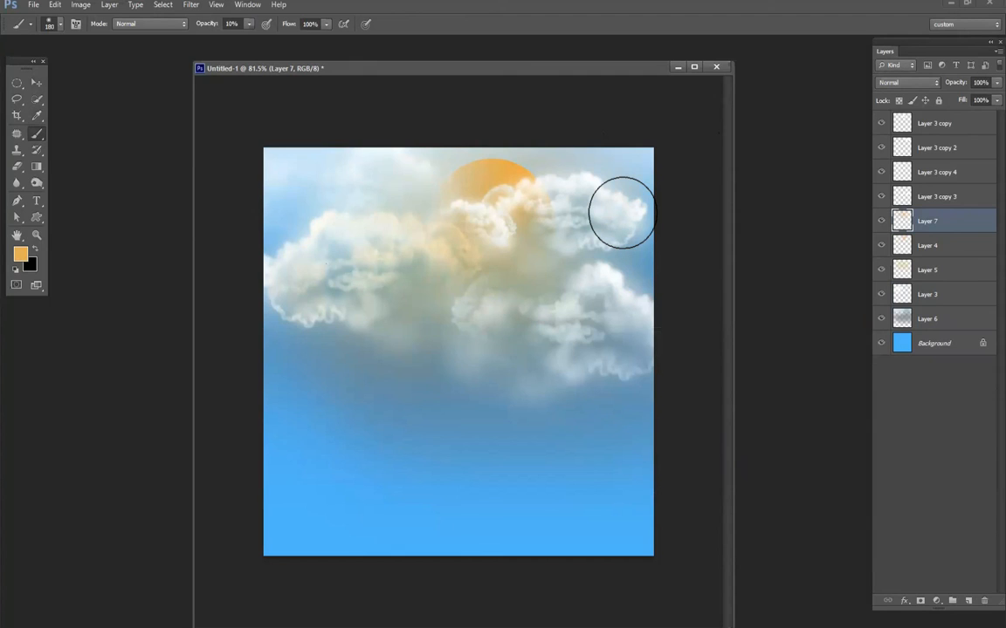
click(622, 213)
click(631, 336)
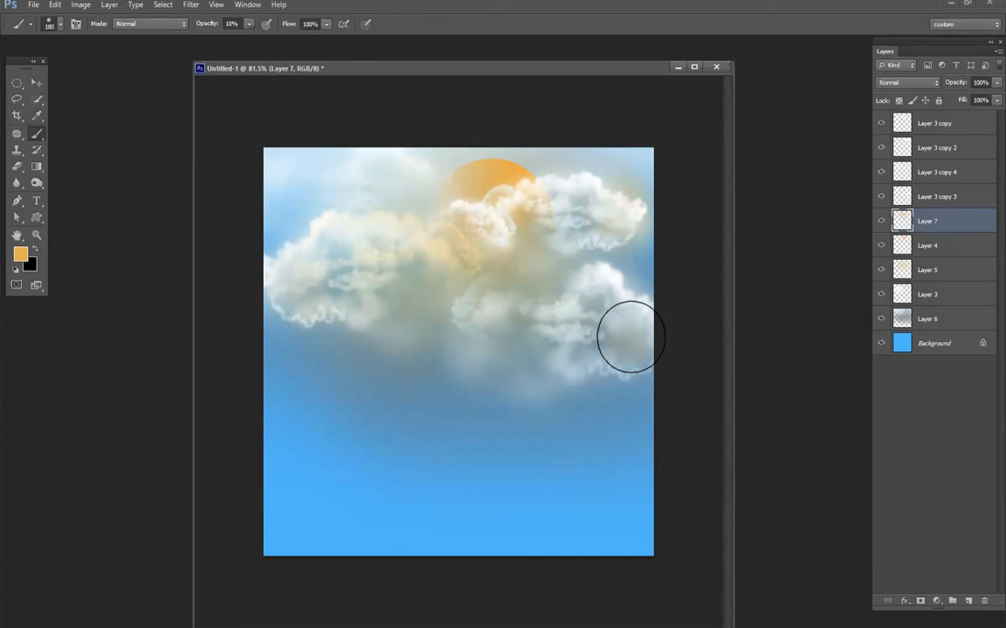
- Switch the document to a full-screen display on black and centre the whole painting in view
scroll(427, 341, up, 2)
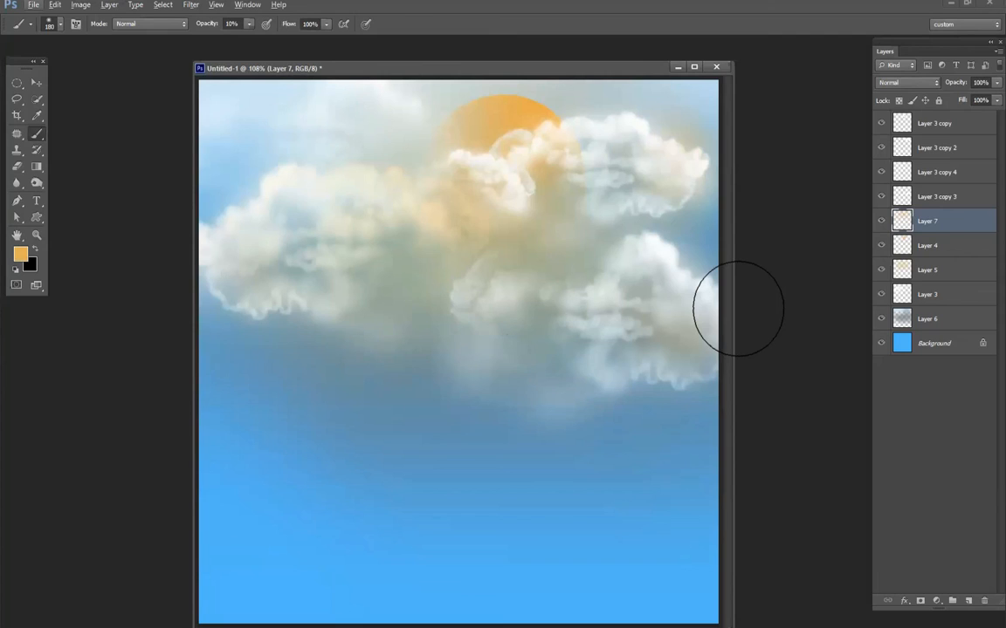
key(f)
key(f)
scroll(727, 286, up, 3)
scroll(727, 292, down, 1)
drag(611, 406, 592, 353)
scroll(688, 379, down, 4)
key(alt+space)
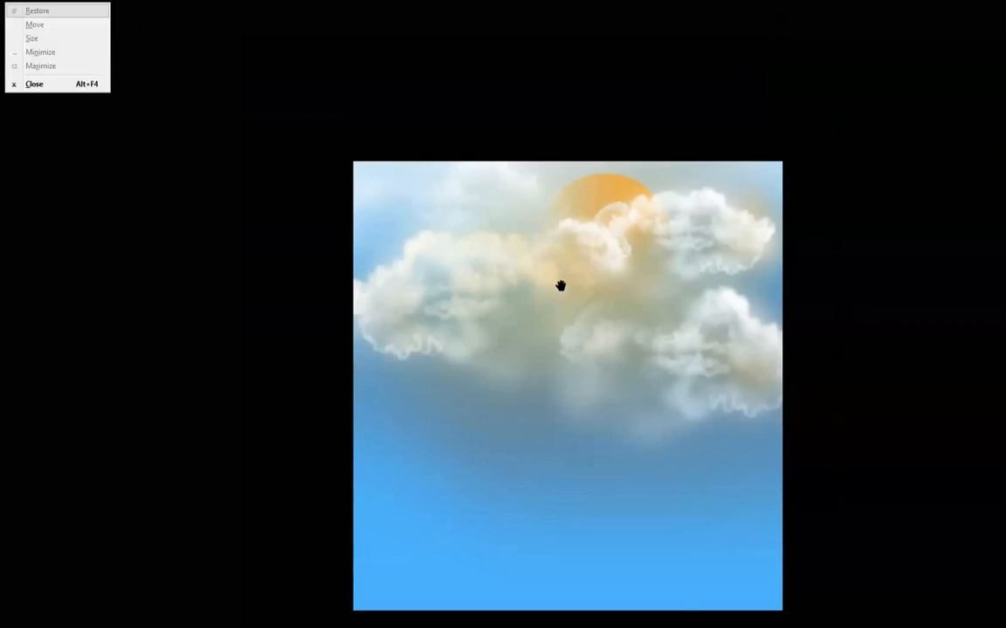
drag(560, 286, 494, 196)
key(f)
key(f)
- Hide the cloud, sun and glow layers above Layer 3 to inspect the sky beneath, and show them all again
click(18, 71)
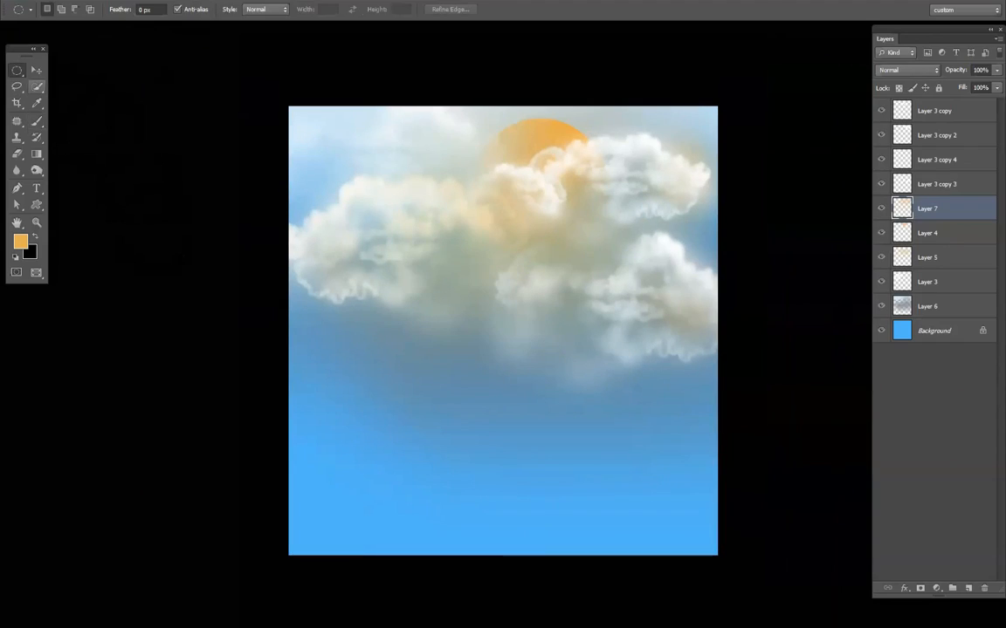
drag(881, 110, 882, 288)
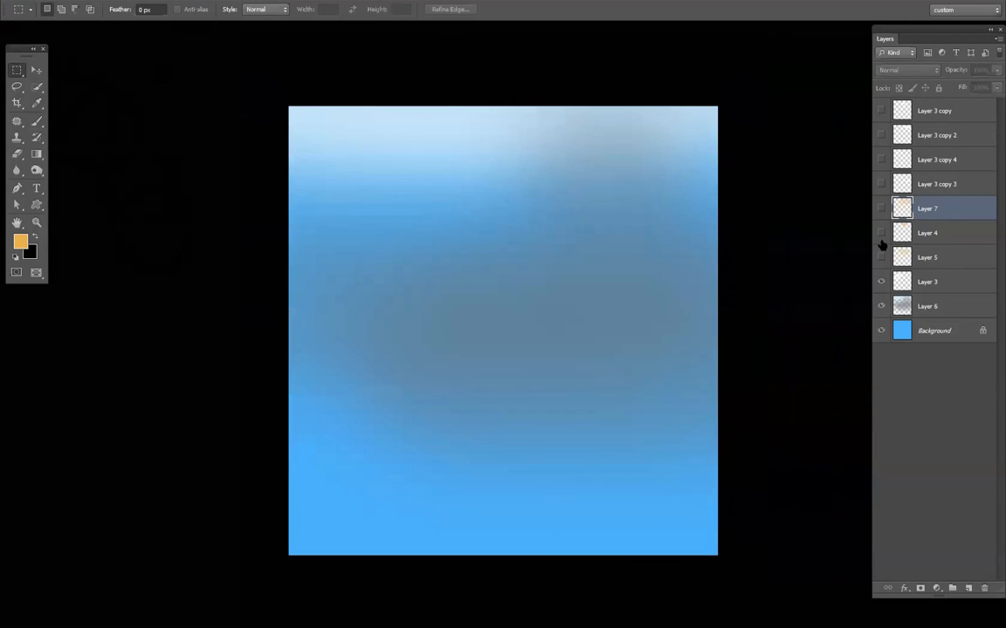
click(882, 247)
click(880, 232)
drag(884, 219, 881, 111)
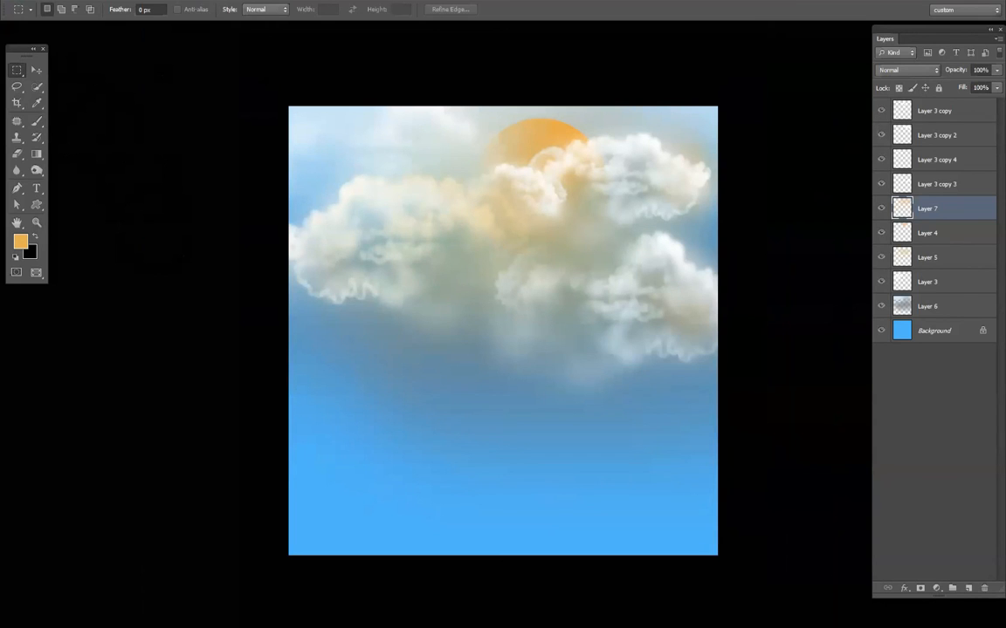
- Select the painting's upper part across its full width and copy its merged content onto a new layer on top of the stack
drag(262, 97, 768, 370)
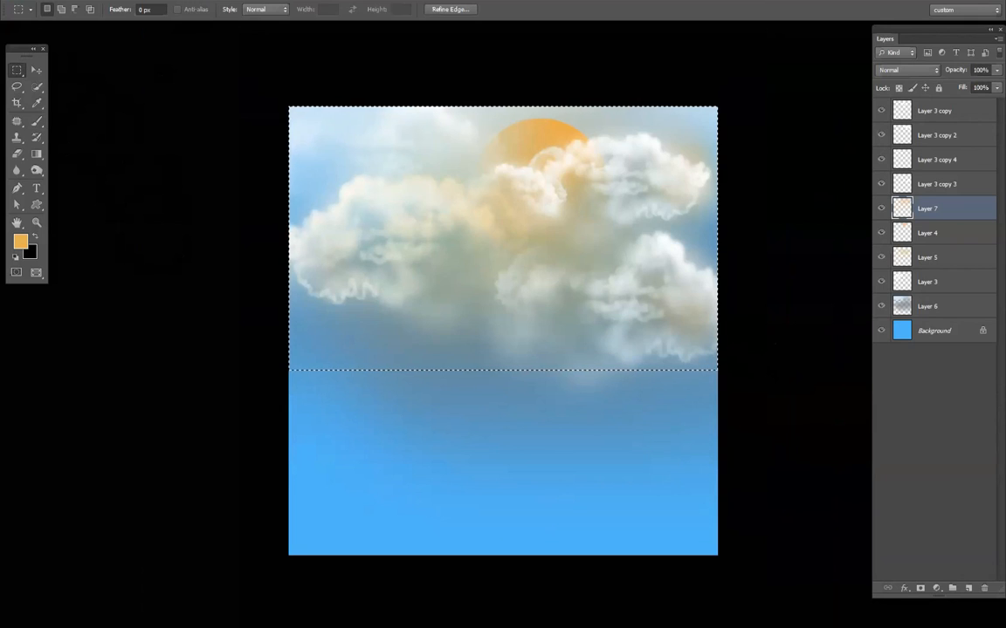
key(ctrl+j)
key(v)
drag(934, 208, 925, 112)
drag(613, 248, 650, 301)
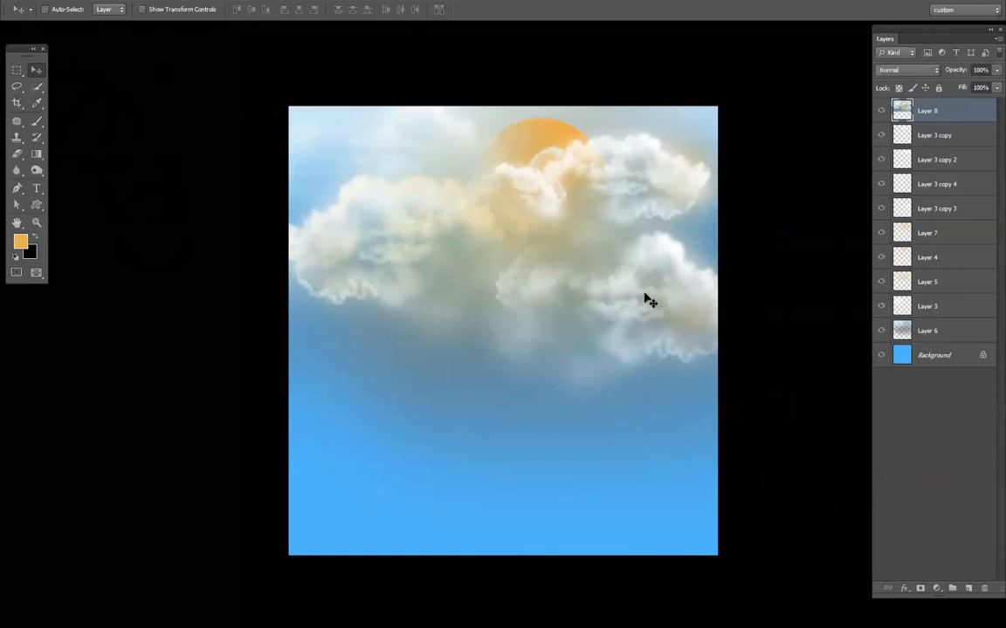
- Flip the copied sky vertically beneath the clouds, squashed to about 76% height, and stretch it slightly sideways
key(ctrl+t)
drag(503, 106, 531, 559)
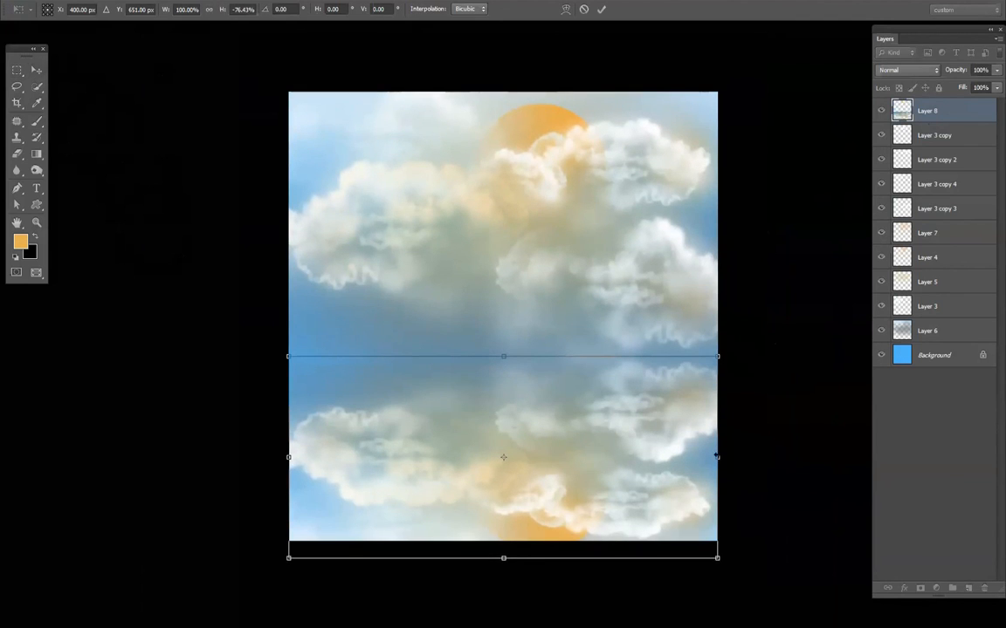
drag(716, 457, 748, 456)
key(Return)
- Fade the lower part of the flipped sky with a soft 236 px eraser at 27% opacity
key(e)
right_click(621, 417)
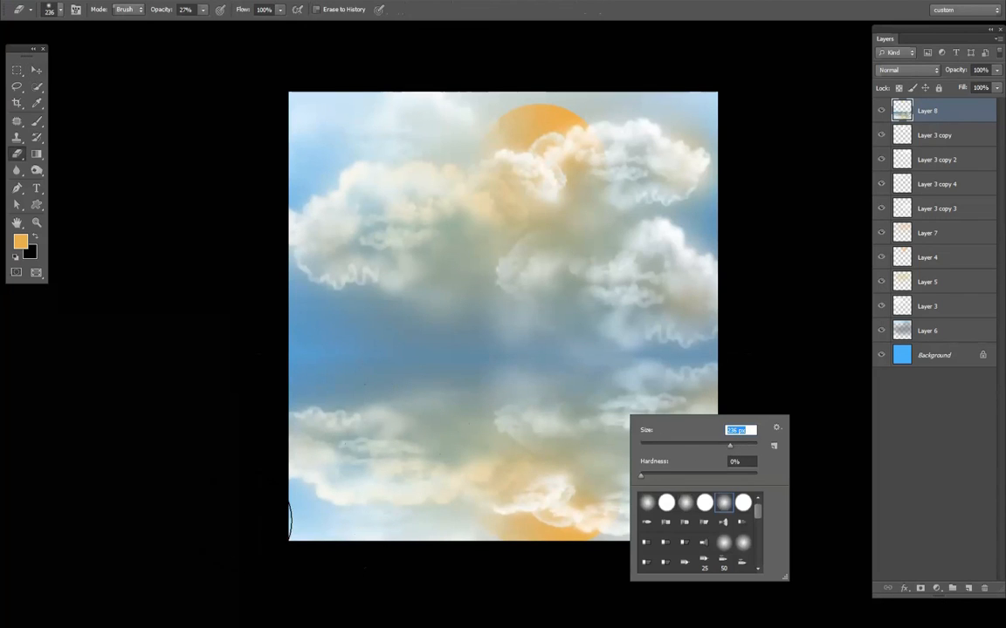
mouse_move(240, 521)
mouse_down()
mouse_move(597, 514)
mouse_move(305, 482)
mouse_up()
drag(258, 447, 837, 483)
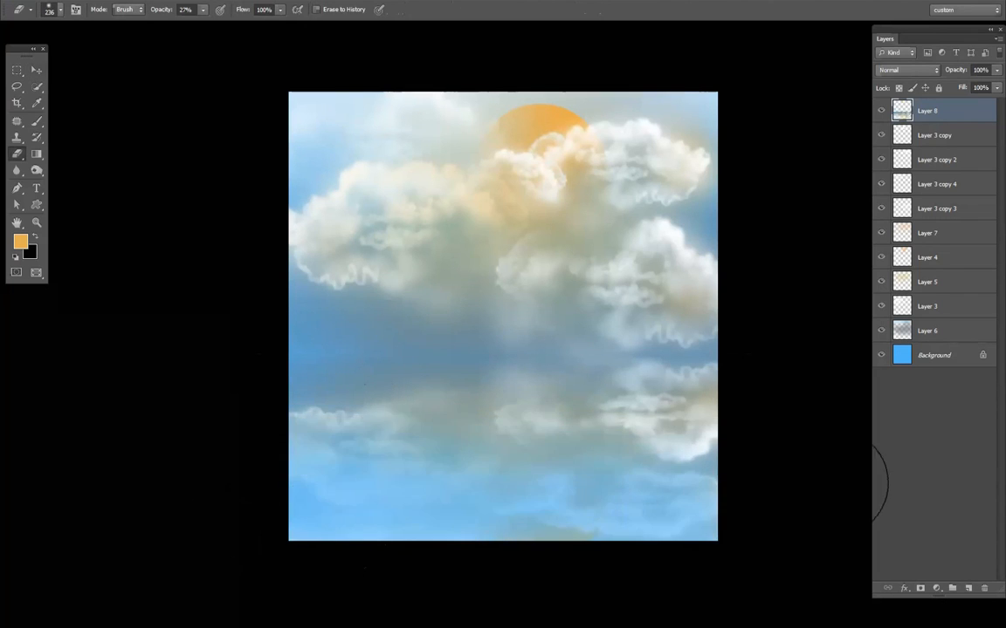
click(941, 357)
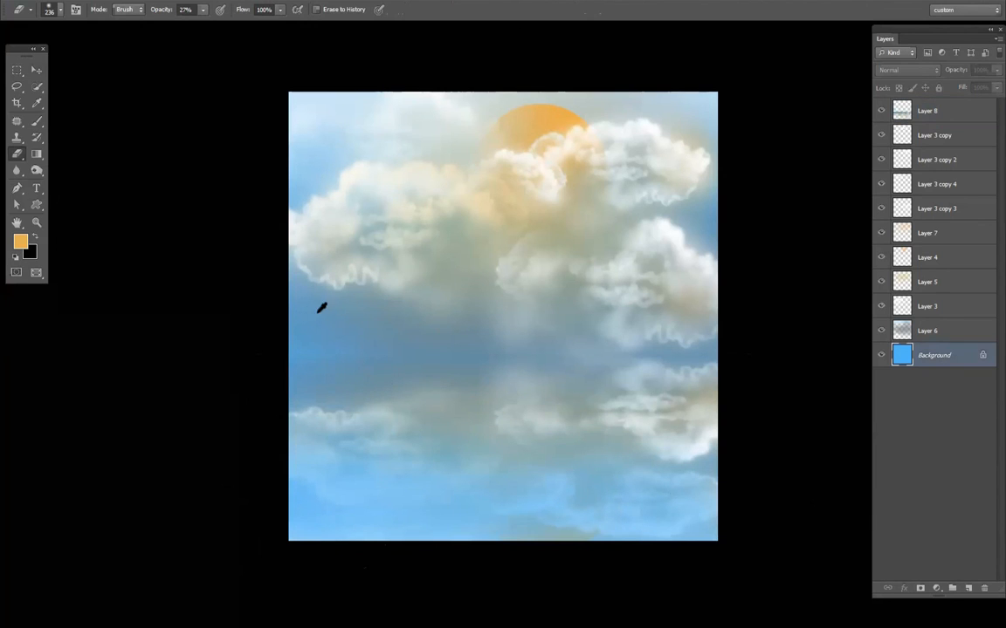
click(381, 334)
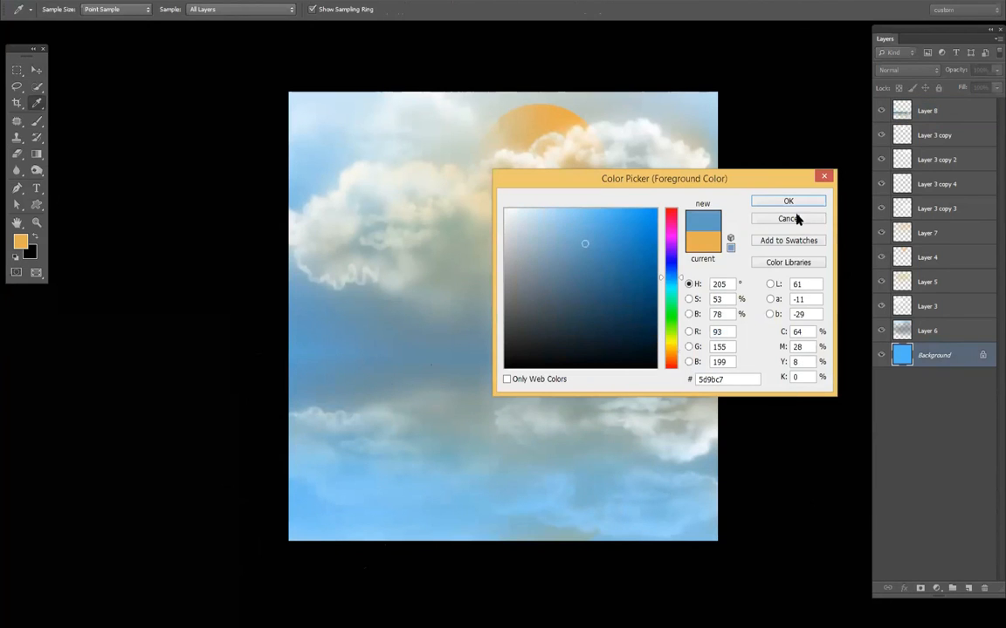
click(794, 219)
click(927, 331)
key(v)
drag(558, 454, 567, 411)
- Delete the flipped sky copy on Layer 8
click(927, 110)
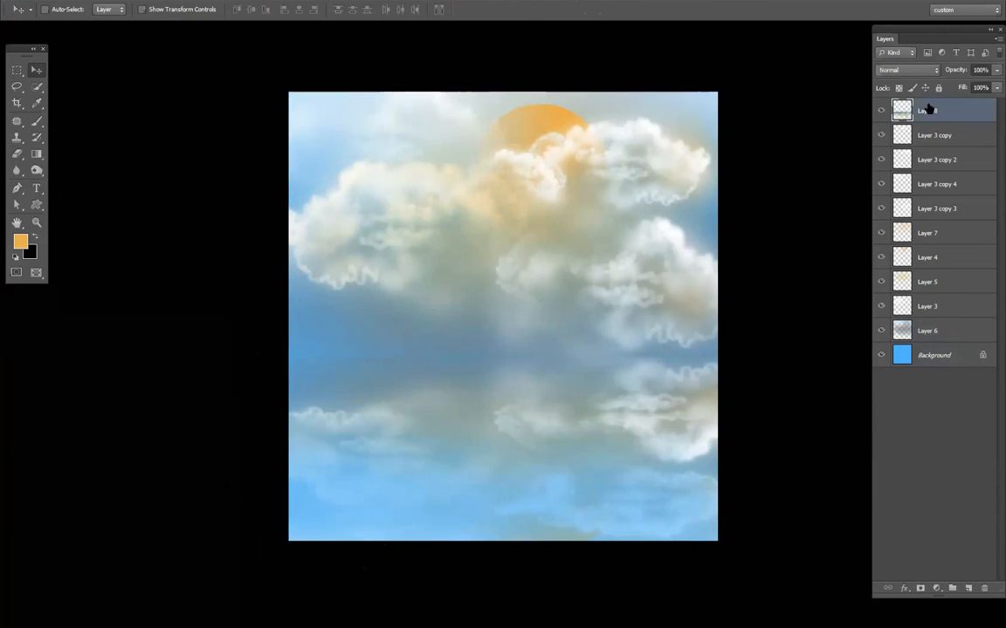
key(Delete)
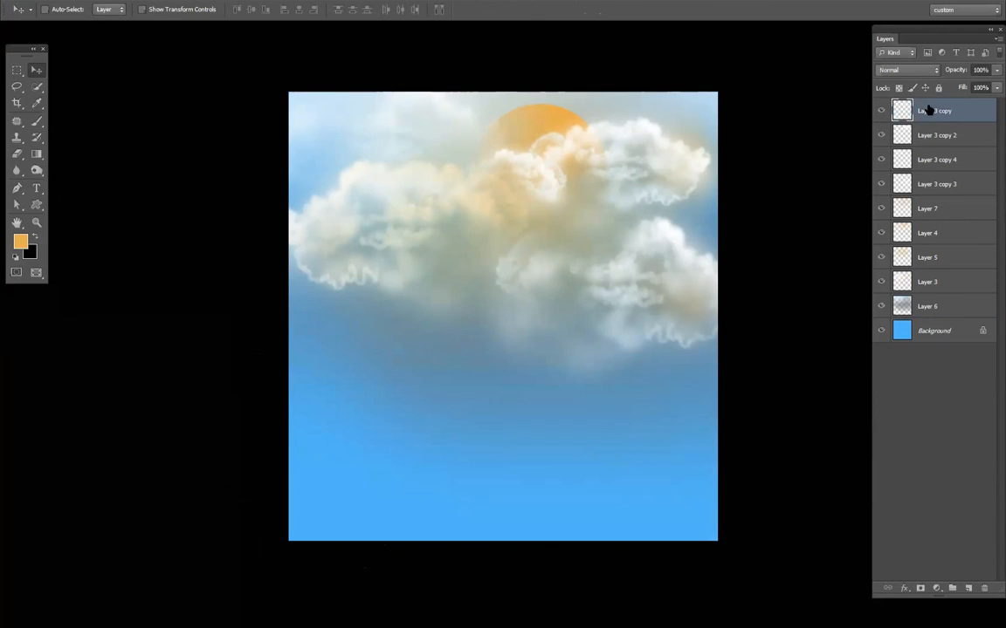
- Select the sky from the top edge to just below the clouds, copy it merged onto a new top layer, and check that layer alone
click(17, 72)
drag(260, 81, 816, 358)
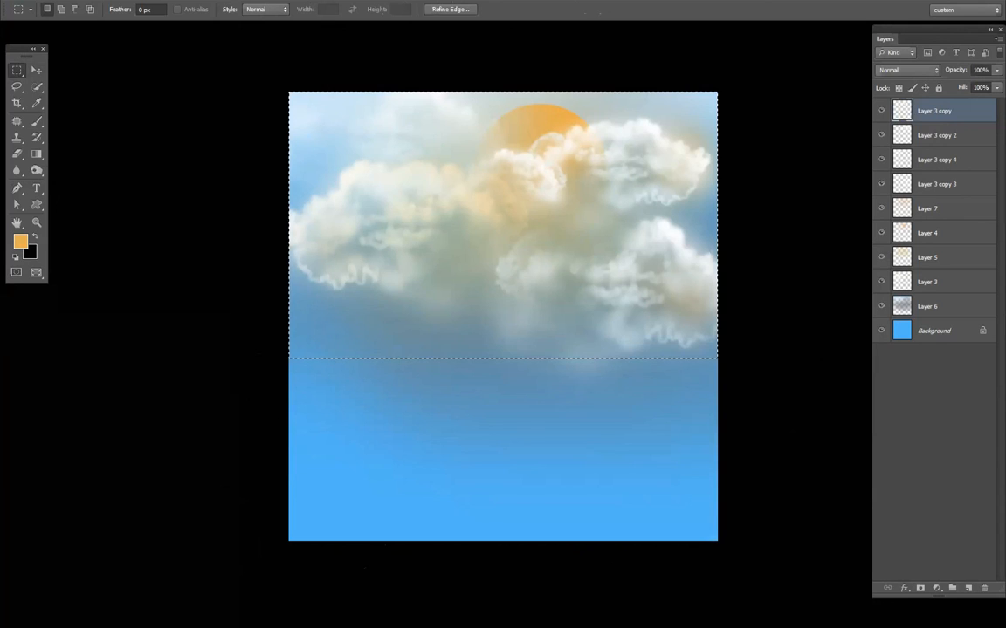
key(ctrl+j)
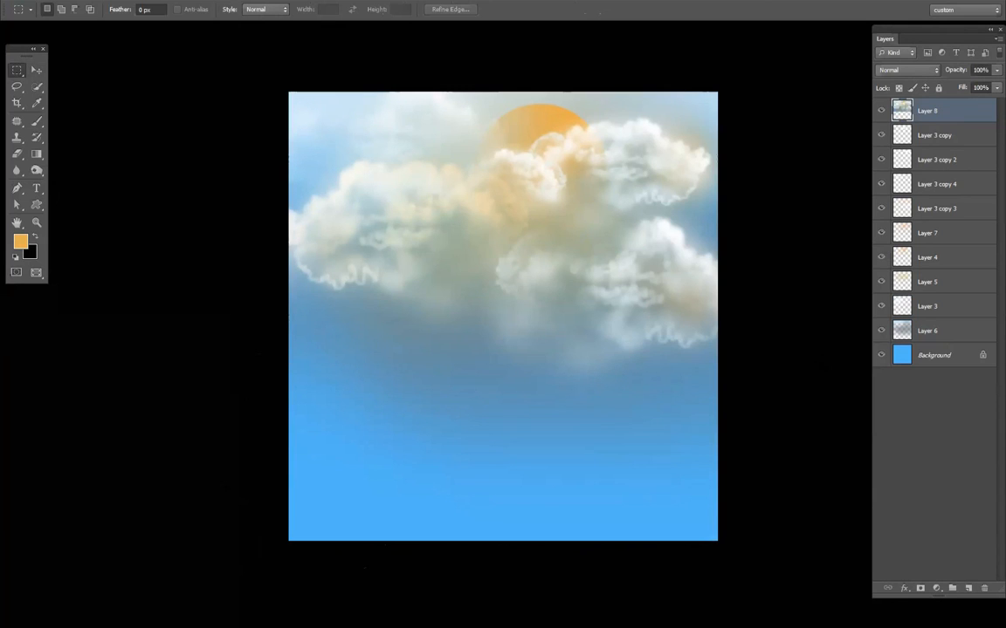
key(v)
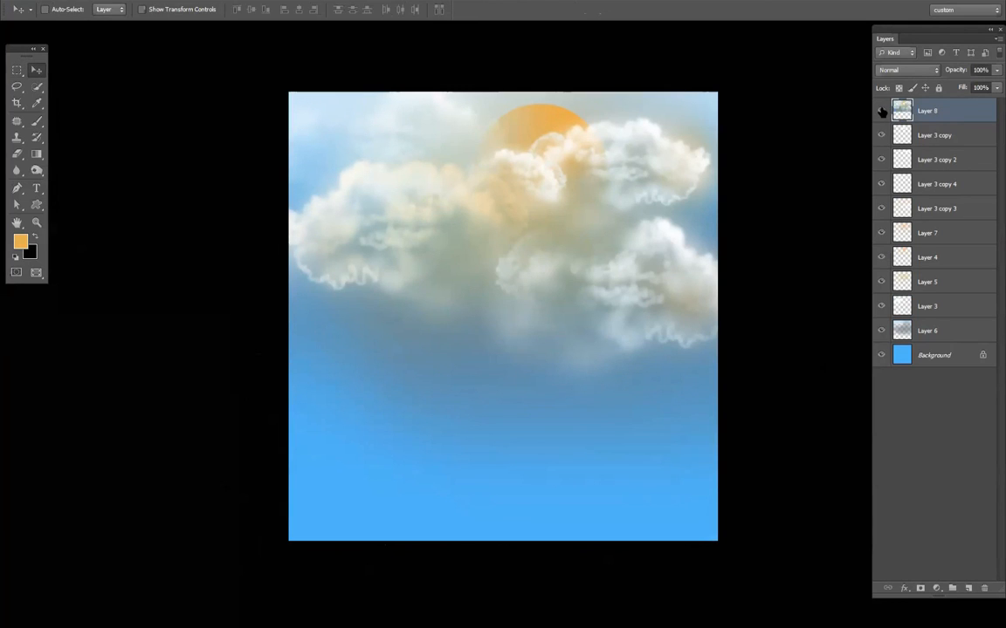
alt+click(881, 110)
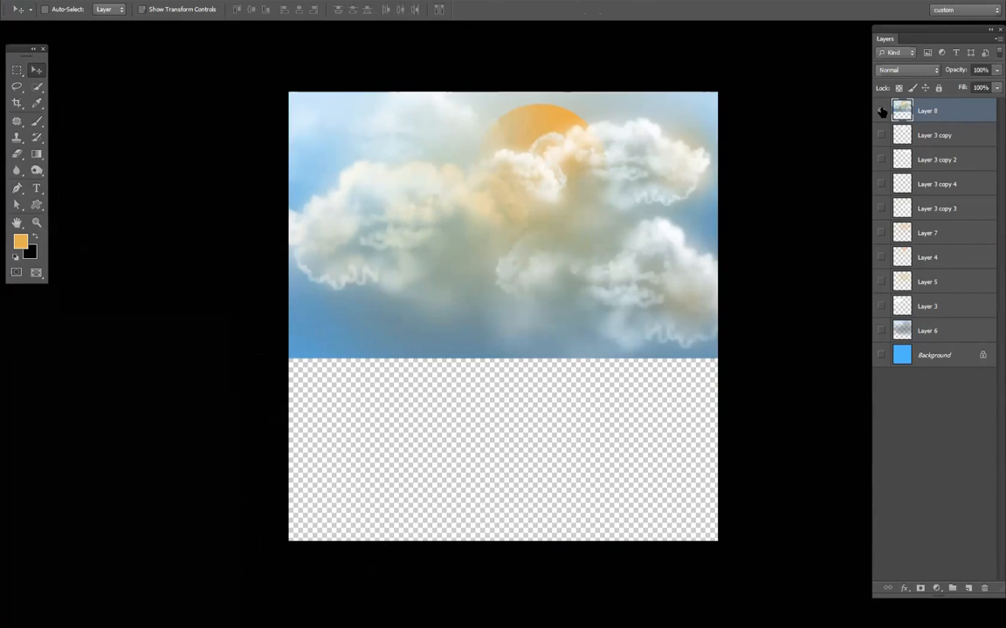
alt+click(881, 111)
- Flip the sky copy vertically about its lower edge, squash it to about 73% height, and splay its lower corners outward in perspective
key(ctrl+t)
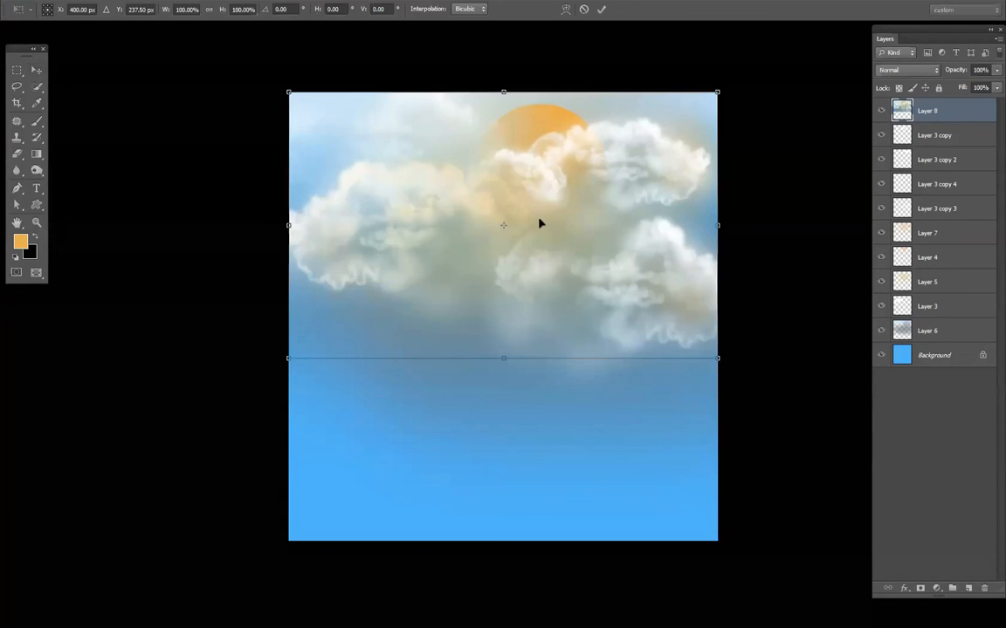
drag(503, 230, 502, 358)
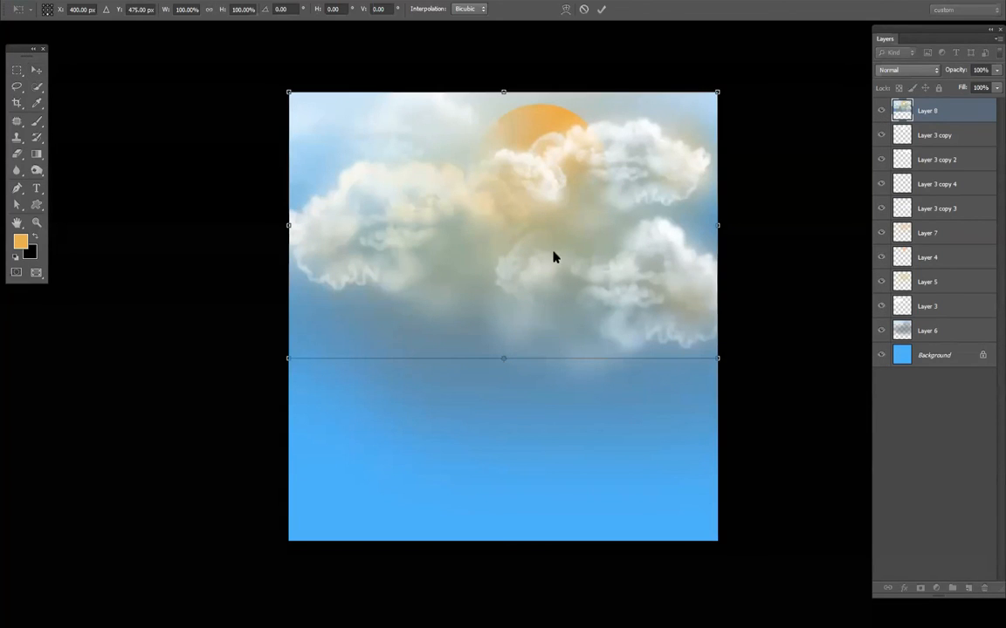
right_click(552, 254)
click(601, 448)
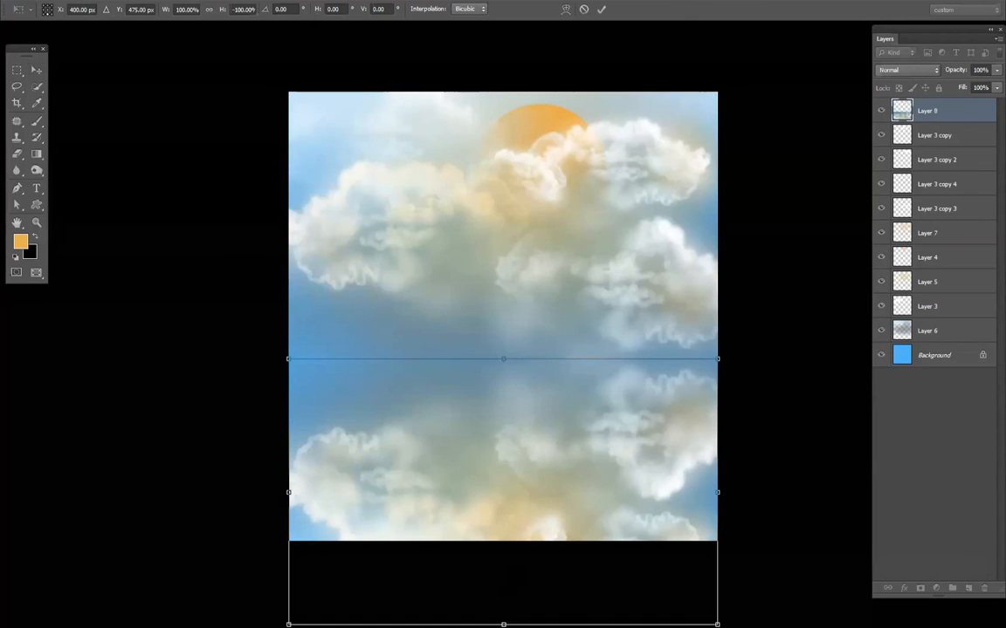
drag(503, 625, 502, 547)
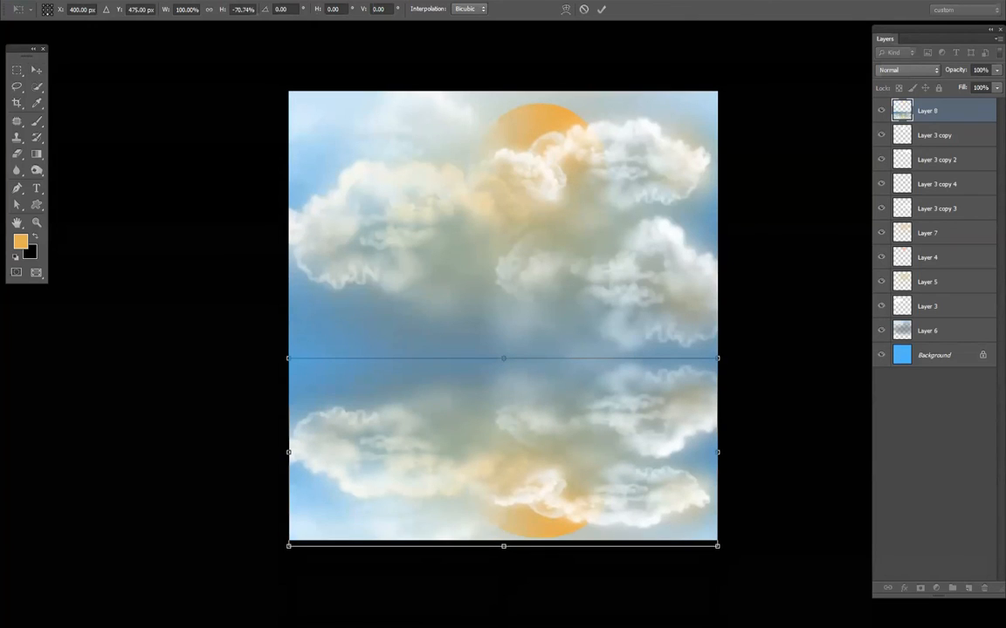
drag(717, 546, 753, 547)
drag(288, 547, 202, 553)
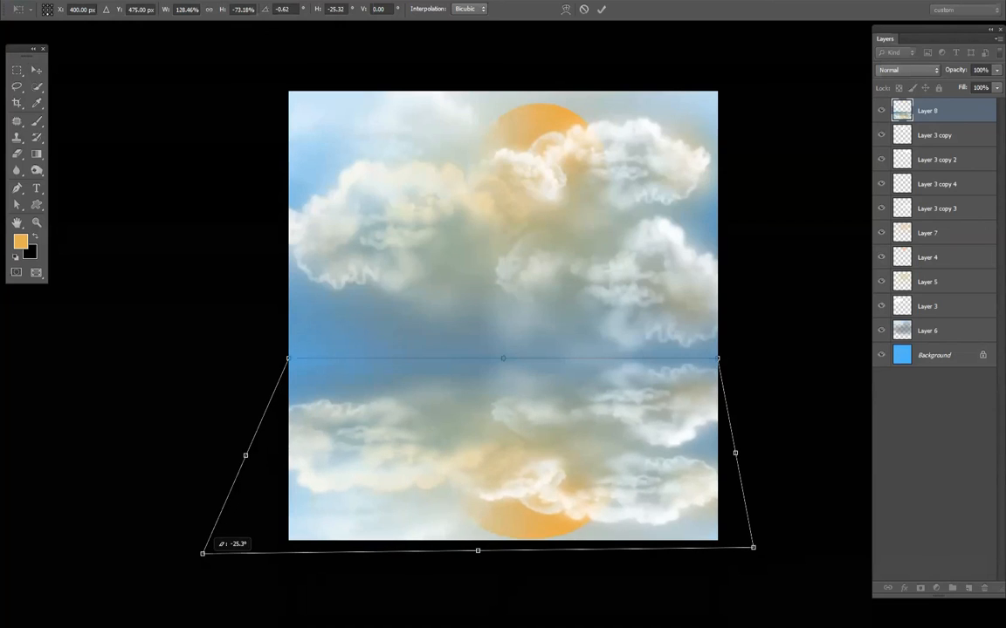
key(Return)
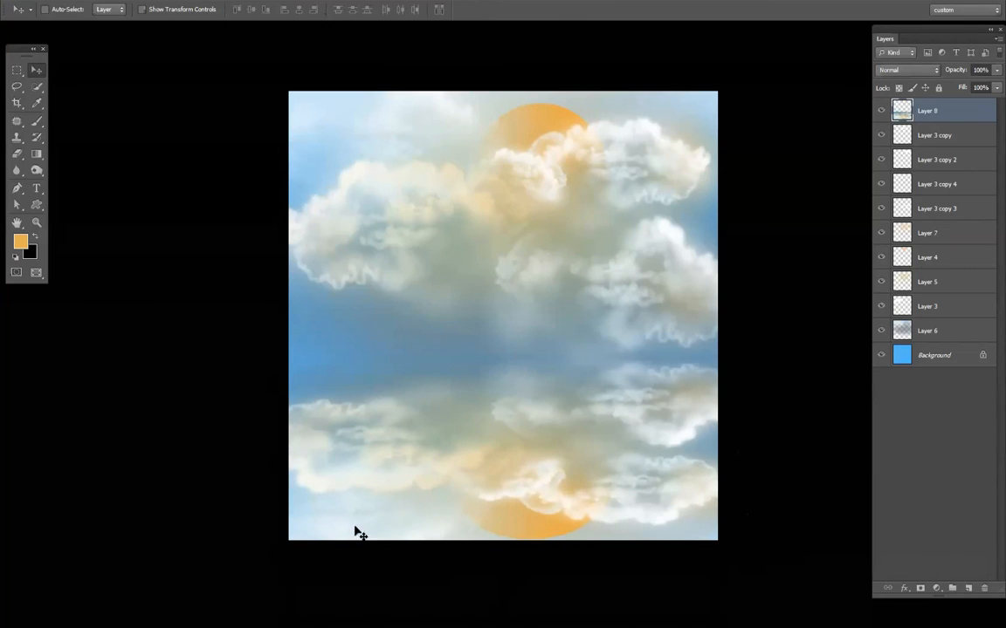
- Fade the lower part of the flipped sky with a soft eraser at 27% opacity, reducing the size to 160 px
key(e)
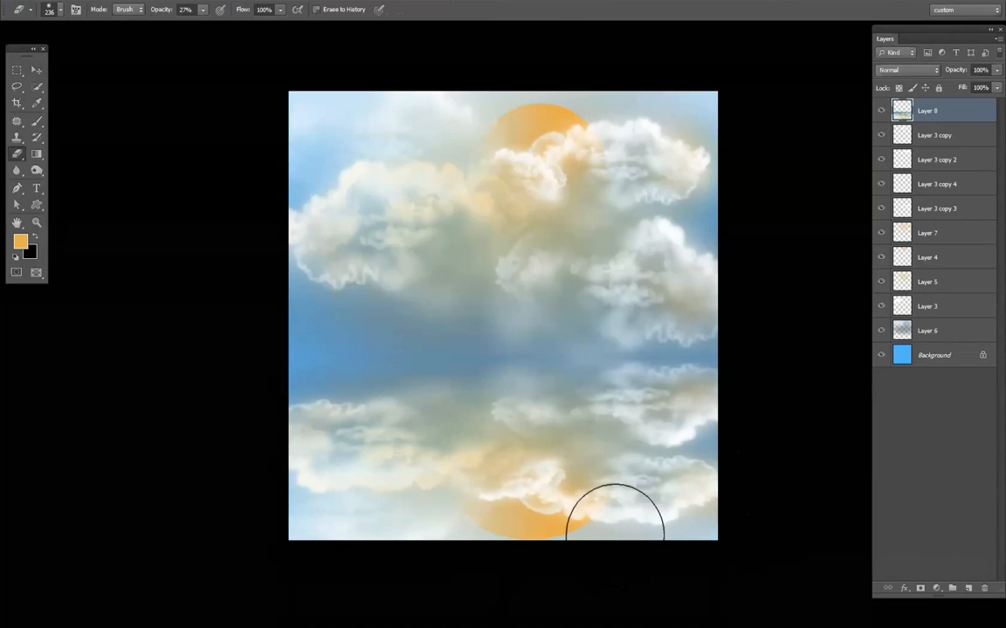
mouse_move(455, 516)
mouse_down()
mouse_move(409, 487)
mouse_move(604, 412)
mouse_up()
right_click(684, 454)
drag(766, 481, 764, 481)
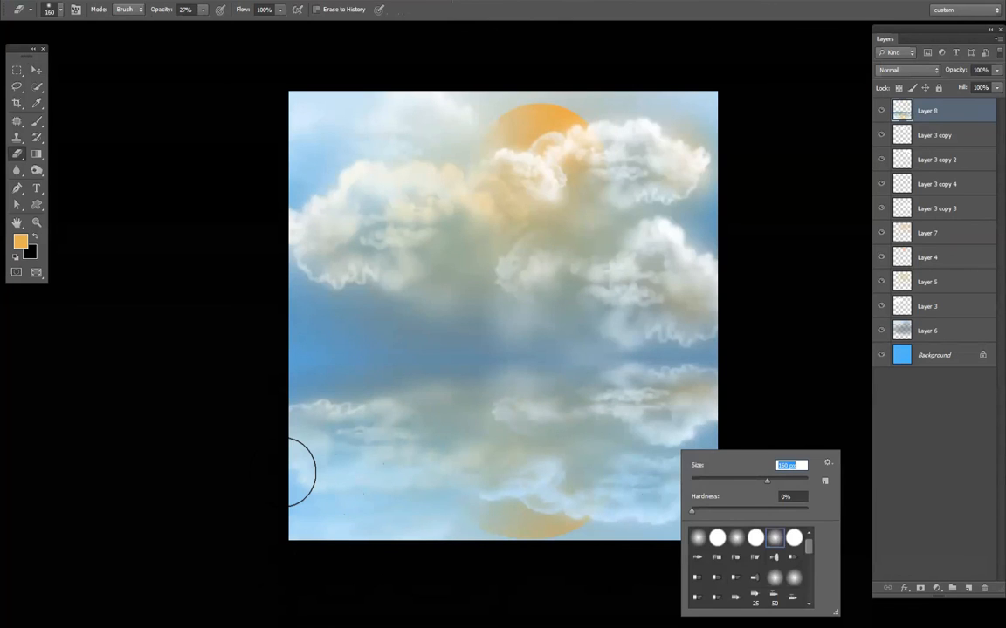
drag(282, 473, 557, 546)
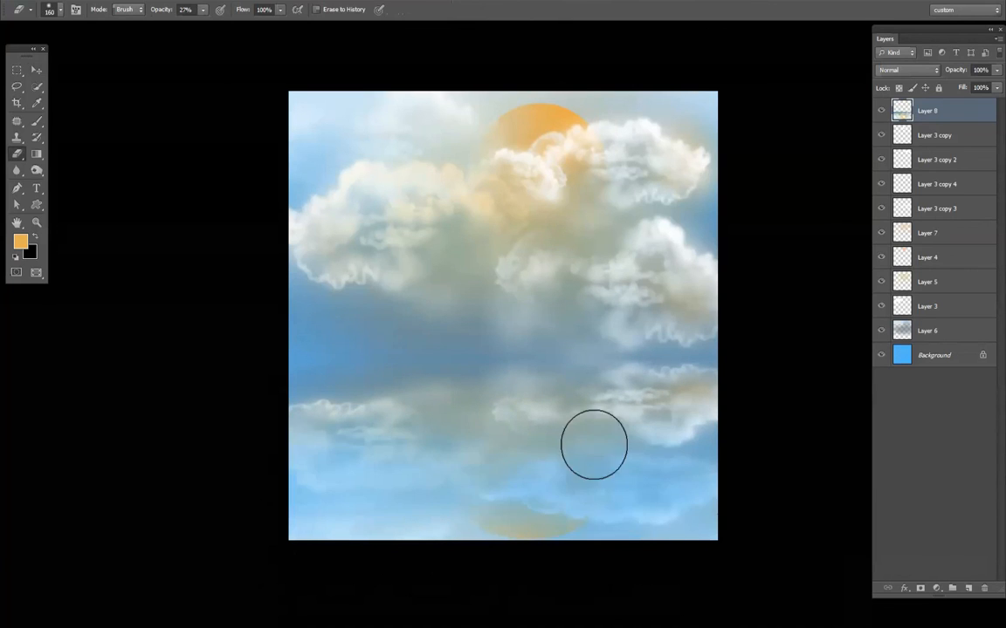
drag(524, 391, 612, 382)
- Add a new layer directly above the Background and set the foreground color to dark blue #125a8d
click(934, 363)
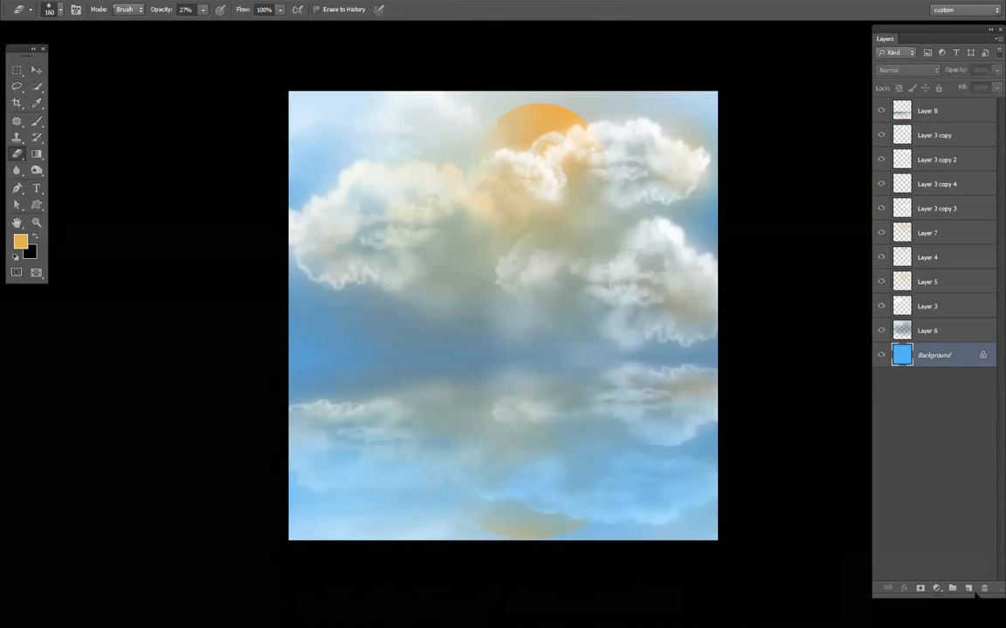
click(967, 588)
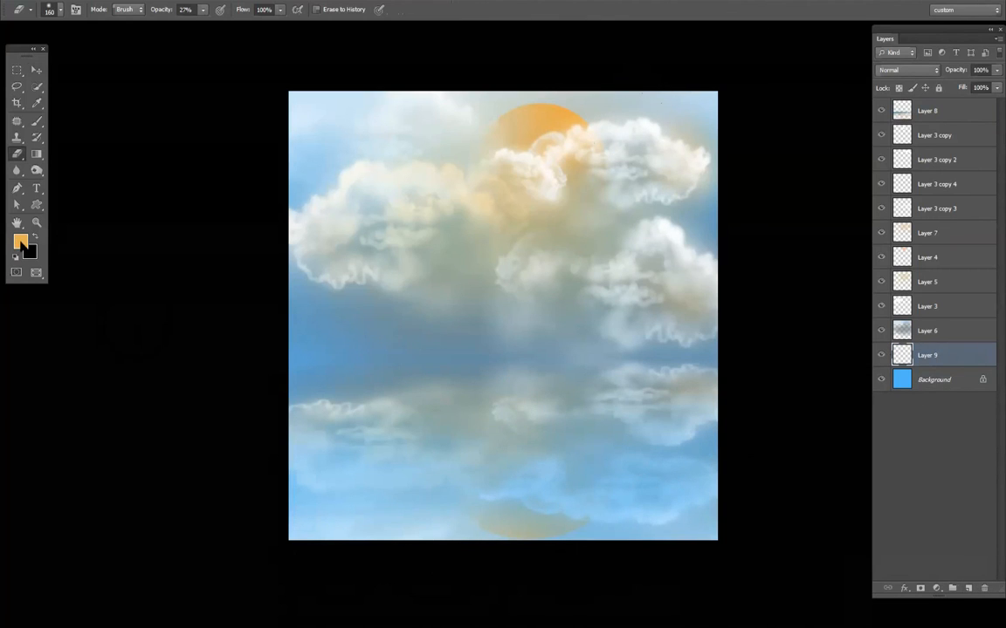
click(21, 242)
click(671, 278)
drag(570, 301, 542, 260)
drag(592, 302, 637, 280)
click(788, 202)
key(e)
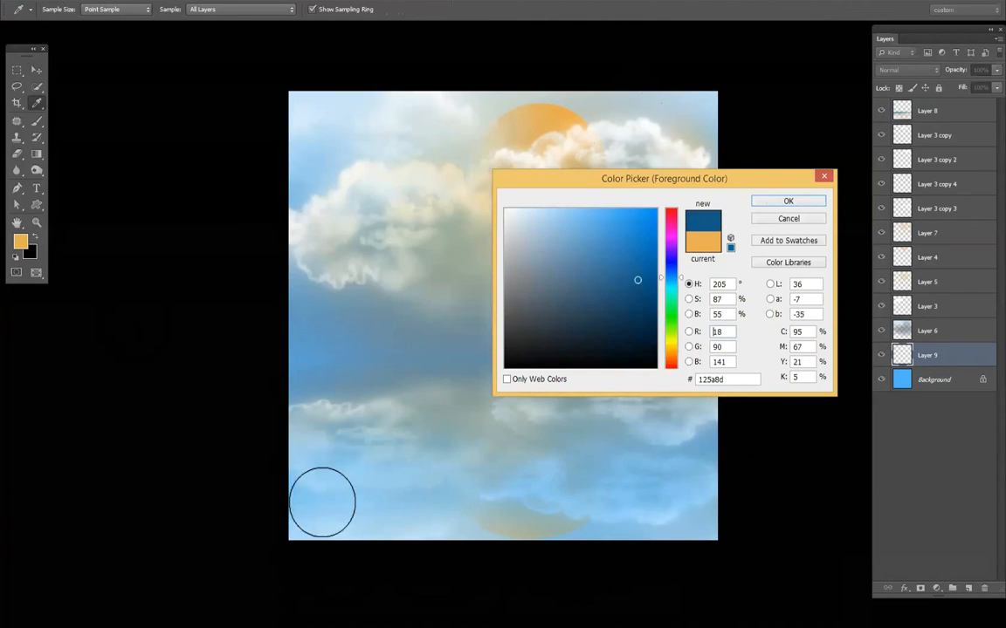
- Paint the water area below the horizon dark blue on Layer 9 with a soft 349 px brush, raising its opacity to 100%
key(b)
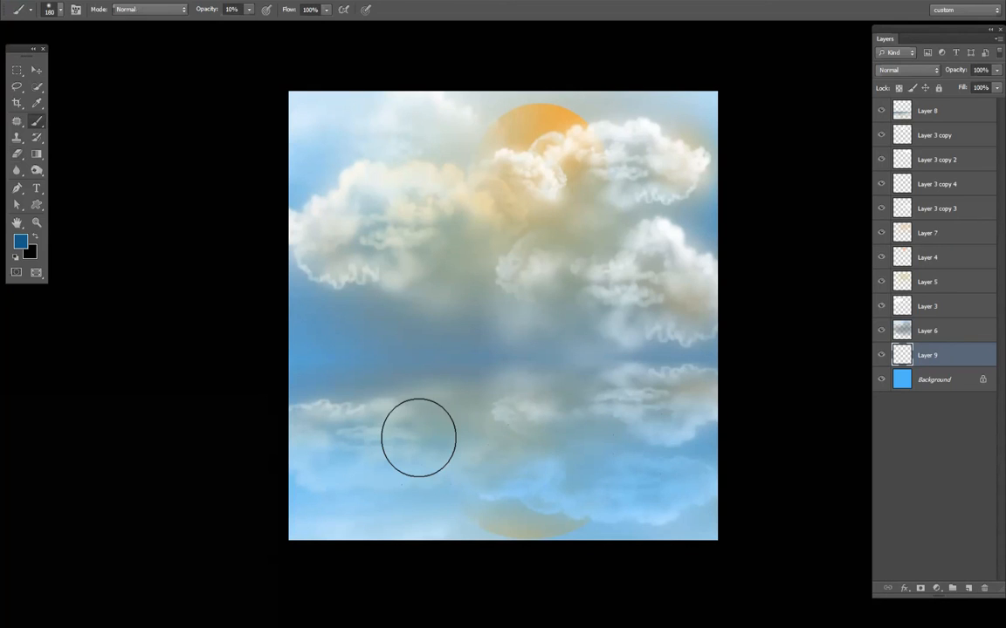
right_click(424, 438)
mouse_move(316, 451)
mouse_down()
mouse_move(556, 457)
mouse_move(529, 464)
mouse_move(706, 487)
mouse_up()
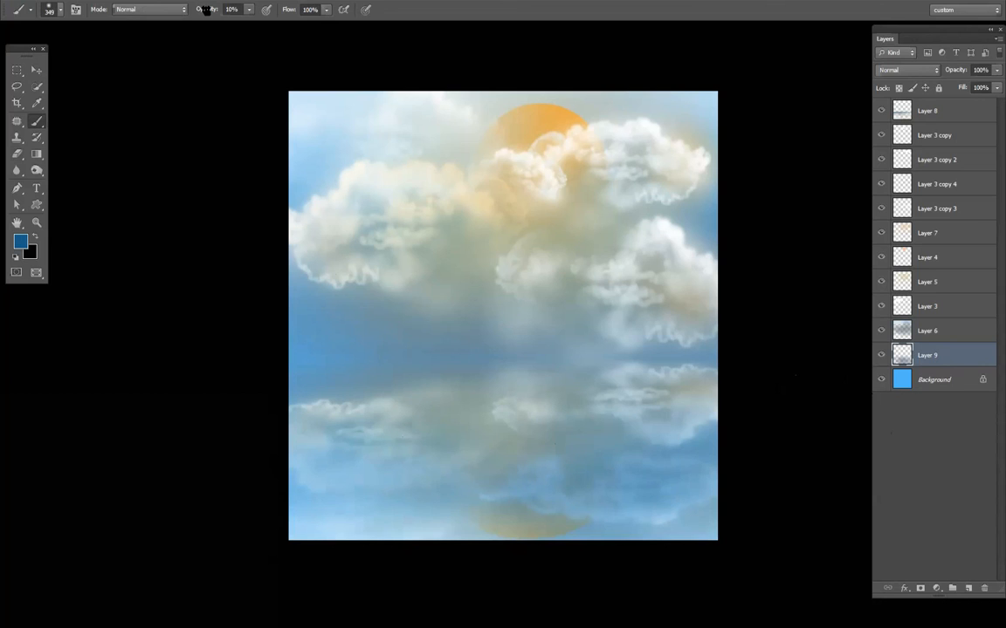
key(0)
mouse_move(522, 443)
mouse_down()
mouse_move(646, 455)
mouse_move(429, 437)
mouse_move(272, 442)
mouse_move(264, 478)
mouse_move(783, 511)
mouse_move(695, 515)
mouse_move(724, 494)
mouse_up()
key(v)
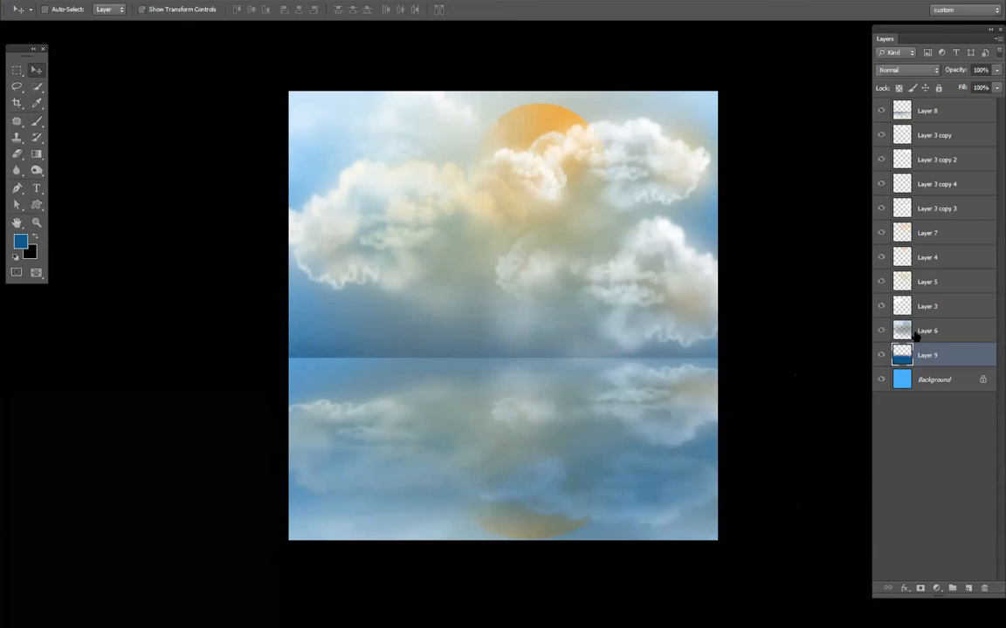
- Check the reflection on Layer 8 by toggling its visibility, and move that layer down to sit directly above Layer 9
click(880, 111)
click(880, 110)
click(908, 111)
drag(926, 137, 934, 341)
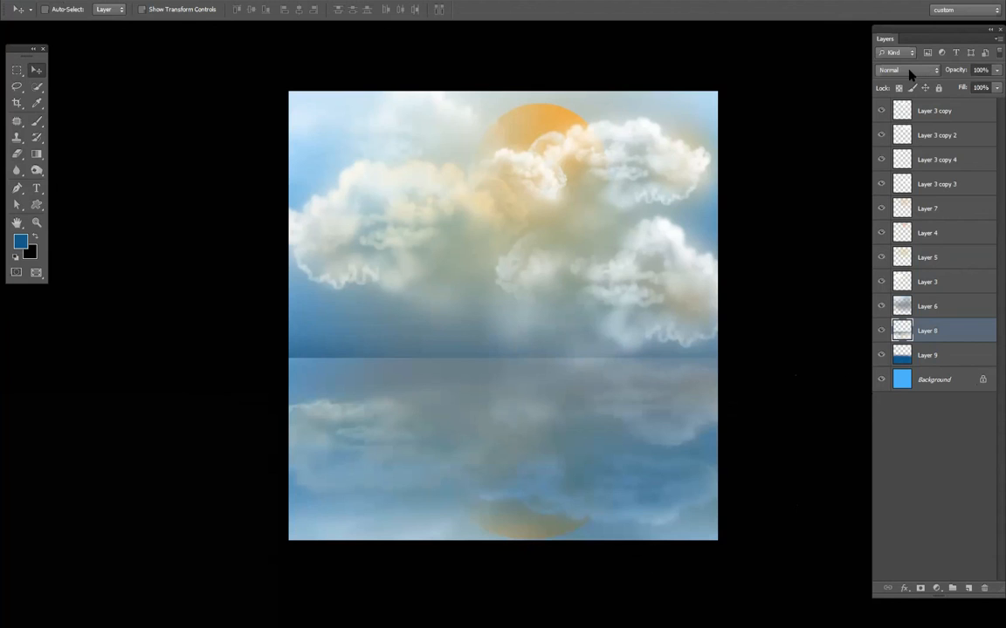
- Try different blend modes on Layer 8, from Linear Burn through Hard Light and Pin Light to Luminosity
scroll(909, 75, down, 1)
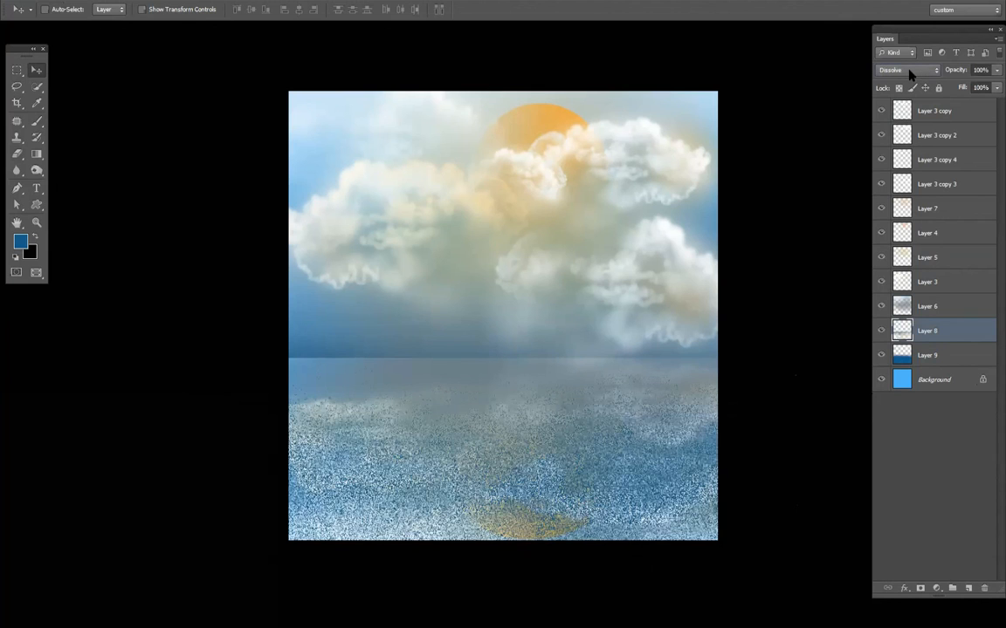
scroll(909, 75, down, 8)
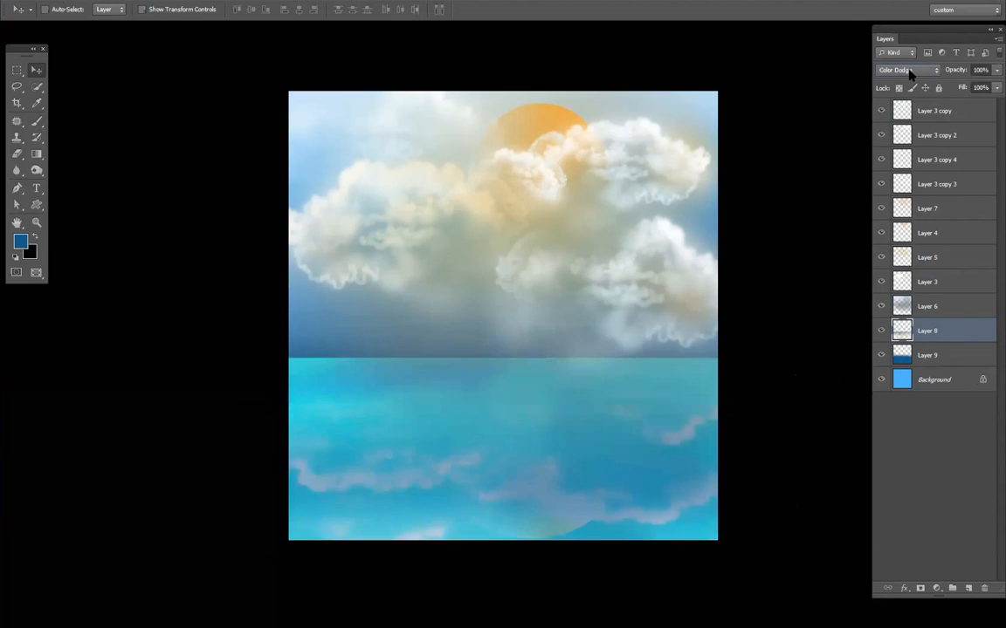
scroll(909, 75, down, 5)
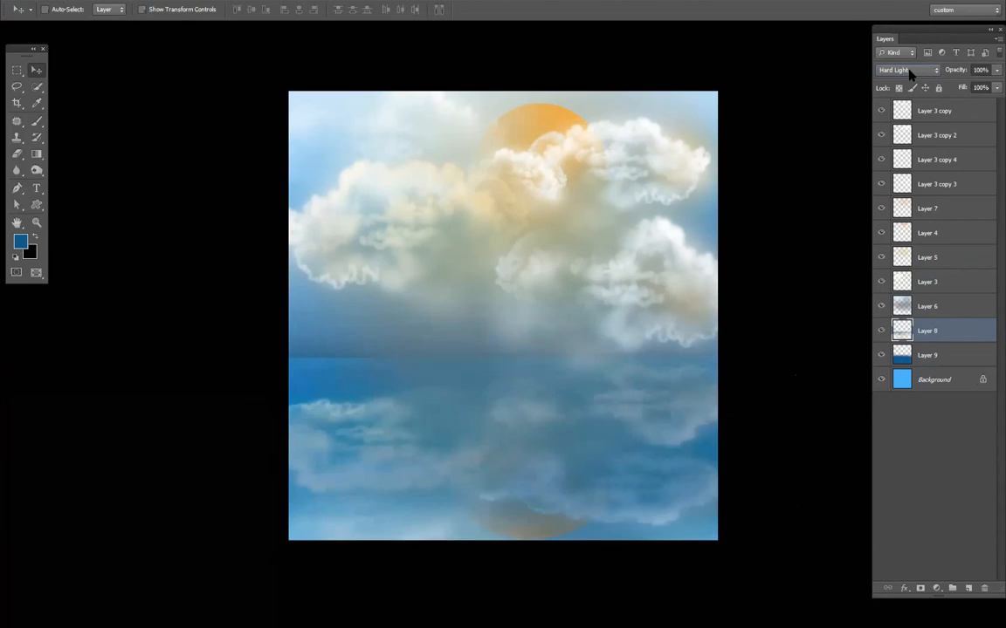
scroll(909, 75, down, 1)
scroll(908, 75, down, 2)
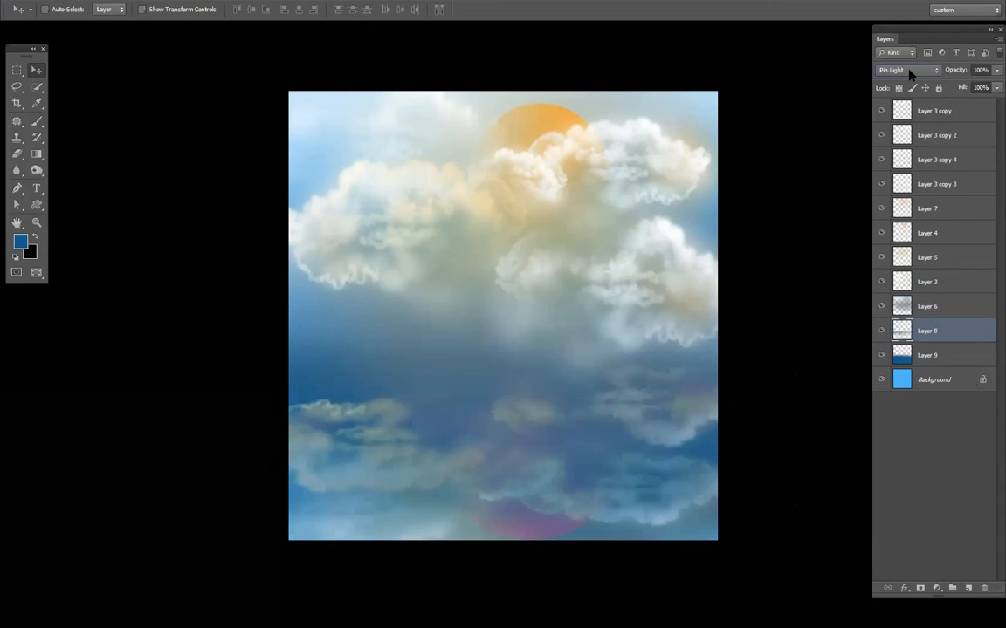
scroll(909, 75, down, 7)
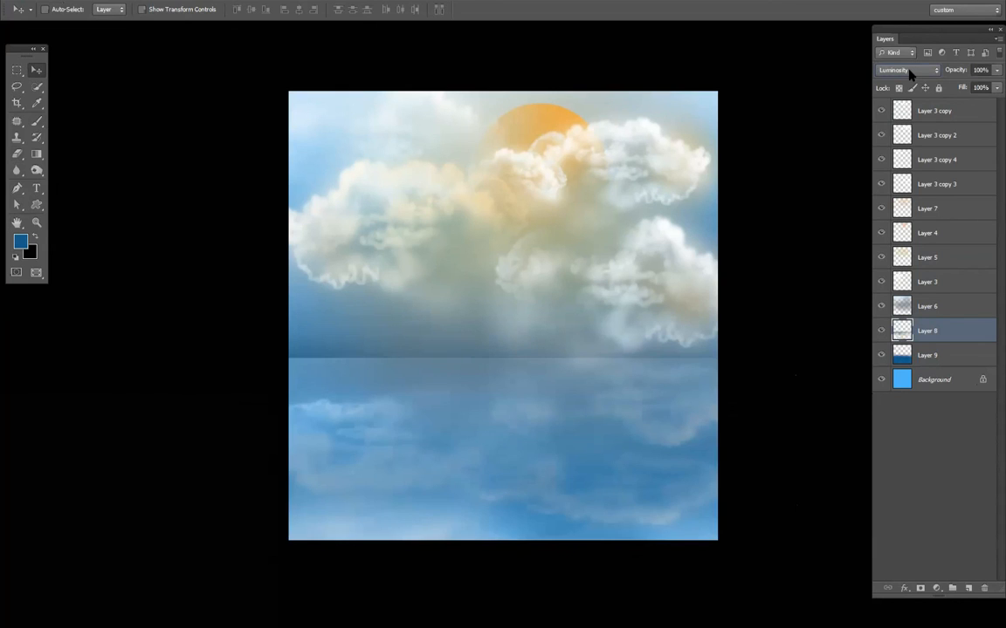
- Compare the darkening blend modes on Layer 8 and set the layer to Lighten
click(910, 74)
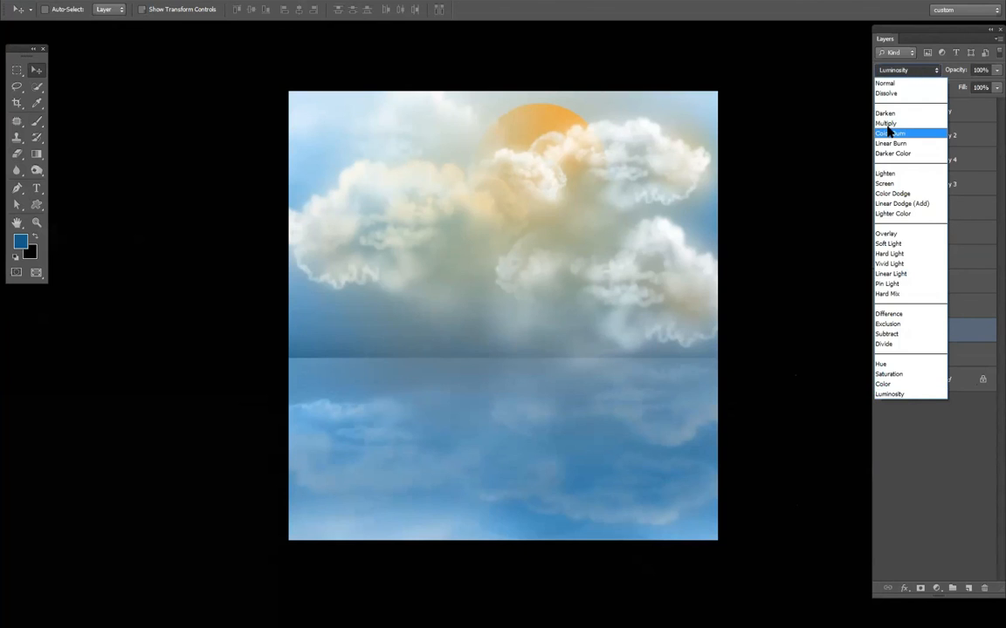
click(890, 130)
key(Down)
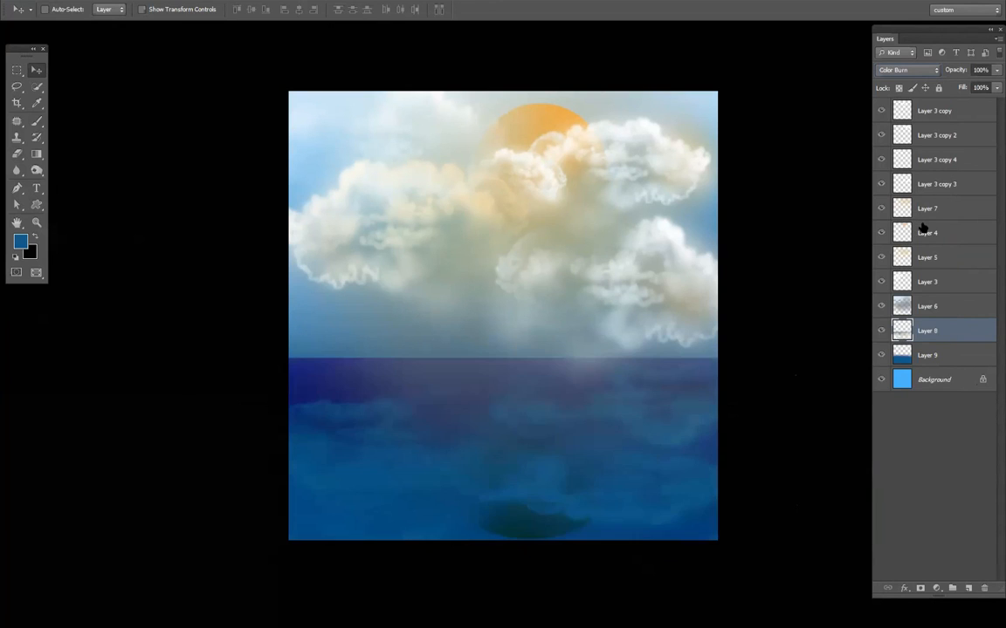
key(Down)
key(Down)
key(Down)
key(Down)
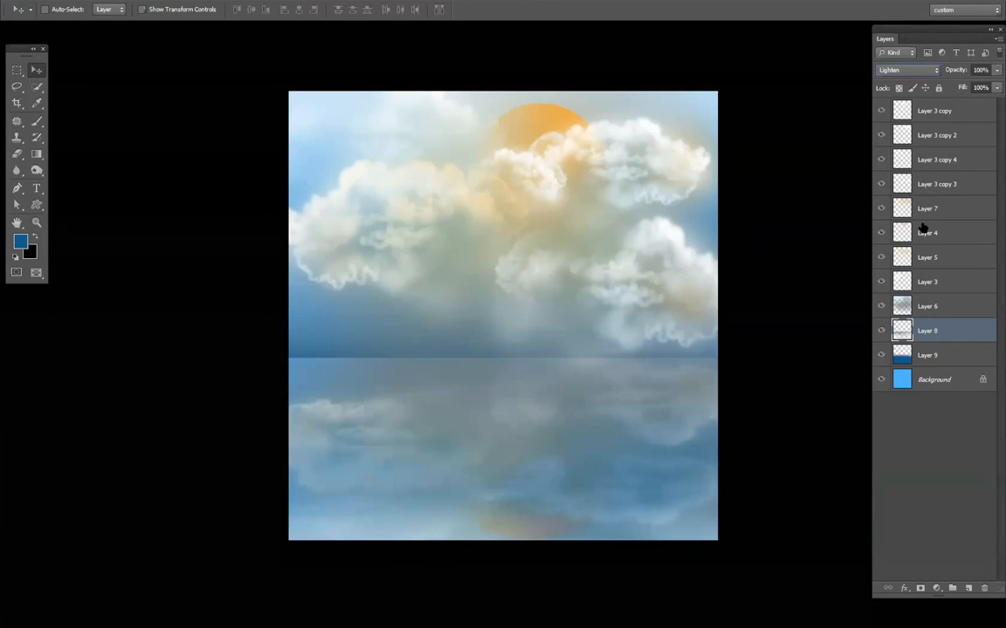
key(Up)
- Darken the reflection on Layer 8 with a Levels adjustment
key(ctrl+l)
drag(824, 282, 884, 285)
click(941, 164)
- Apply the Ripple distortion filter to the reflection on Layer 8 with Large size and an amount of 36%
click(193, 0)
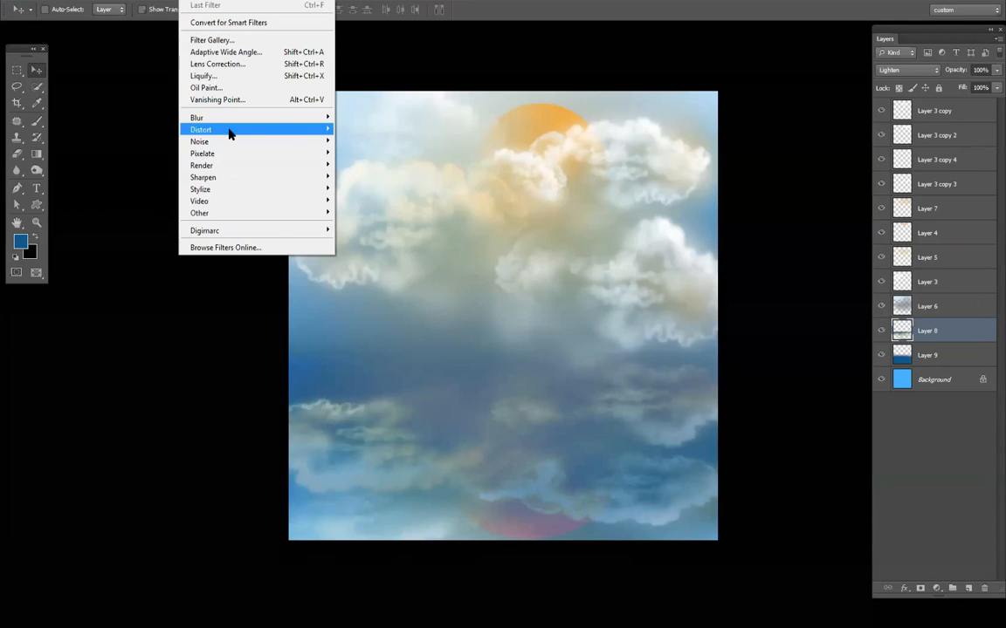
mouse_move(218, 129)
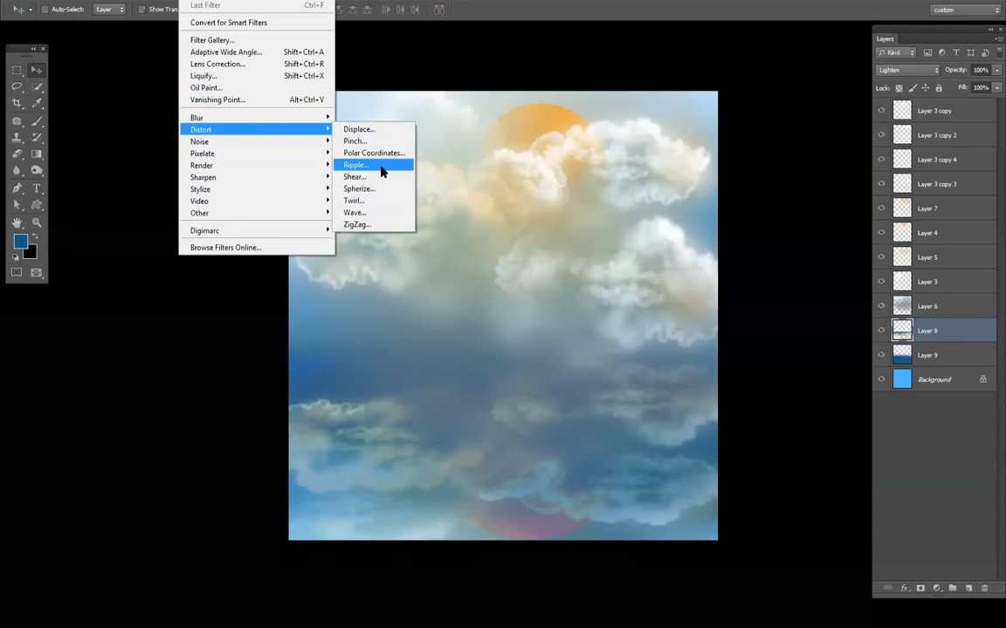
key(Return)
click(443, 347)
click(437, 380)
mouse_move(475, 326)
mouse_down()
mouse_move(523, 330)
mouse_move(456, 333)
mouse_move(471, 334)
mouse_up()
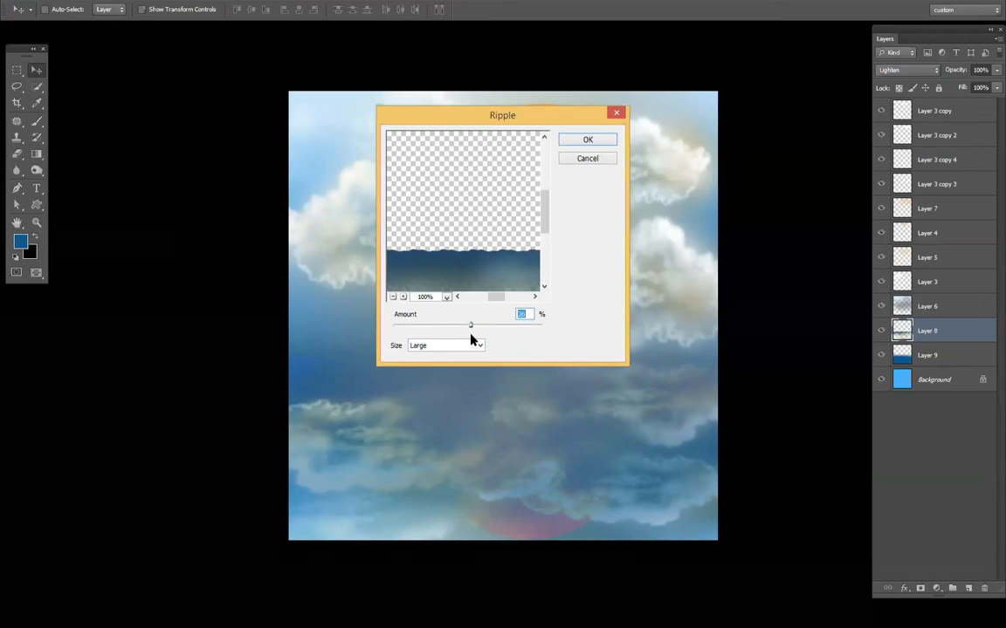
click(586, 142)
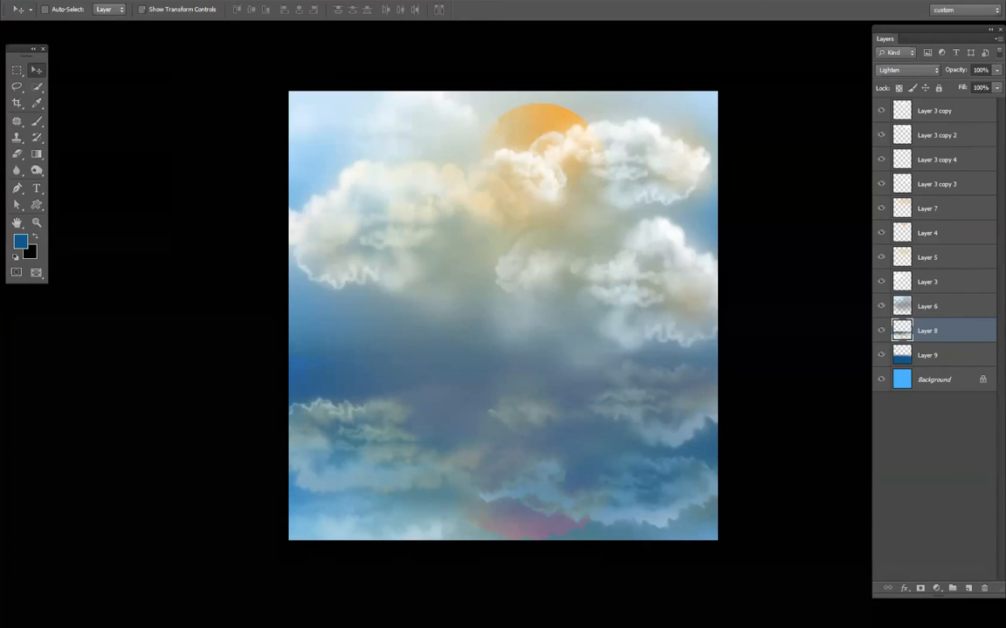
- Adjust the opacity of the blue water on Layer 9 and lower the reflection on Layer 8 to 34% opacity
scroll(637, 506, up, 1)
scroll(573, 433, down, 1)
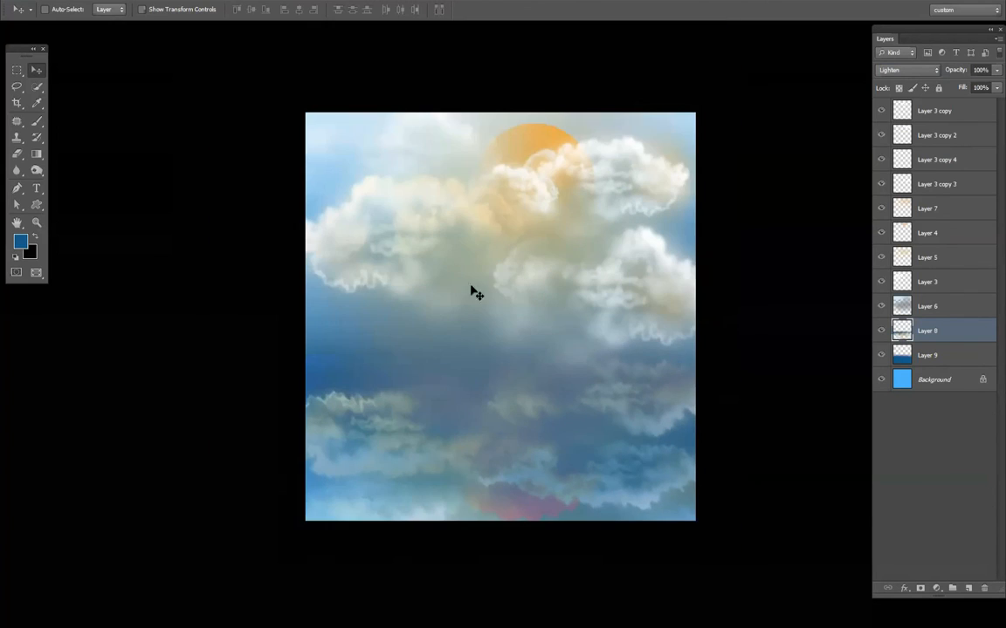
scroll(429, 252, up, 1)
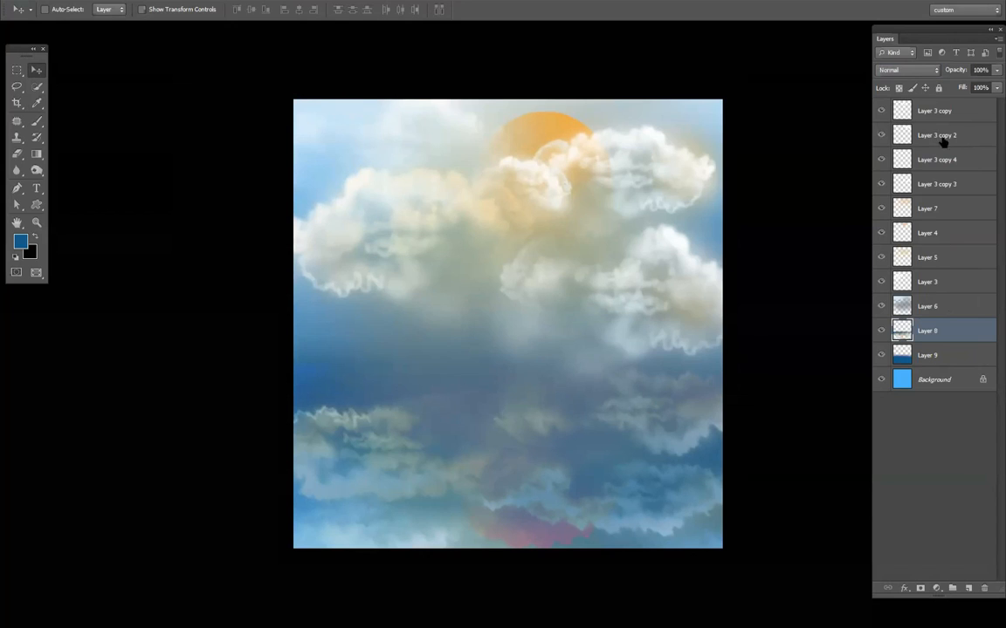
click(915, 111)
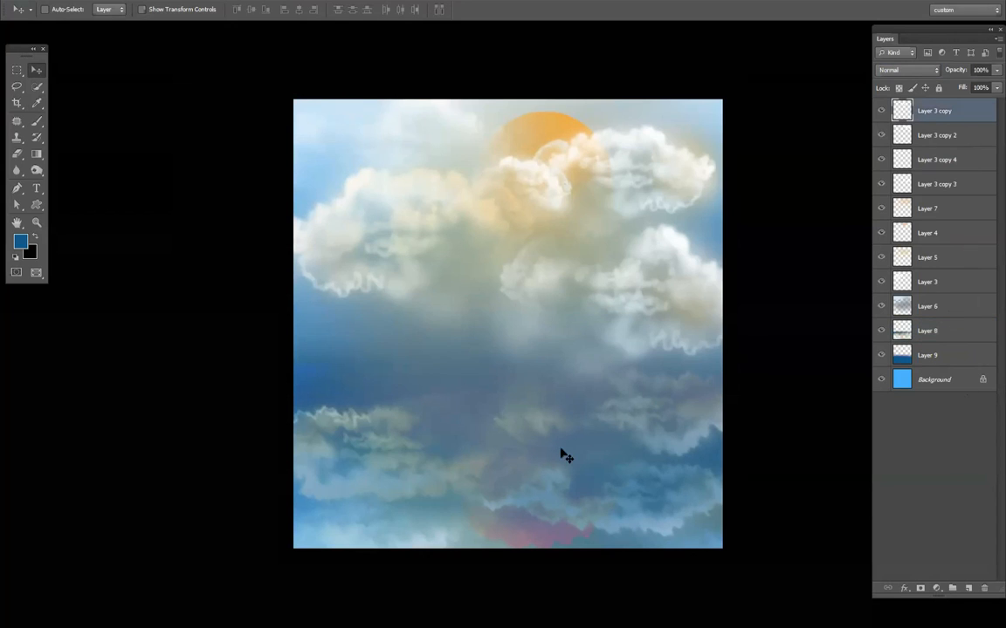
click(922, 354)
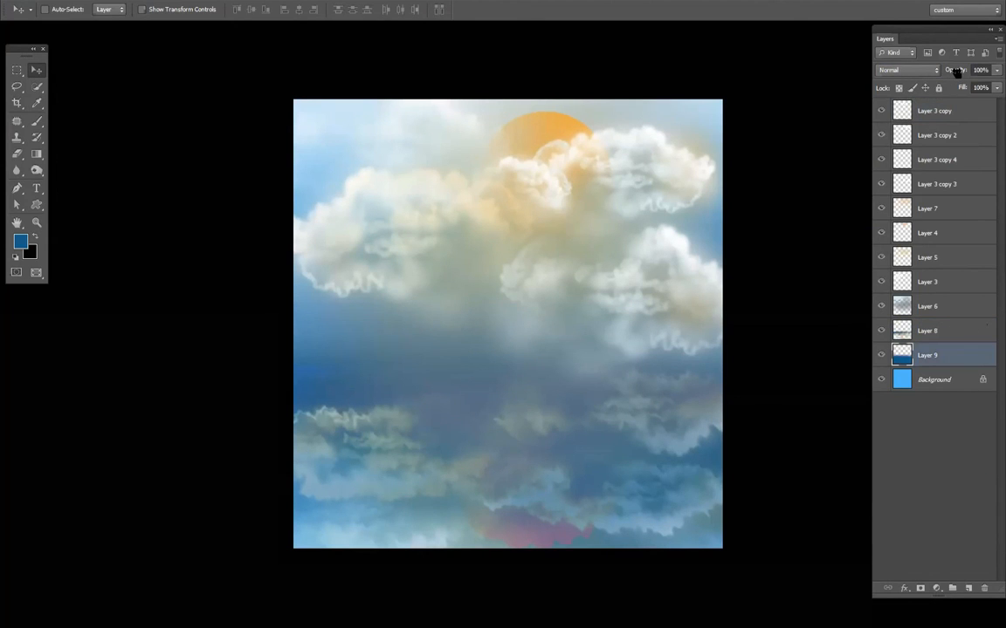
mouse_move(956, 70)
mouse_down()
mouse_move(919, 78)
mouse_move(949, 81)
mouse_up()
click(930, 331)
drag(958, 70, 915, 85)
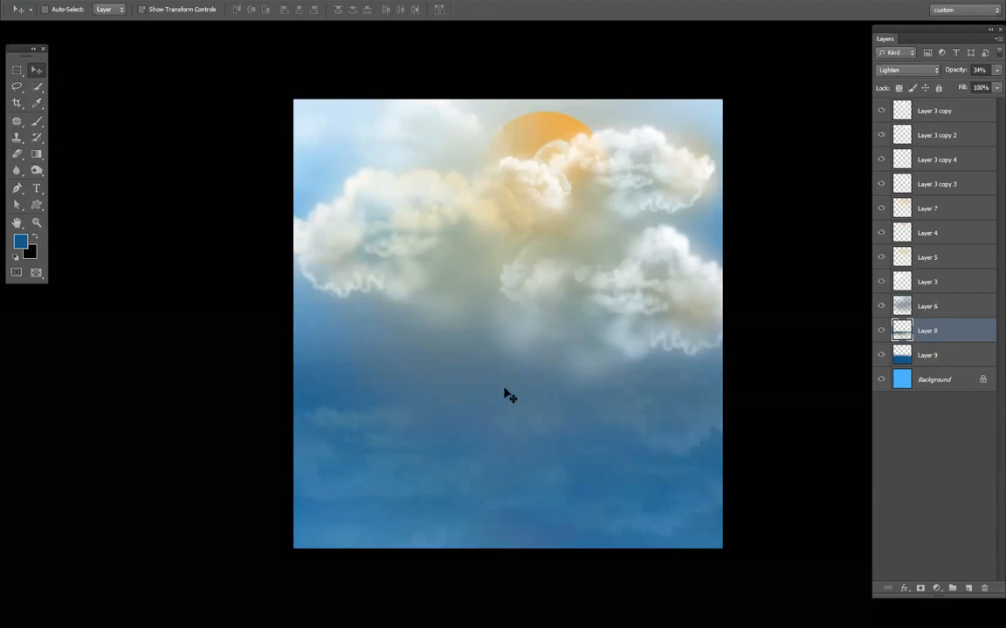
- Outline a hilly shoreline across the bottom of the picture with the Lasso and add a new layer above Layer 8
click(17, 87)
mouse_move(486, 465)
mouse_down()
mouse_move(606, 482)
mouse_move(742, 576)
mouse_move(279, 567)
mouse_move(283, 502)
mouse_up()
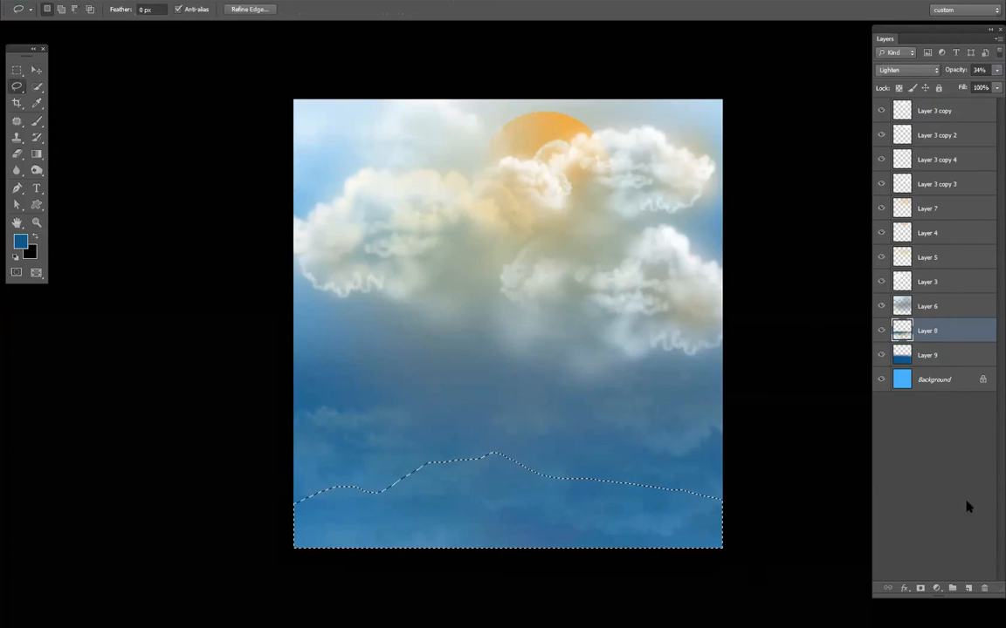
click(968, 588)
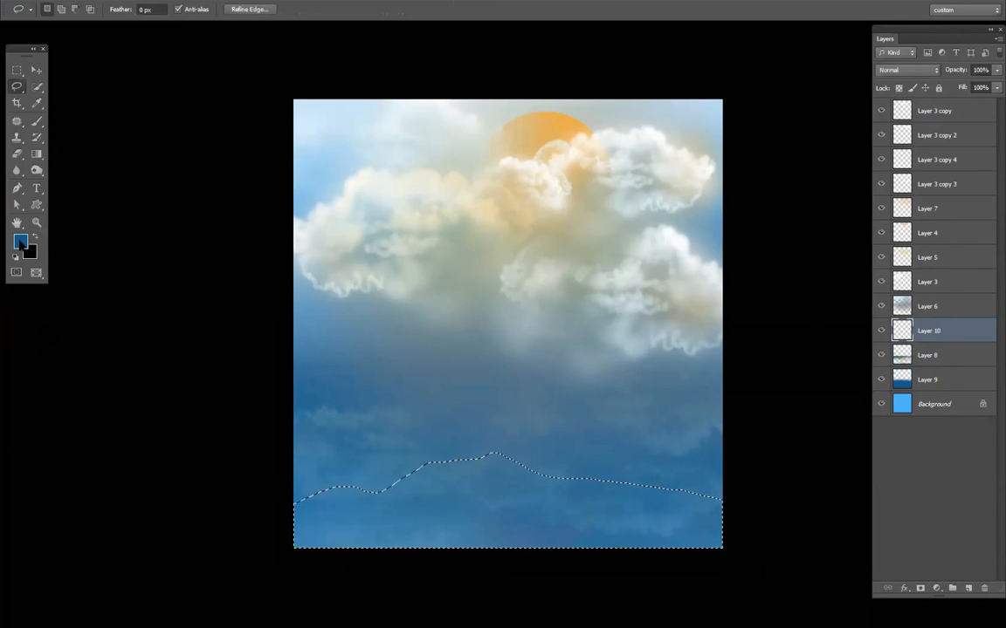
- Choose a muted sandy tan as the foreground color, fill the shoreline selection with it, and deselect
click(20, 244)
drag(672, 344, 673, 353)
drag(528, 229, 525, 255)
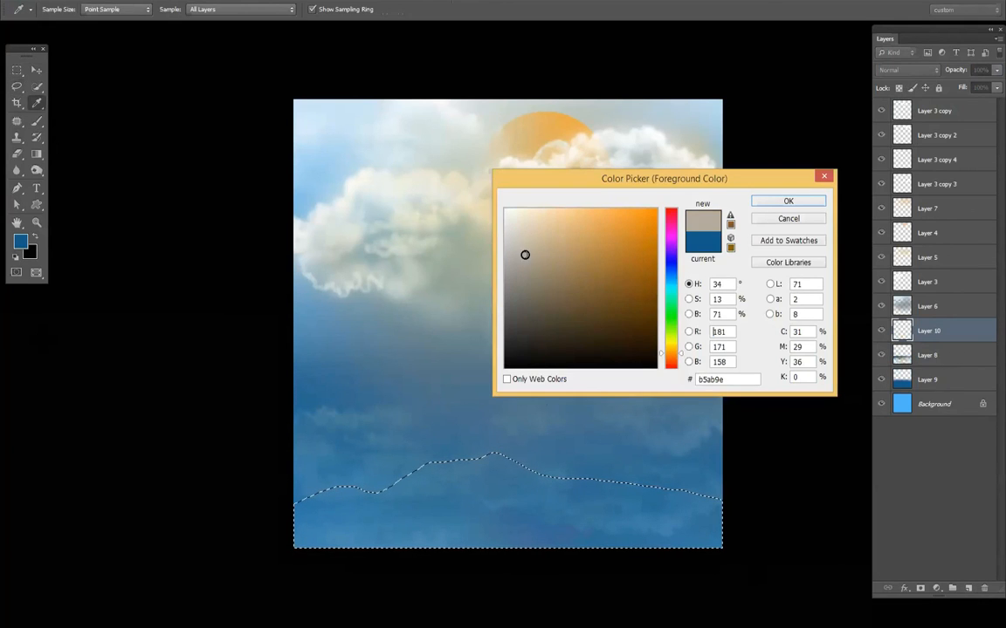
click(786, 202)
key(alt+BackSpace)
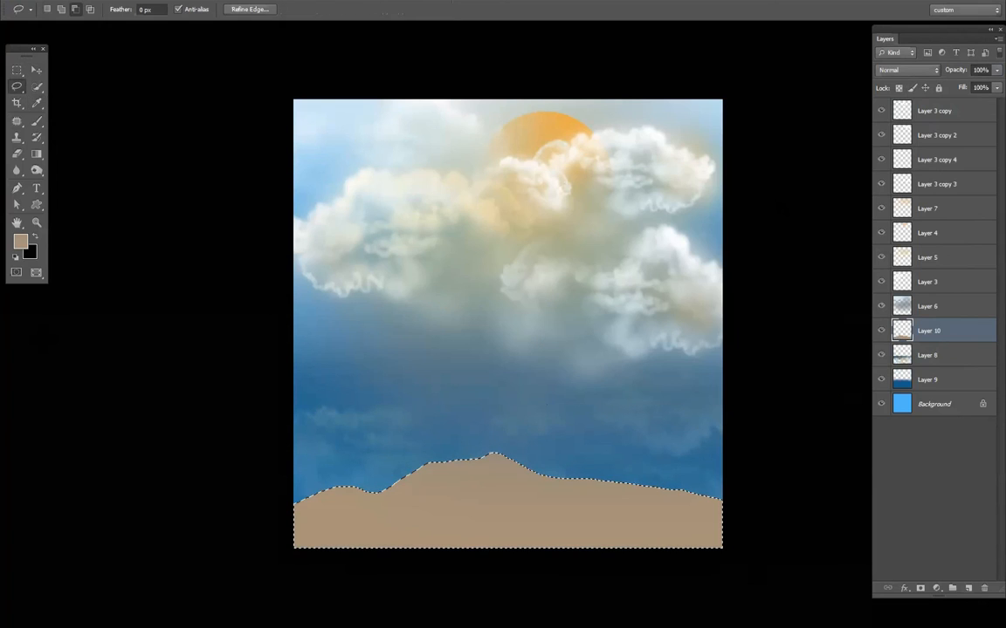
key(ctrl+d)
- Transform the sand shape on Layer 10 in perspective, splaying its lower corners far outward
key(ctrl+t)
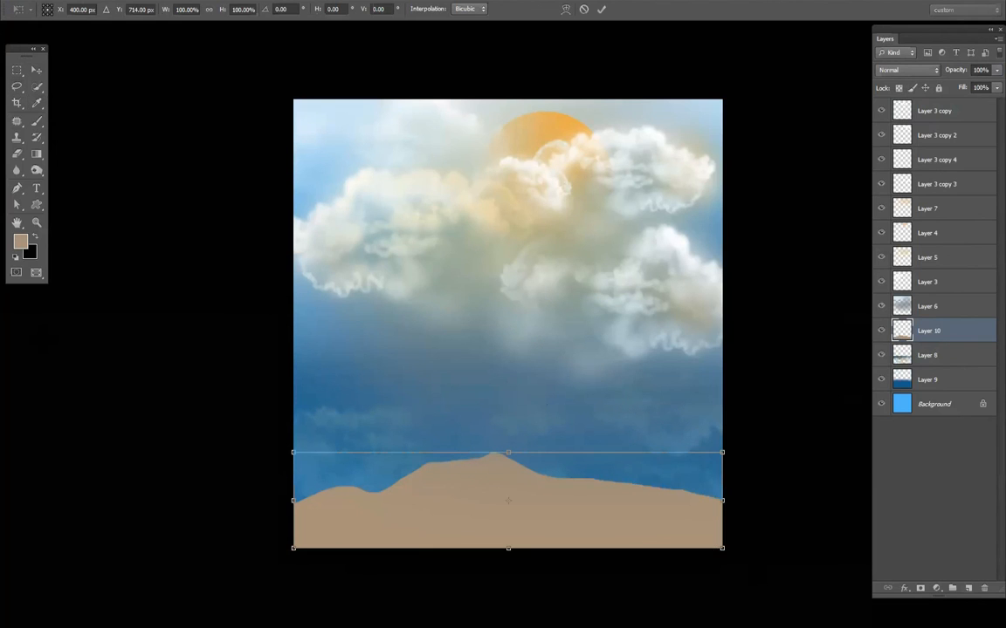
right_click(630, 511)
click(663, 385)
mouse_move(722, 547)
mouse_down()
mouse_move(954, 550)
mouse_move(954, 560)
mouse_move(947, 553)
mouse_up()
key(Return)
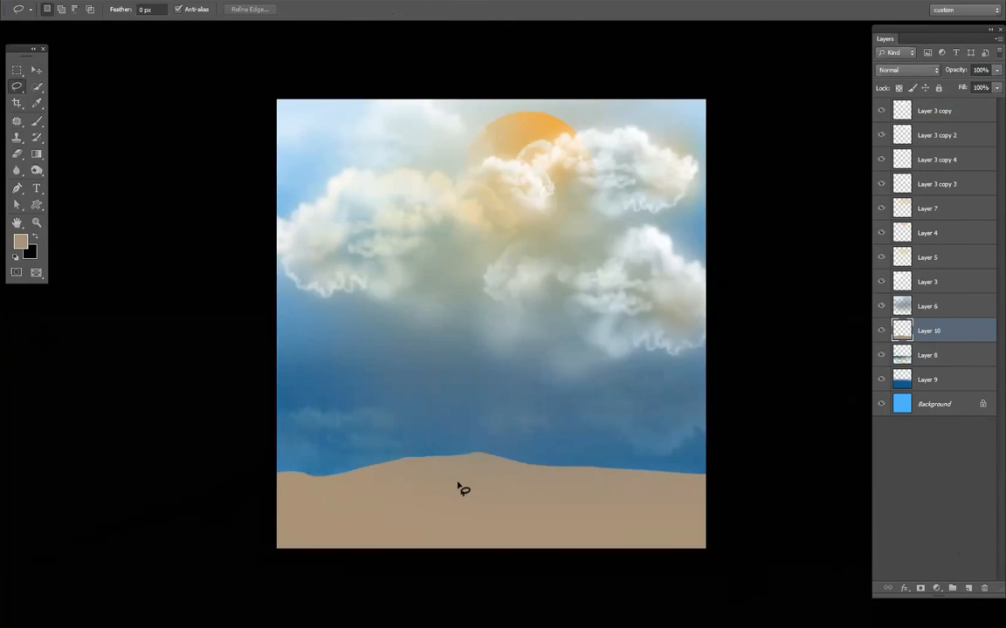
- Switch to the Brush tool and add a new empty layer at the top of the layer stack
scroll(459, 479, up, 1)
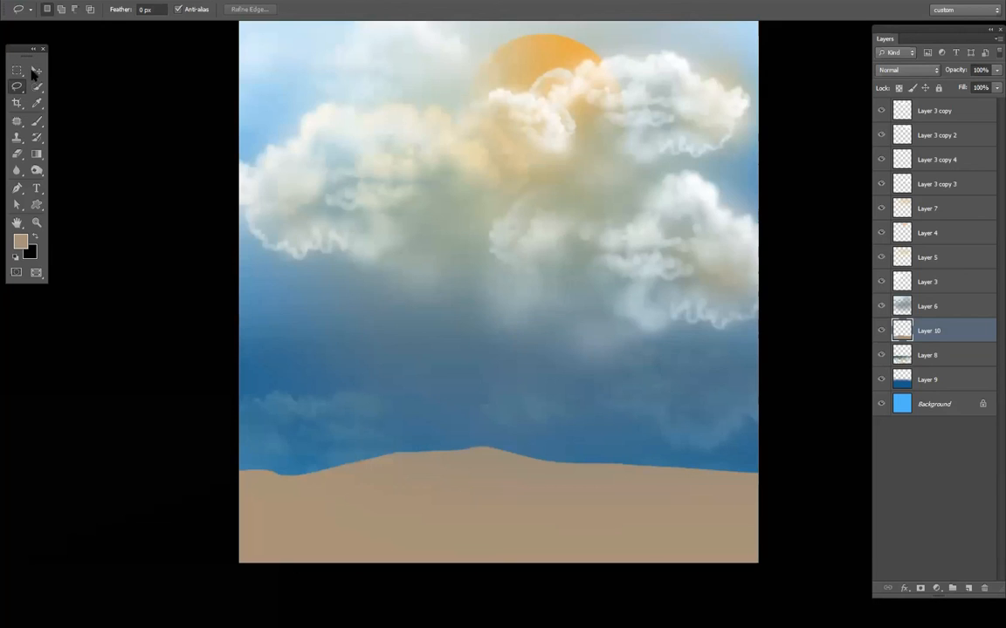
key(b)
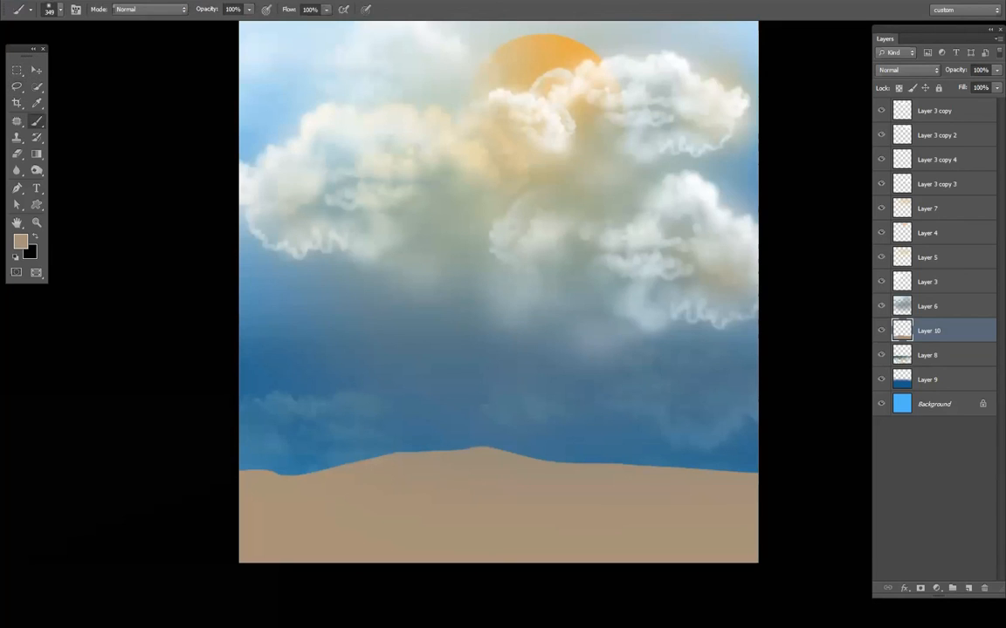
click(930, 111)
key(ctrl+shift+alt+n)
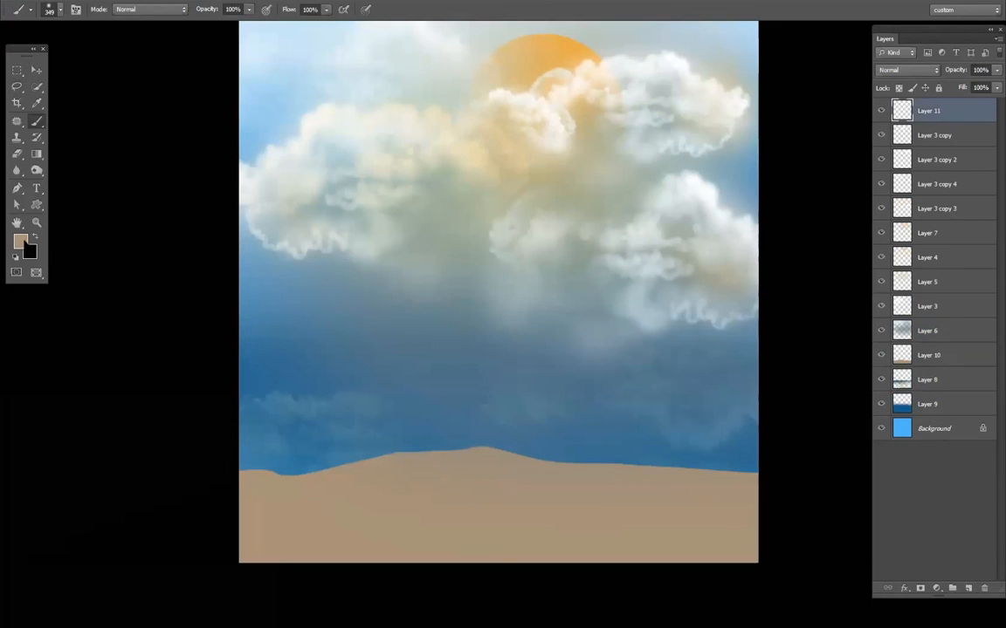
- Choose dark blue #214159 as the foreground color
click(21, 242)
click(382, 365)
click(599, 313)
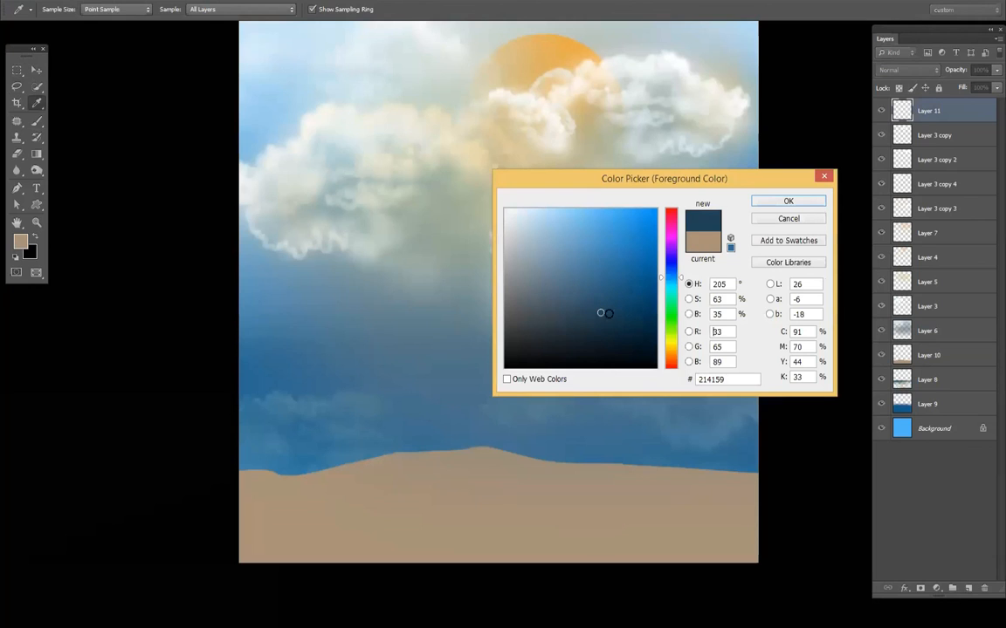
click(788, 201)
- Set the Brush to 13 px, 0% hardness and 29% opacity, and darken the horizon line across the water on Layer 11
key(b)
right_click(540, 314)
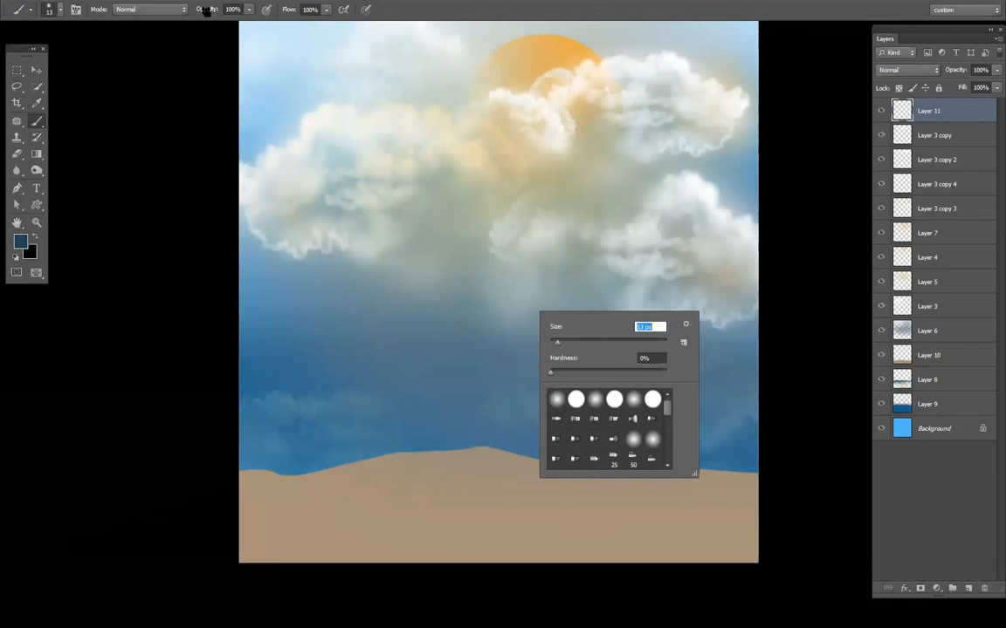
drag(206, 10, 169, 10)
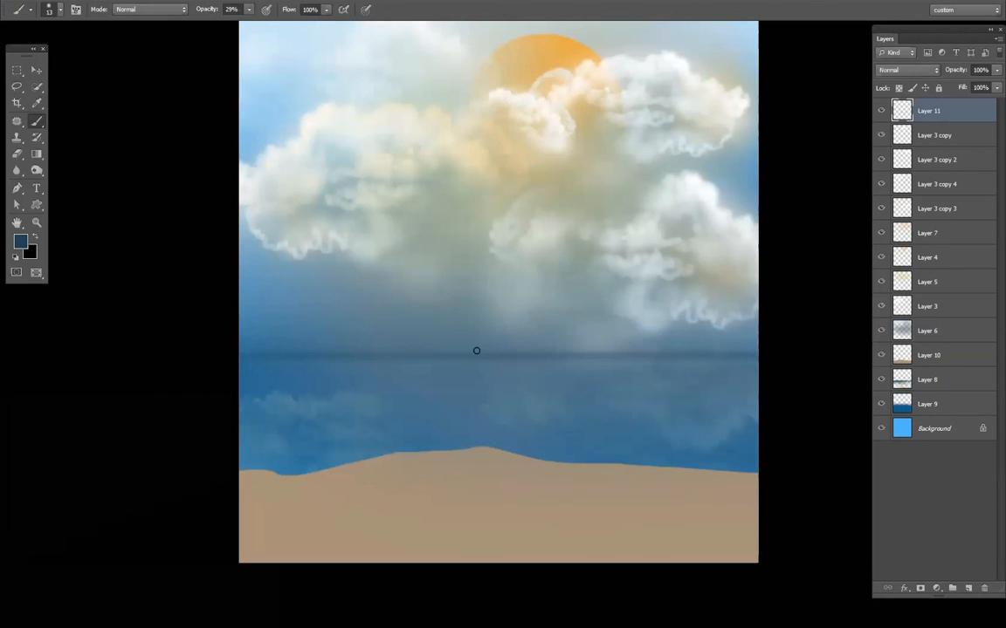
- Enlarge the brush to 54 px and paint broad dark horizontal bands across the water below the horizon, redoing the first strokes
right_click(522, 381)
drag(504, 380, 523, 381)
drag(246, 368, 756, 368)
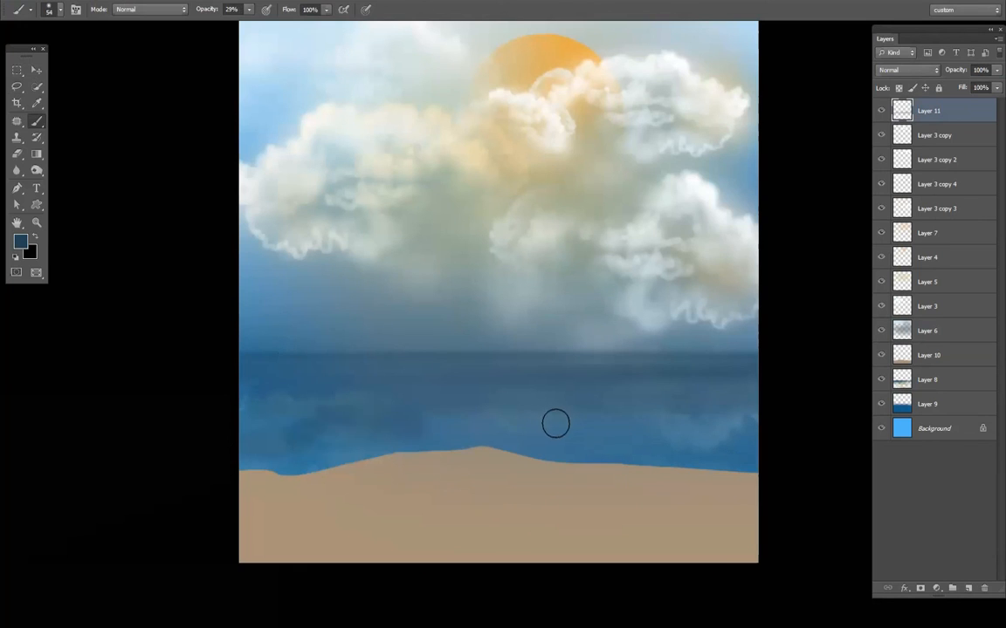
key(ctrl+z)
drag(242, 410, 862, 410)
drag(248, 370, 811, 372)
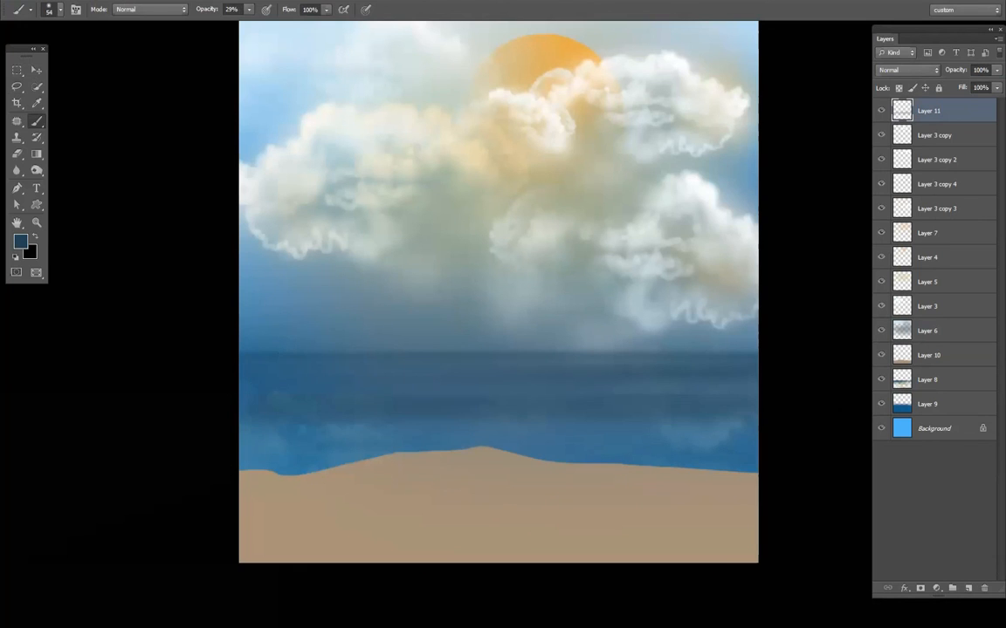
- Reduce the brush to 5 px and paint thin dark streaks along the horizon and across the water
right_click(547, 377)
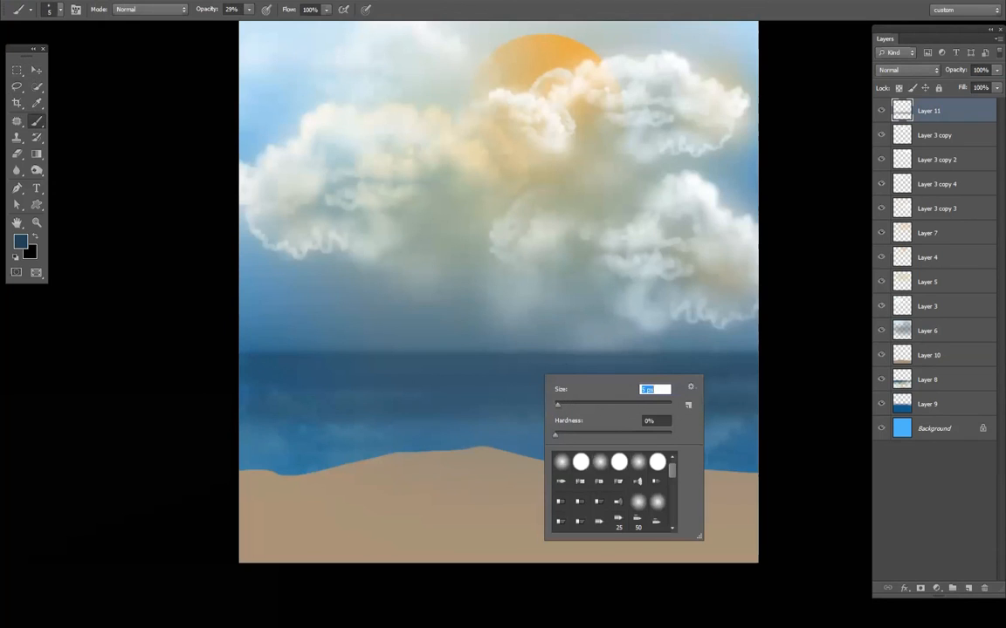
drag(240, 347, 759, 348)
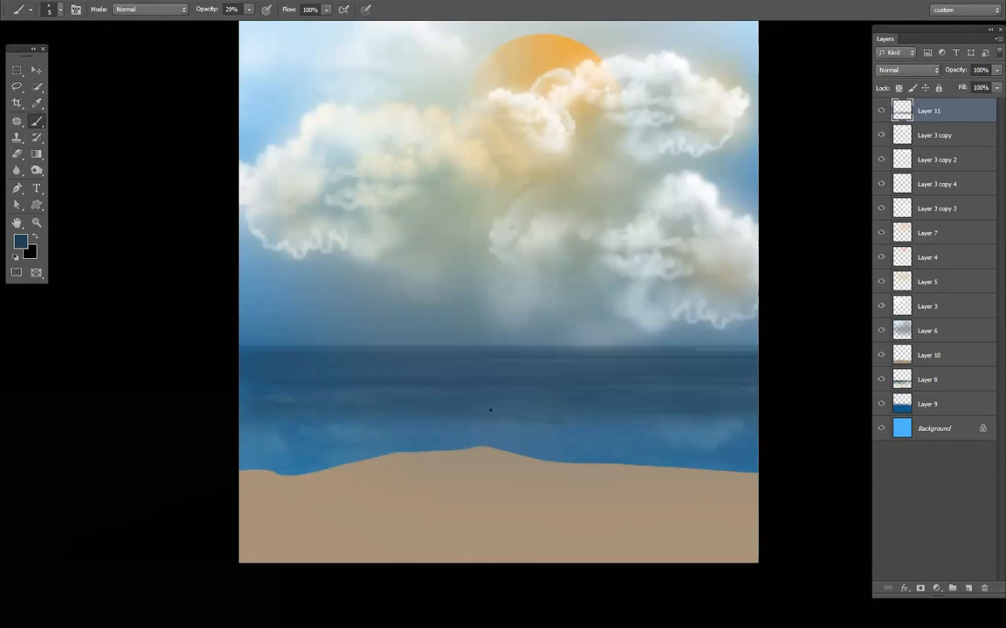
- Sample a pale blue-gray from the clouds and paint a fine highlight streak on the water with a 1 px brush
alt+click(639, 303)
right_click(674, 380)
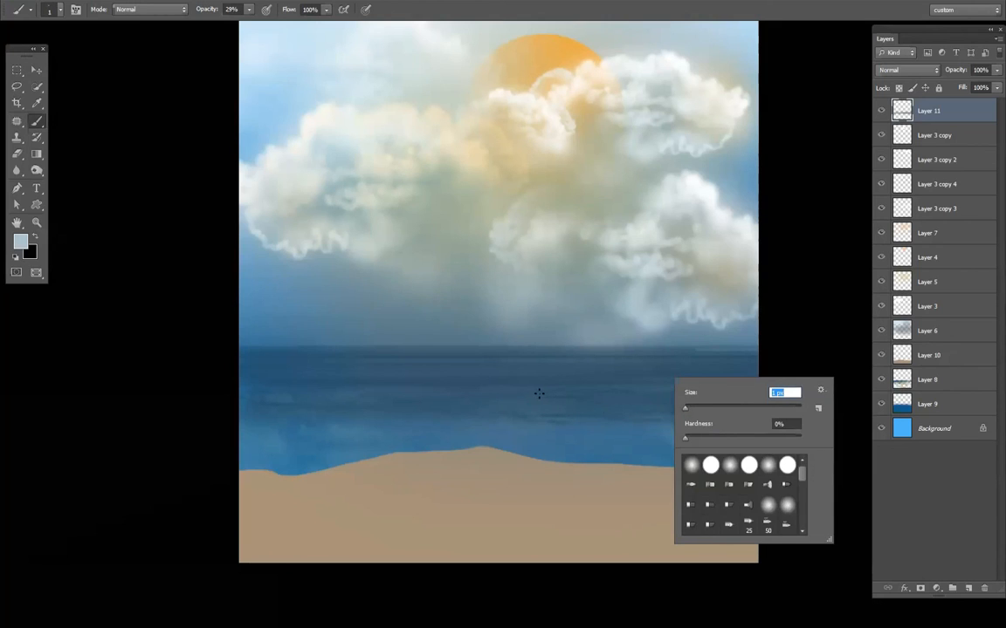
drag(541, 395, 586, 397)
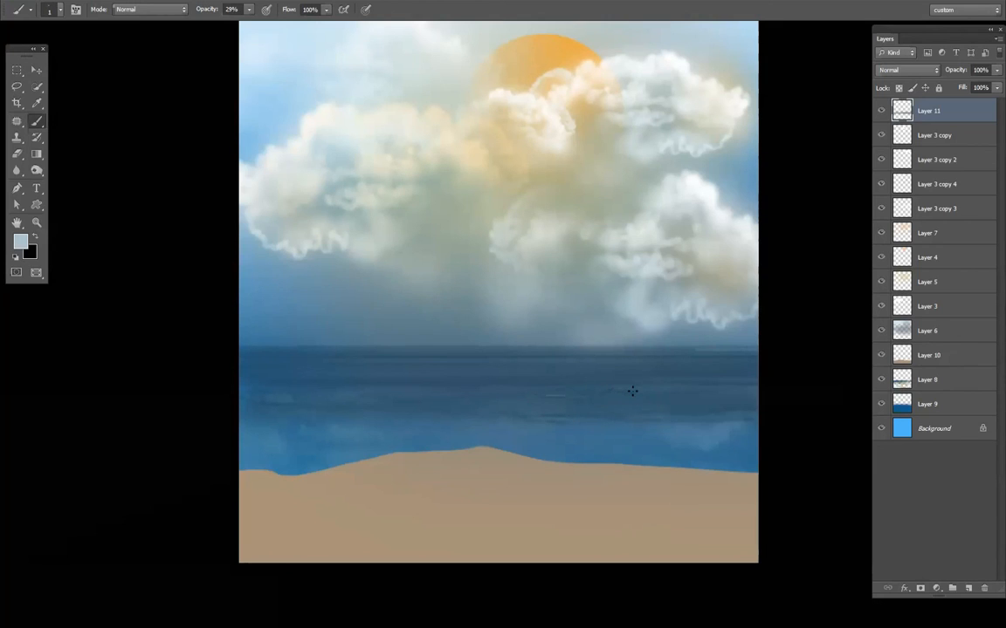
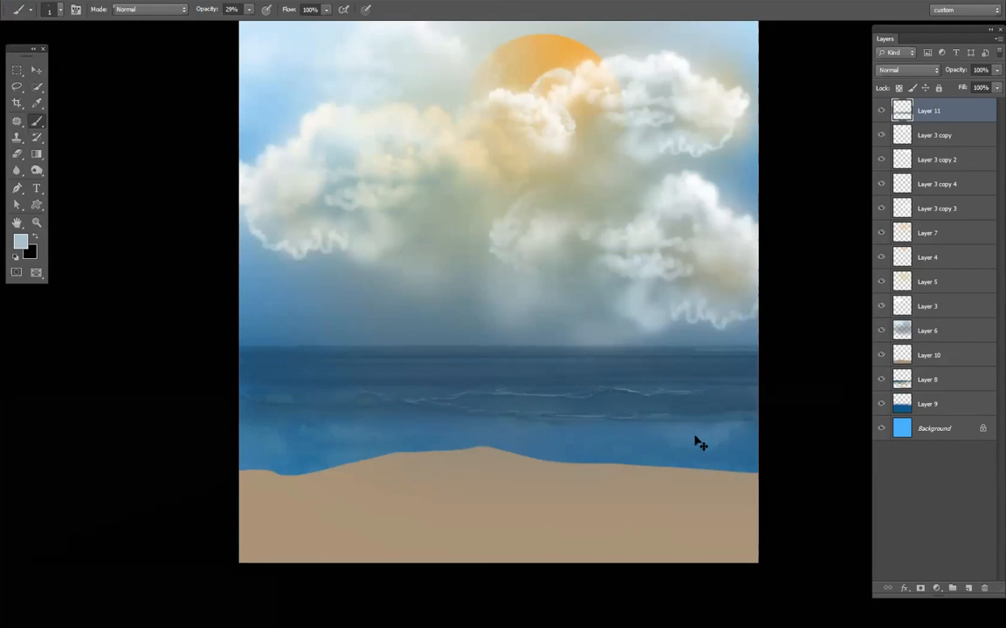
- Duplicate Layer 11 with the Move tool, redoing the first copy, to strengthen the dark bands and wave lines on the water
drag(698, 444, 654, 389)
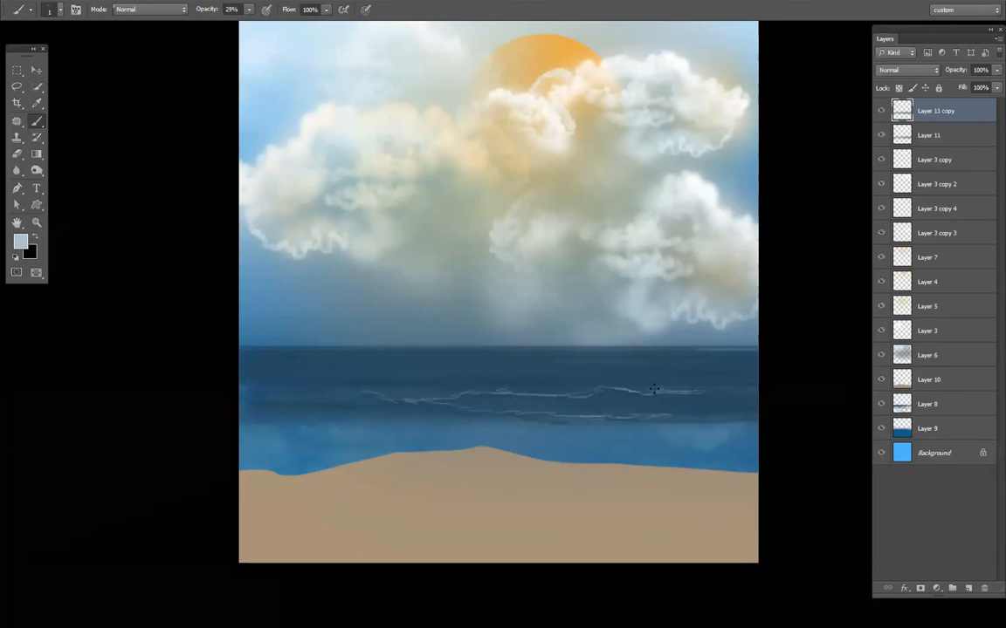
key(ctrl+z)
key(v)
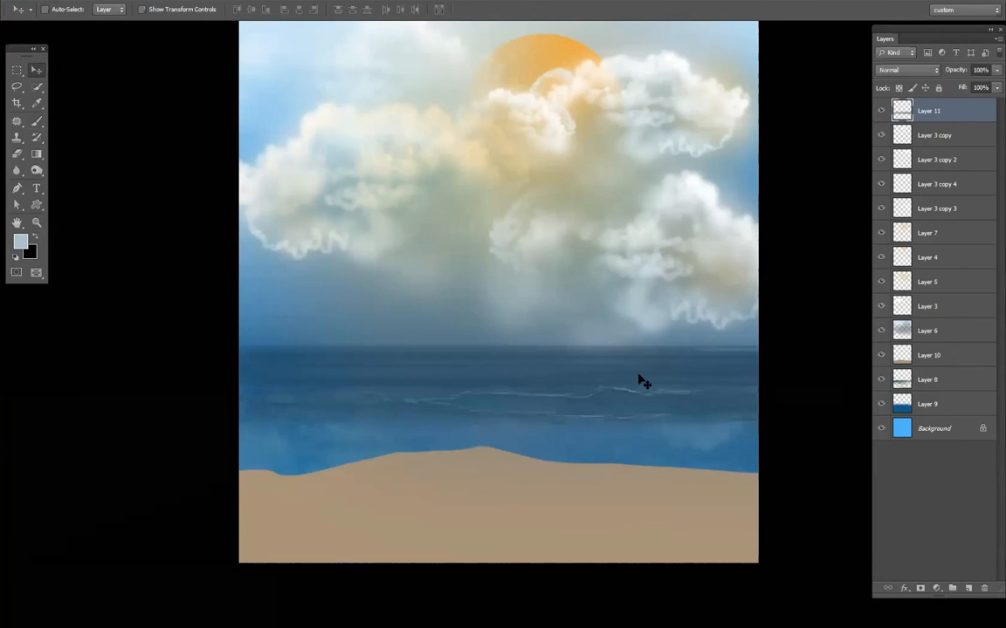
mouse_move(642, 382)
mouse_down()
mouse_move(709, 382)
mouse_move(649, 390)
mouse_move(624, 410)
mouse_move(611, 389)
mouse_up()
- Paint a small foamy crest in pale blue-gray with the 1 px Brush above the upper wave line on the layer copy
scroll(611, 389, up, 1)
key(b)
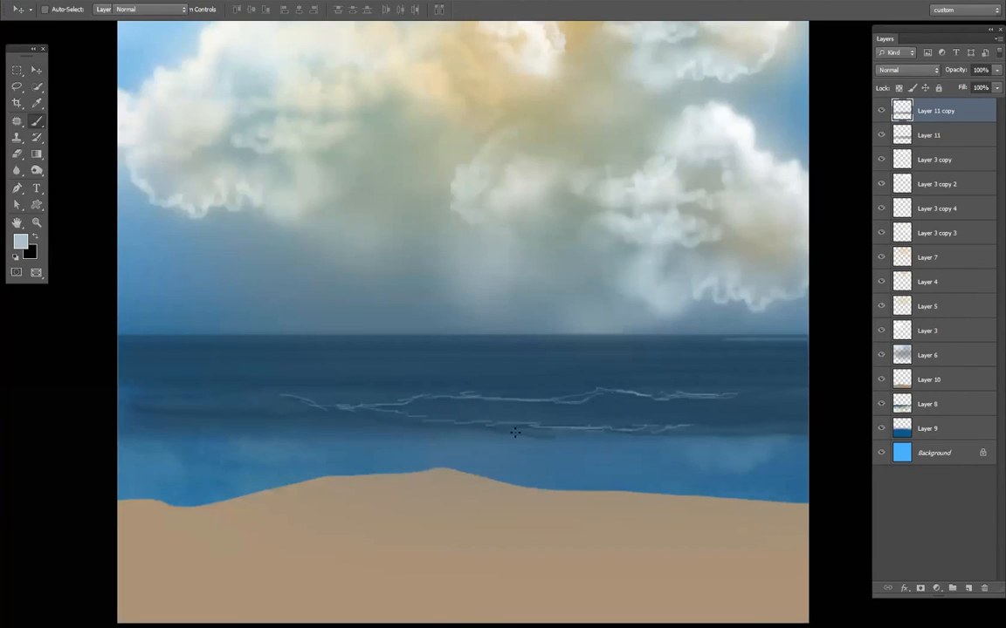
scroll(511, 432, up, 2)
scroll(480, 410, up, 2)
mouse_move(395, 337)
mouse_down()
mouse_move(451, 333)
mouse_move(475, 318)
mouse_move(556, 328)
mouse_move(669, 322)
mouse_move(605, 337)
mouse_move(622, 337)
mouse_move(575, 330)
mouse_move(611, 315)
mouse_move(585, 322)
mouse_move(664, 320)
mouse_up()
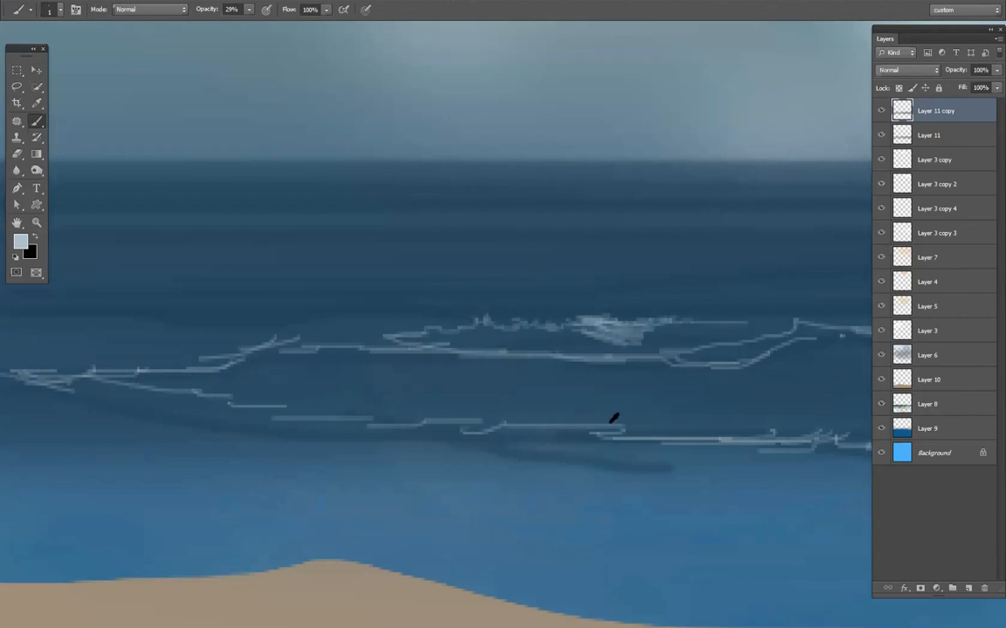
key(ctrl+0)
scroll(617, 444, down, 3)
scroll(617, 444, up, 3)
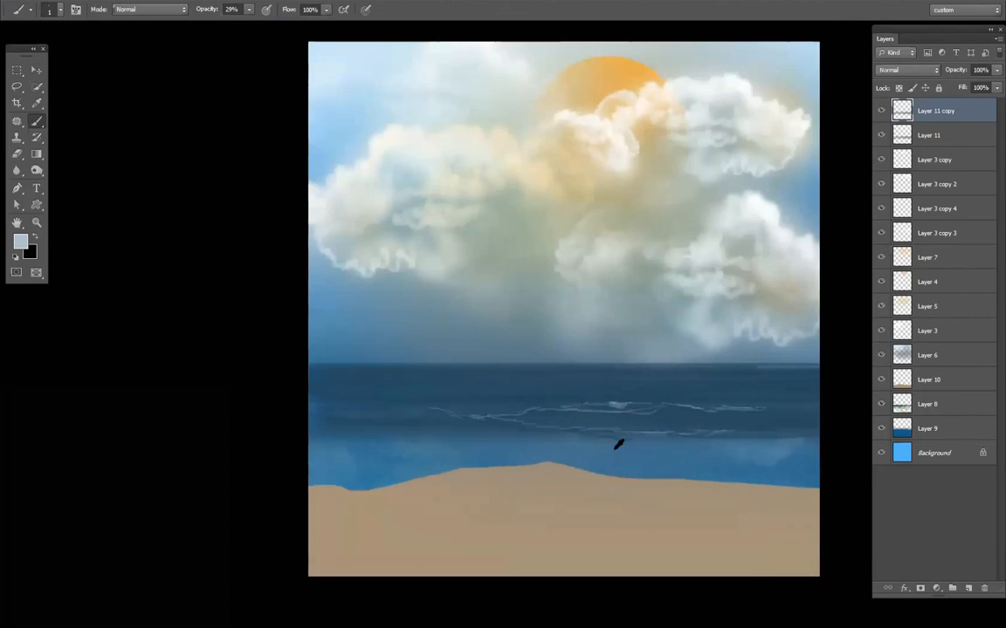
scroll(616, 445, down, 2)
scroll(593, 352, up, 1)
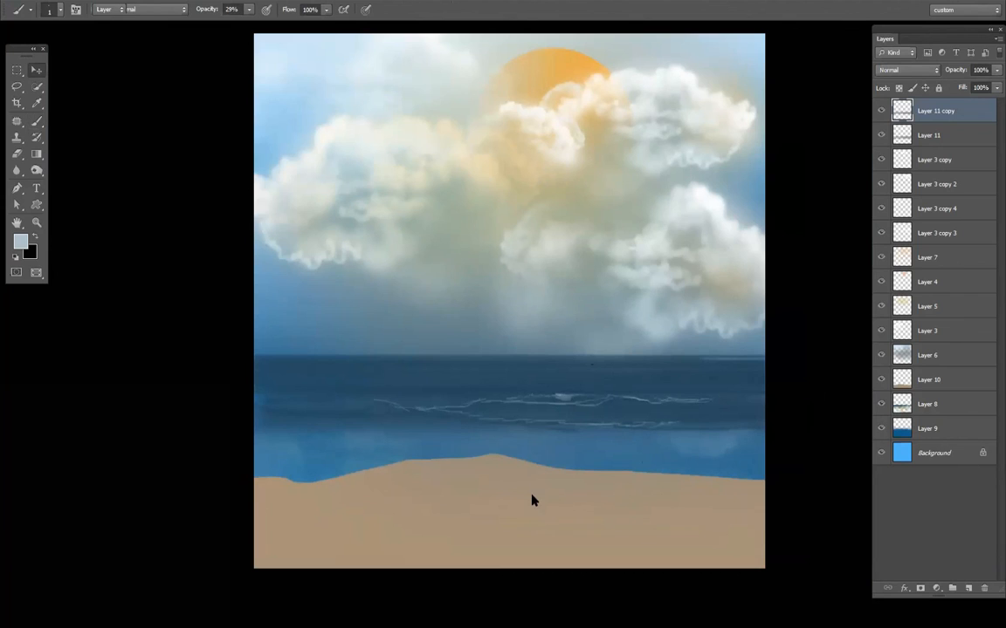
drag(488, 516, 497, 530)
key(ctrl+z)
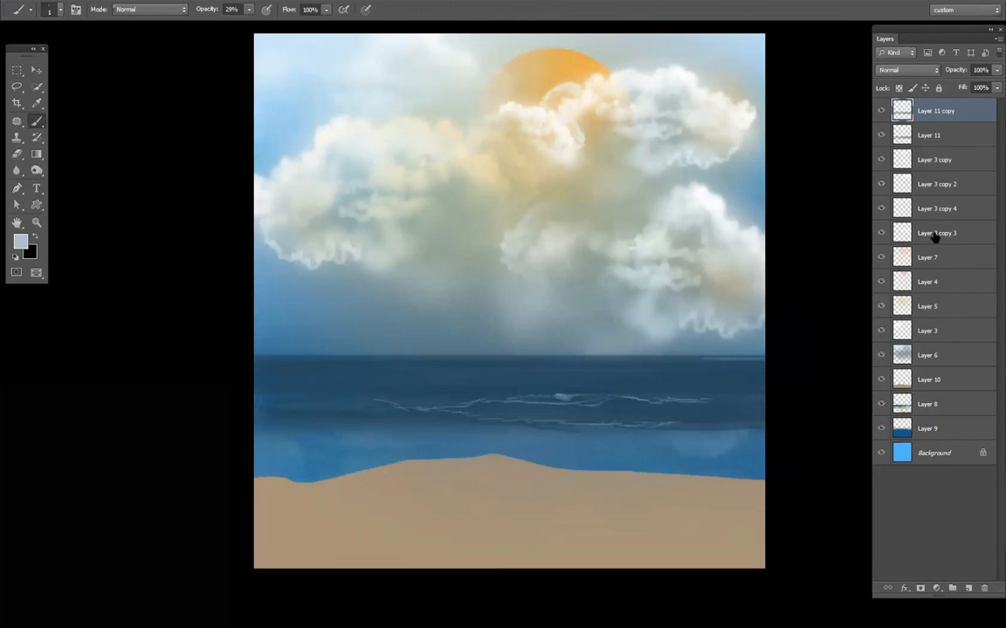
- Lasso a wavy strip along the sand's upper edge on Layer 10, extending across the full canvas width
click(929, 381)
click(880, 379)
click(881, 380)
click(16, 87)
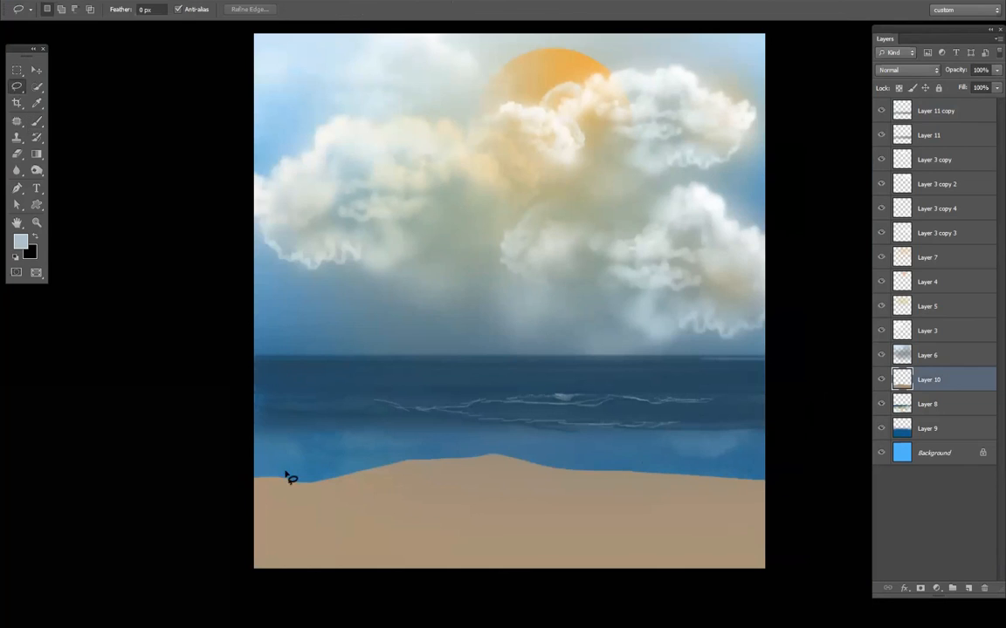
mouse_move(264, 499)
mouse_down()
mouse_move(458, 478)
mouse_move(769, 511)
mouse_move(772, 433)
mouse_up()
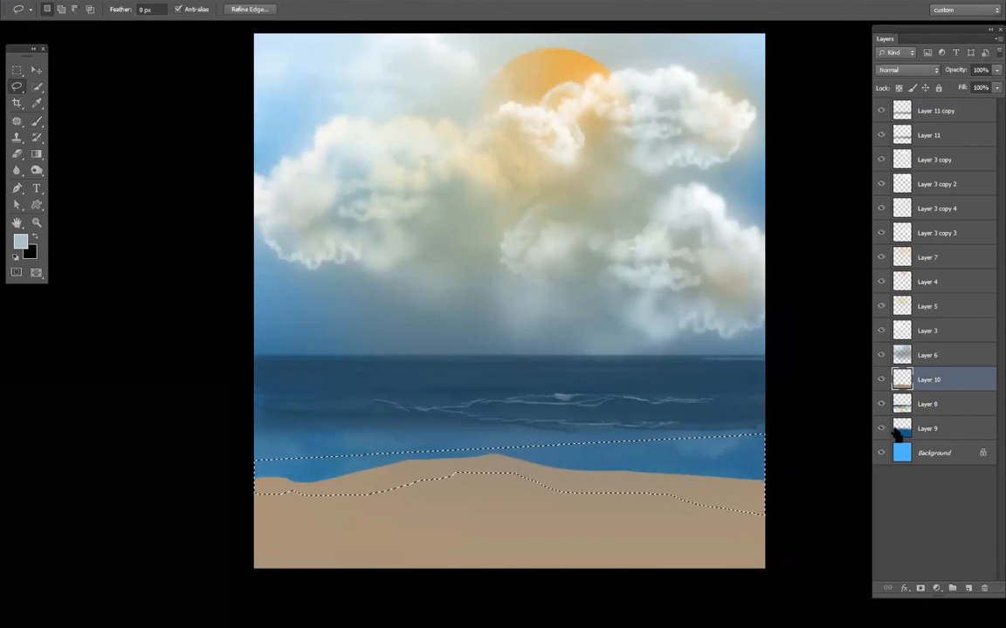
- Darken the selected sand strip with Hue/Saturation at Lightness -17 and deselect it
key(ctrl+u)
mouse_move(679, 421)
mouse_down()
mouse_move(667, 421)
mouse_move(680, 426)
mouse_up()
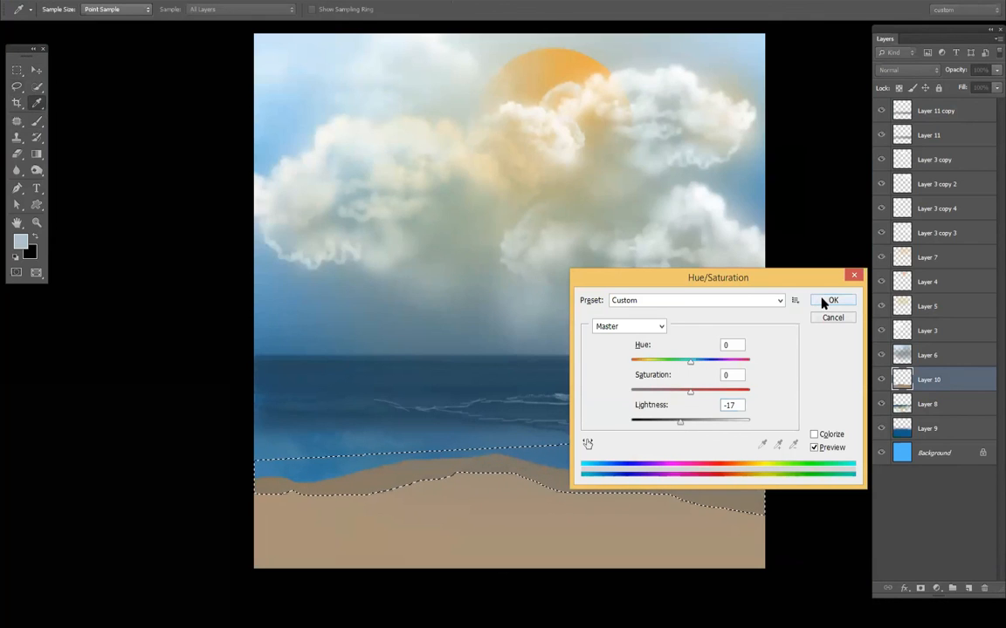
click(829, 300)
key(ctrl+d)
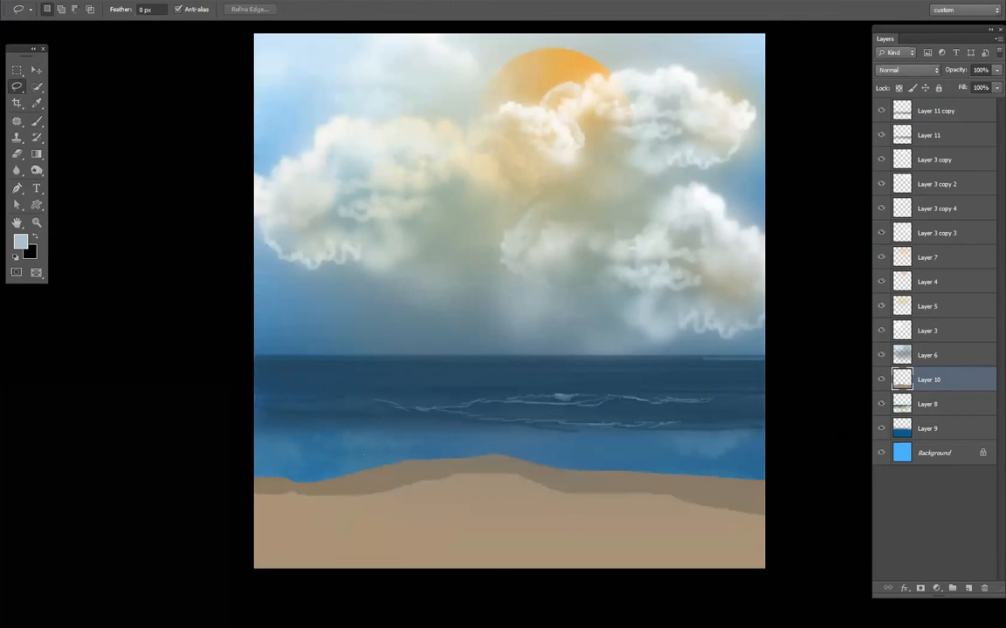
scroll(635, 264, down, 1)
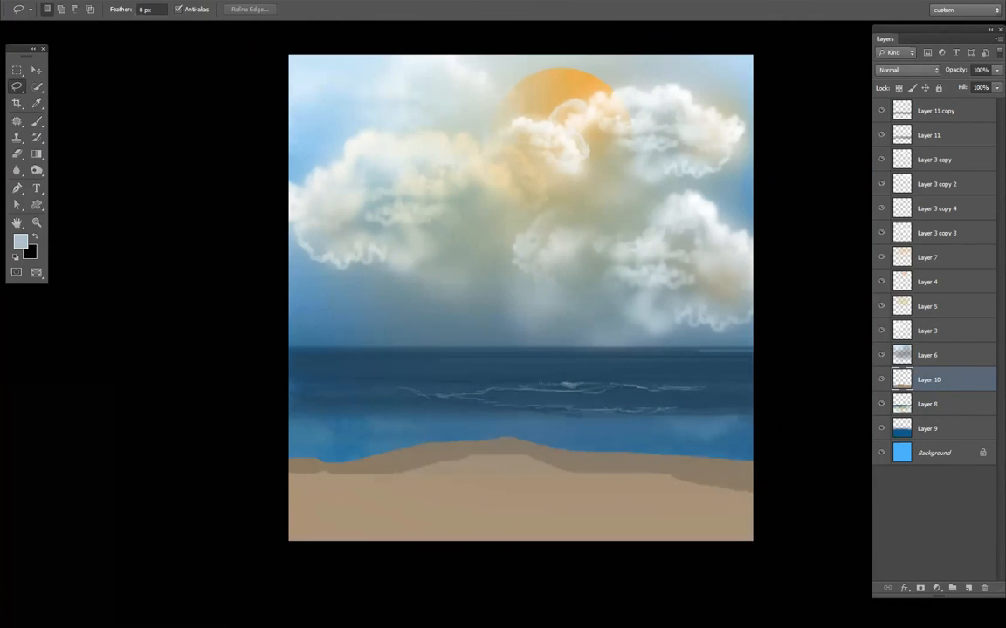